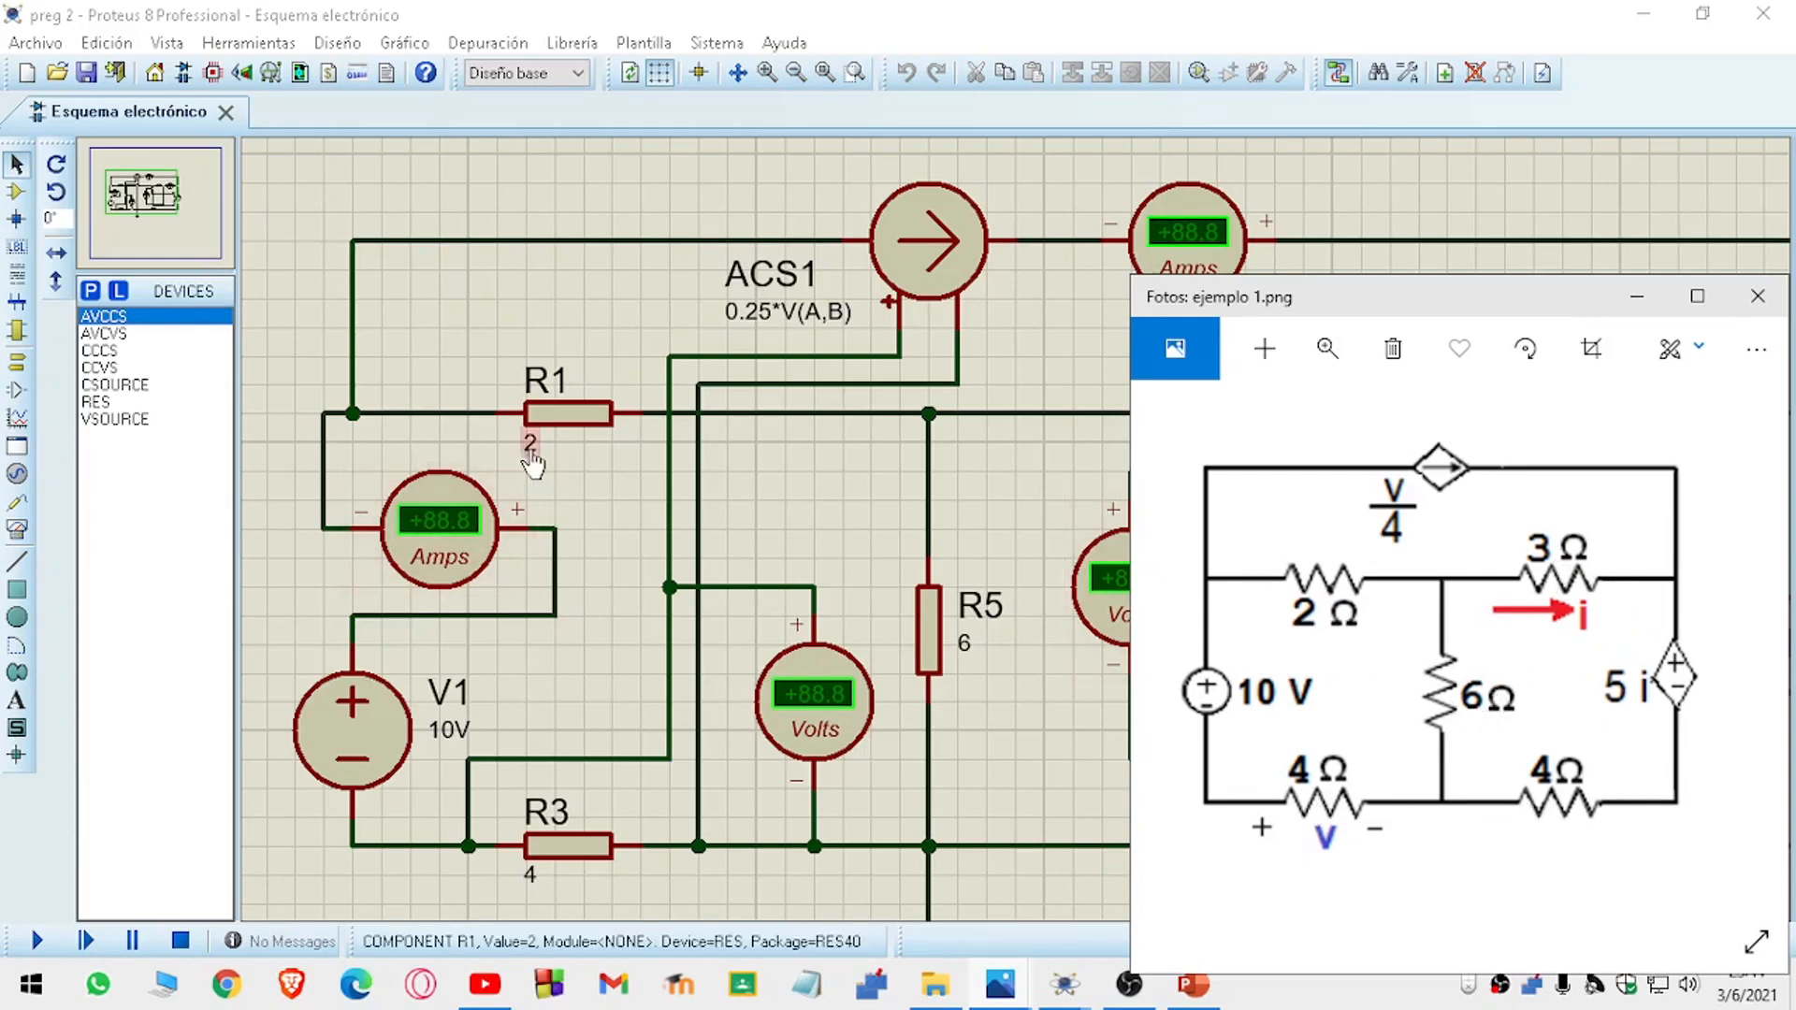
Compare the resistors and sources in the ejemplo 1.png circuit with the schematic, keeping the image beside the part being checked.
left_click_drag(1329, 293, 239, 151)
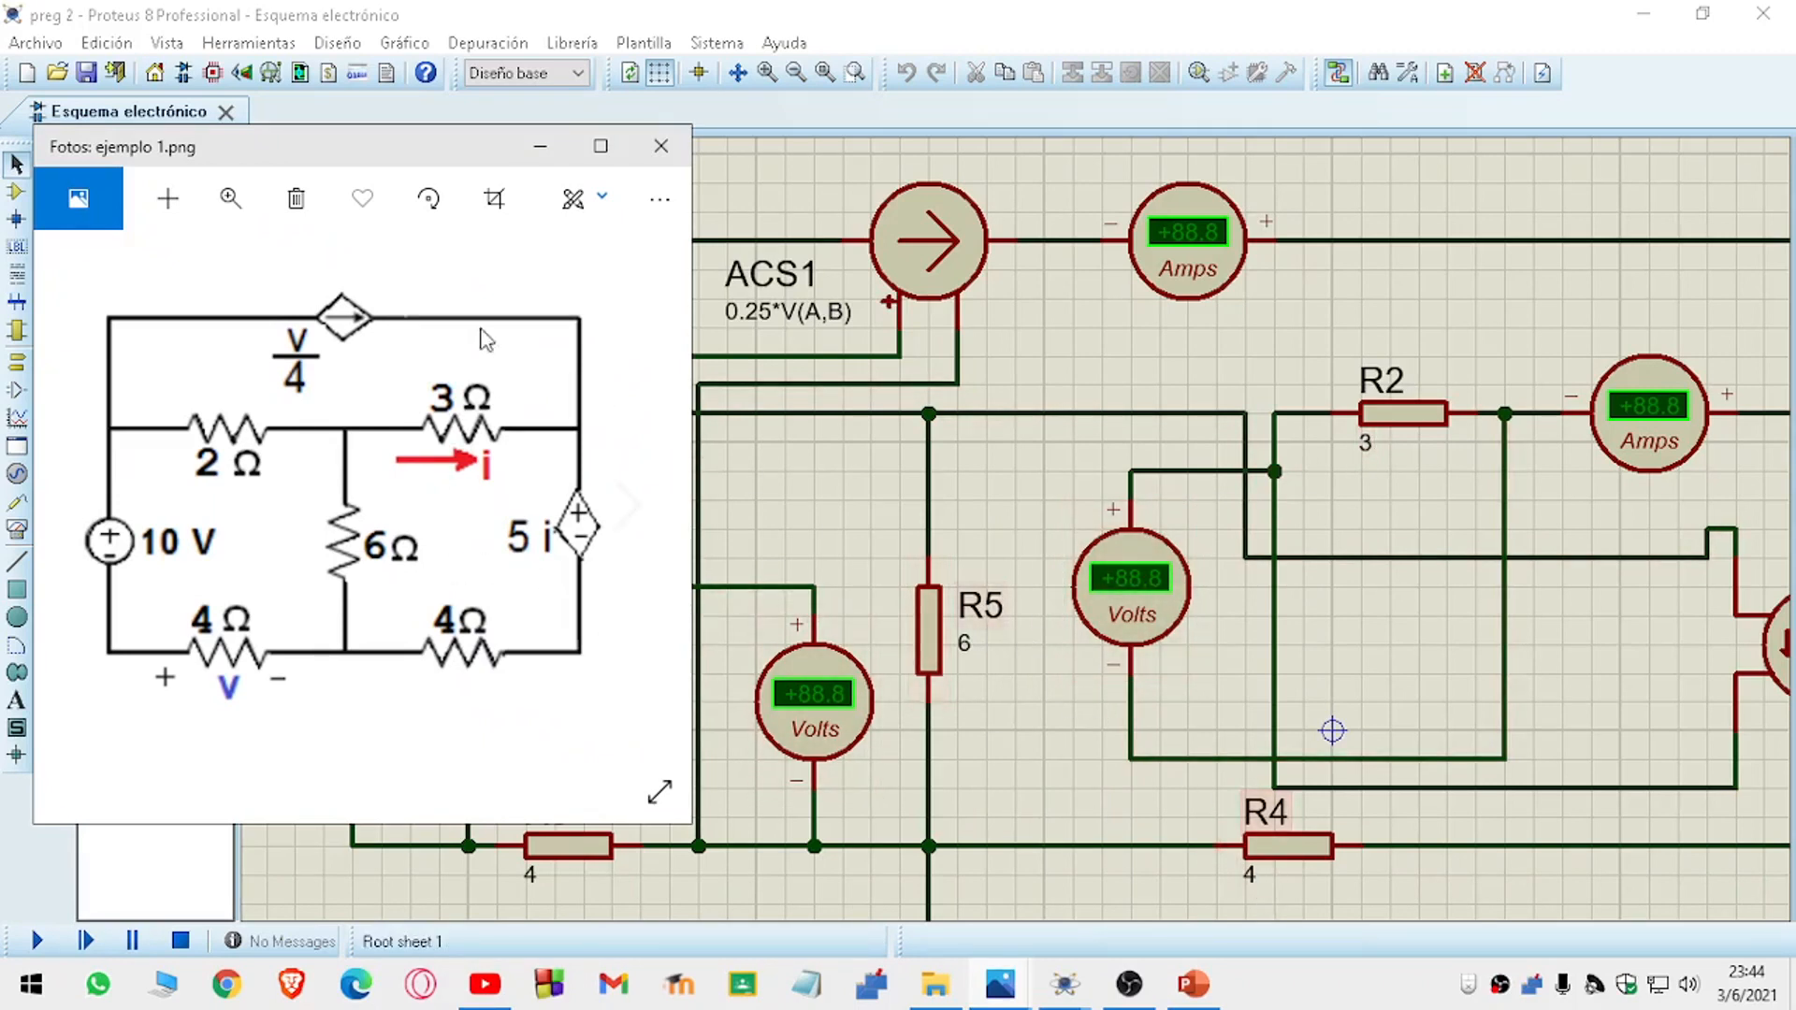
left_click_drag(379, 168, 1304, 204)
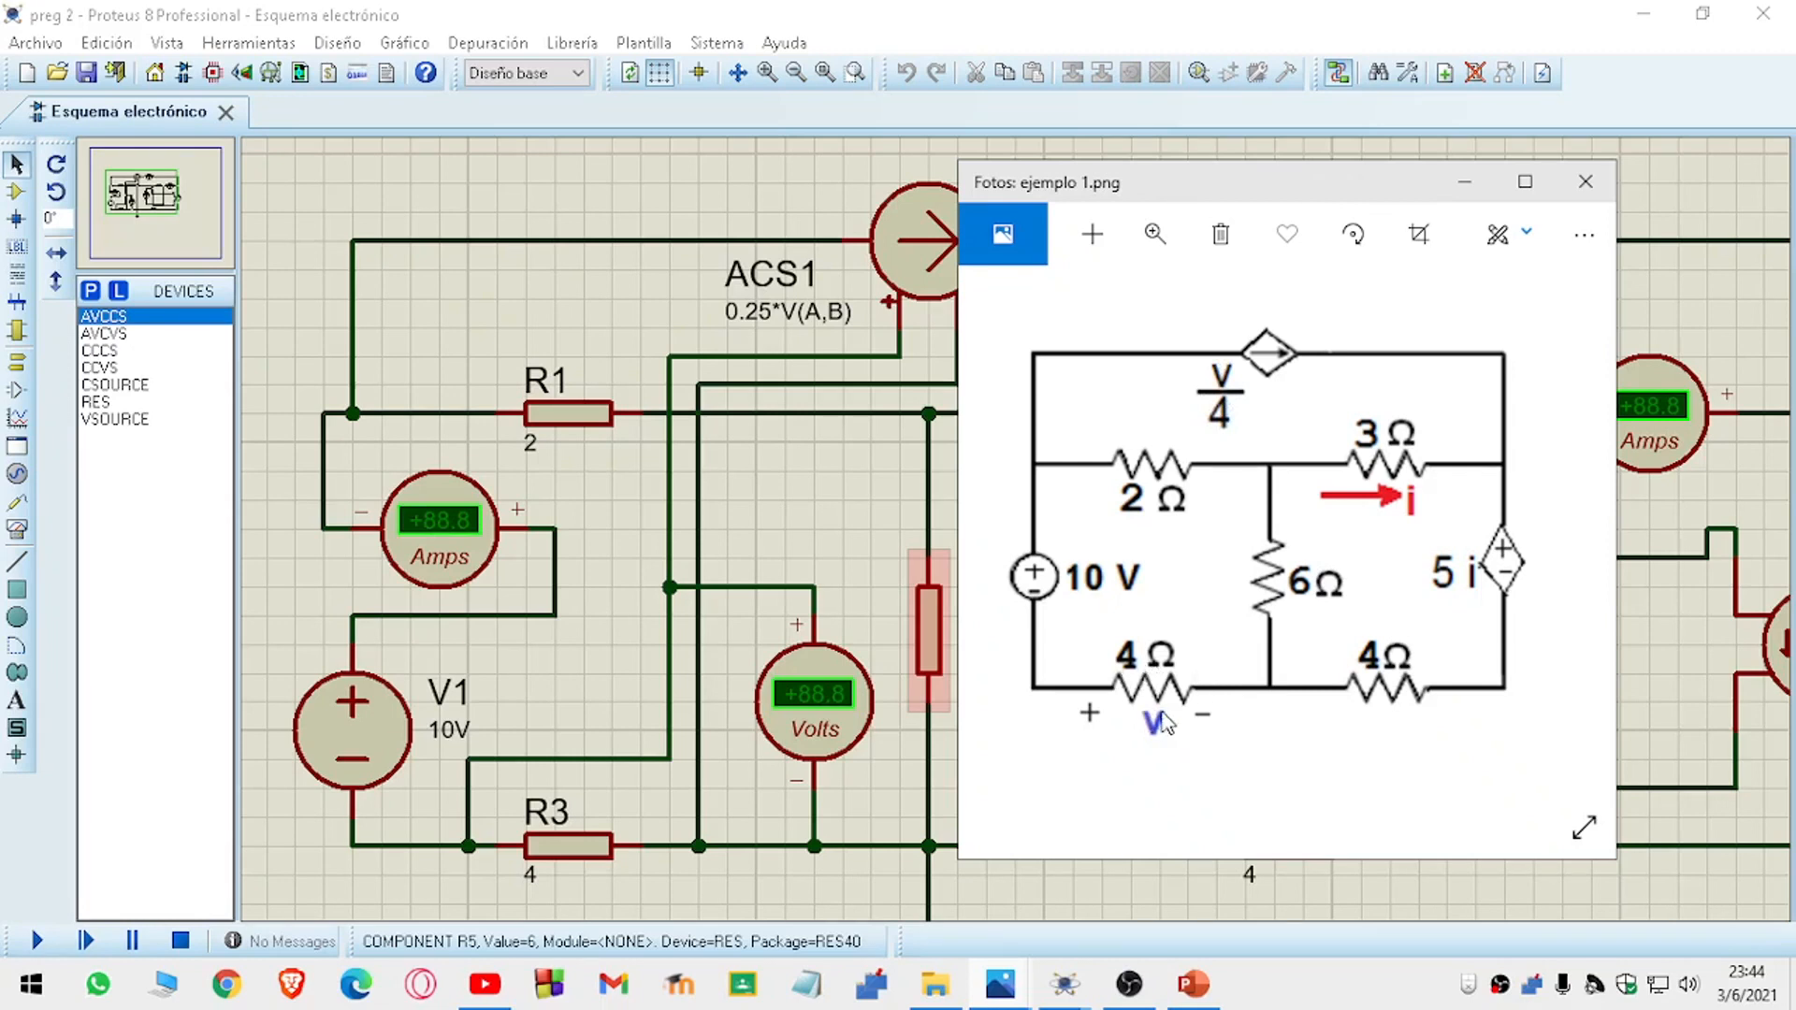
left_click_drag(1217, 198, 1420, 199)
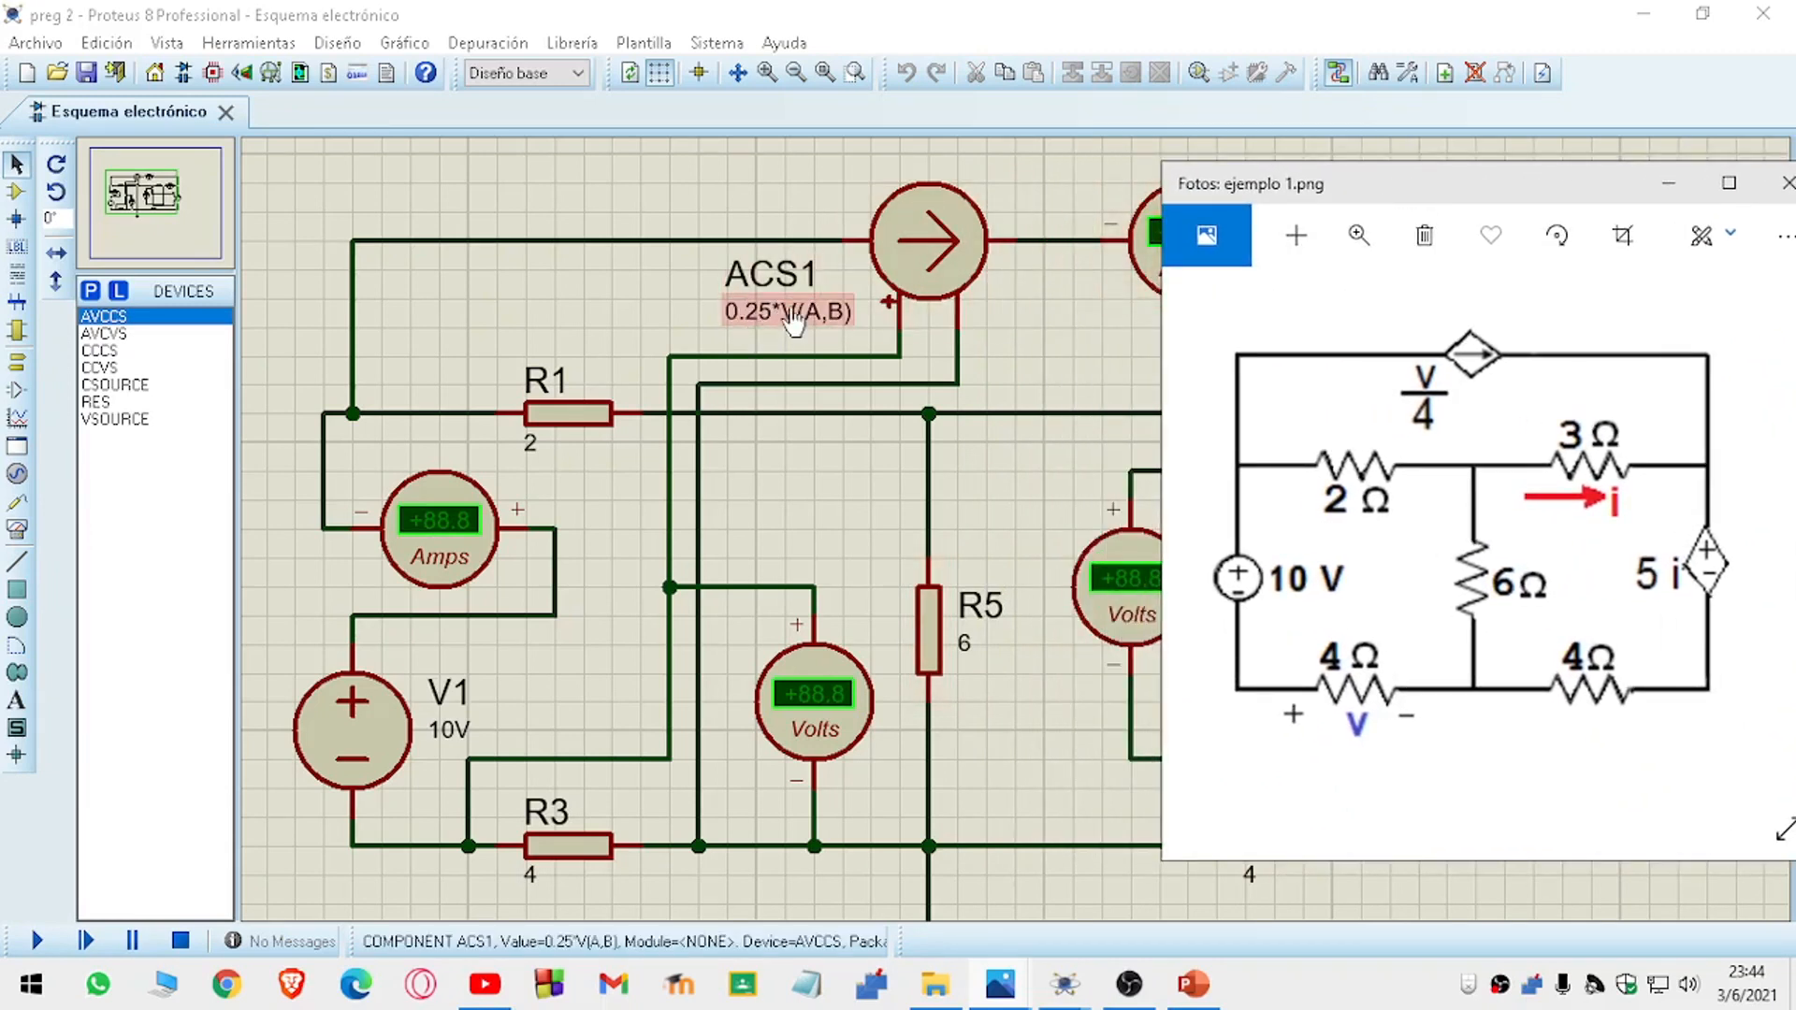
Consult the source-names reference image for the AVCCS voltage-dependent current source and return to the schematic.
mouse_move(1029, 987)
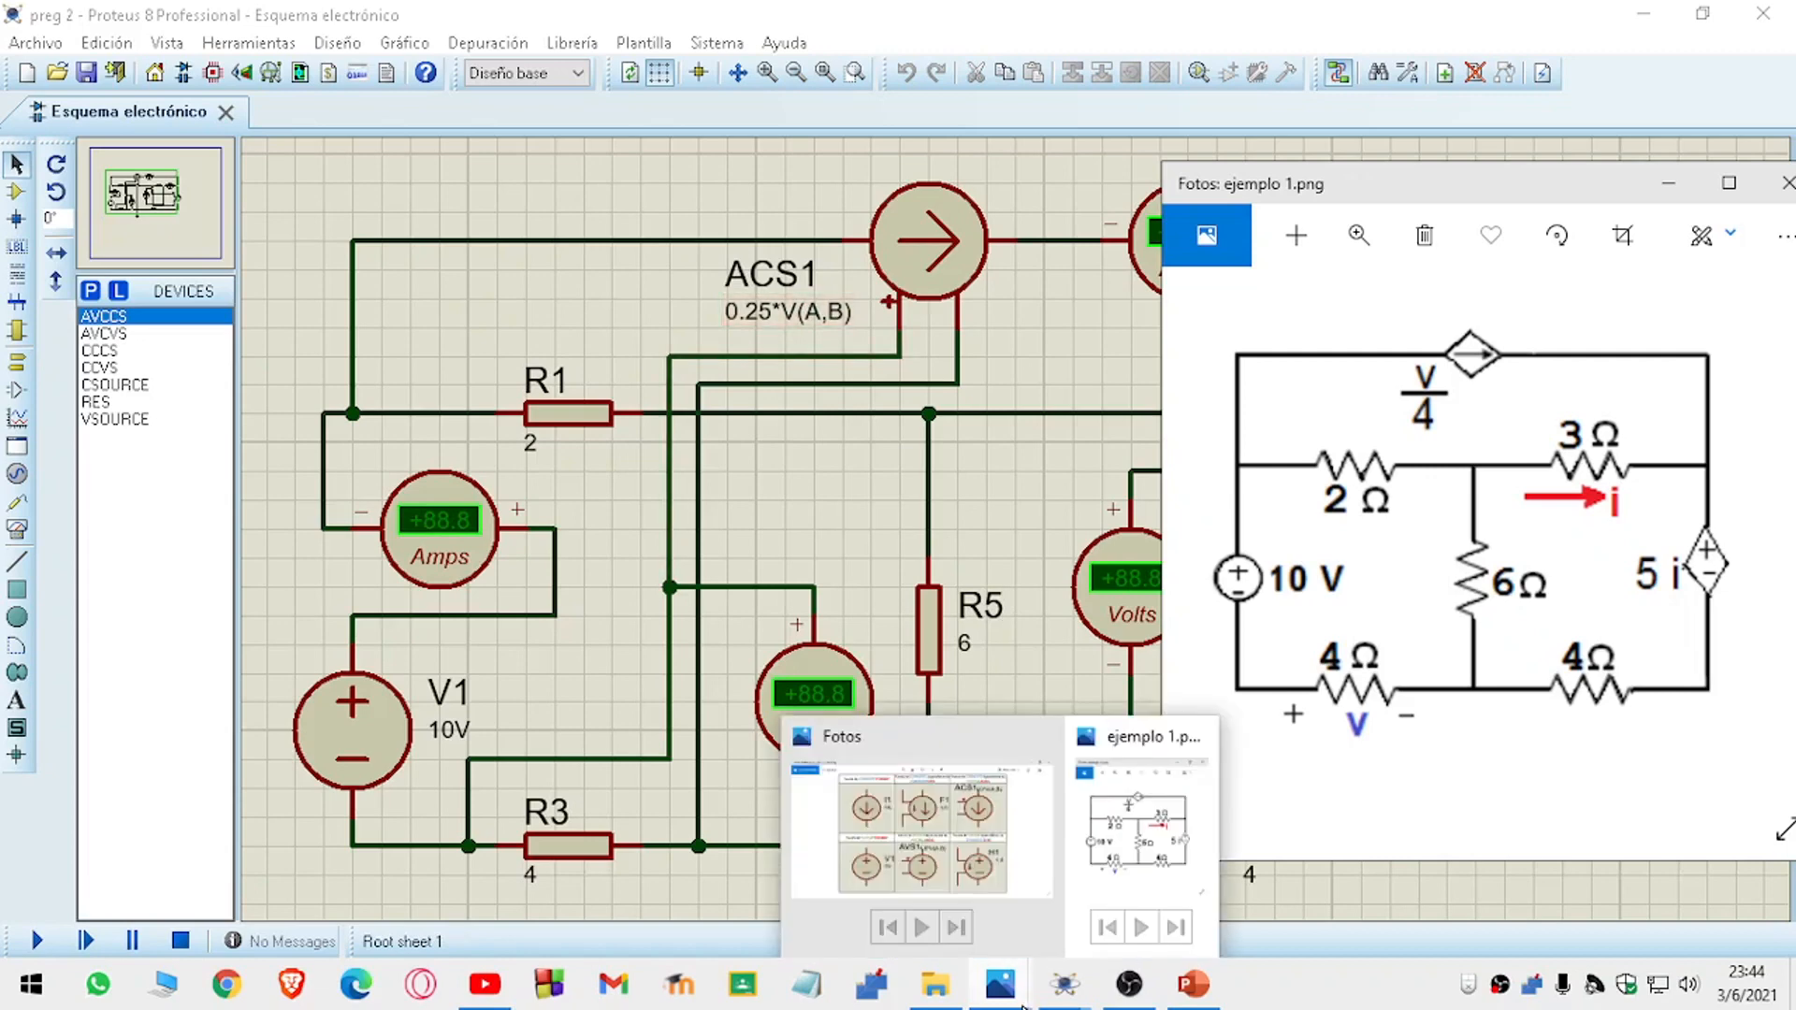
left_click(994, 851)
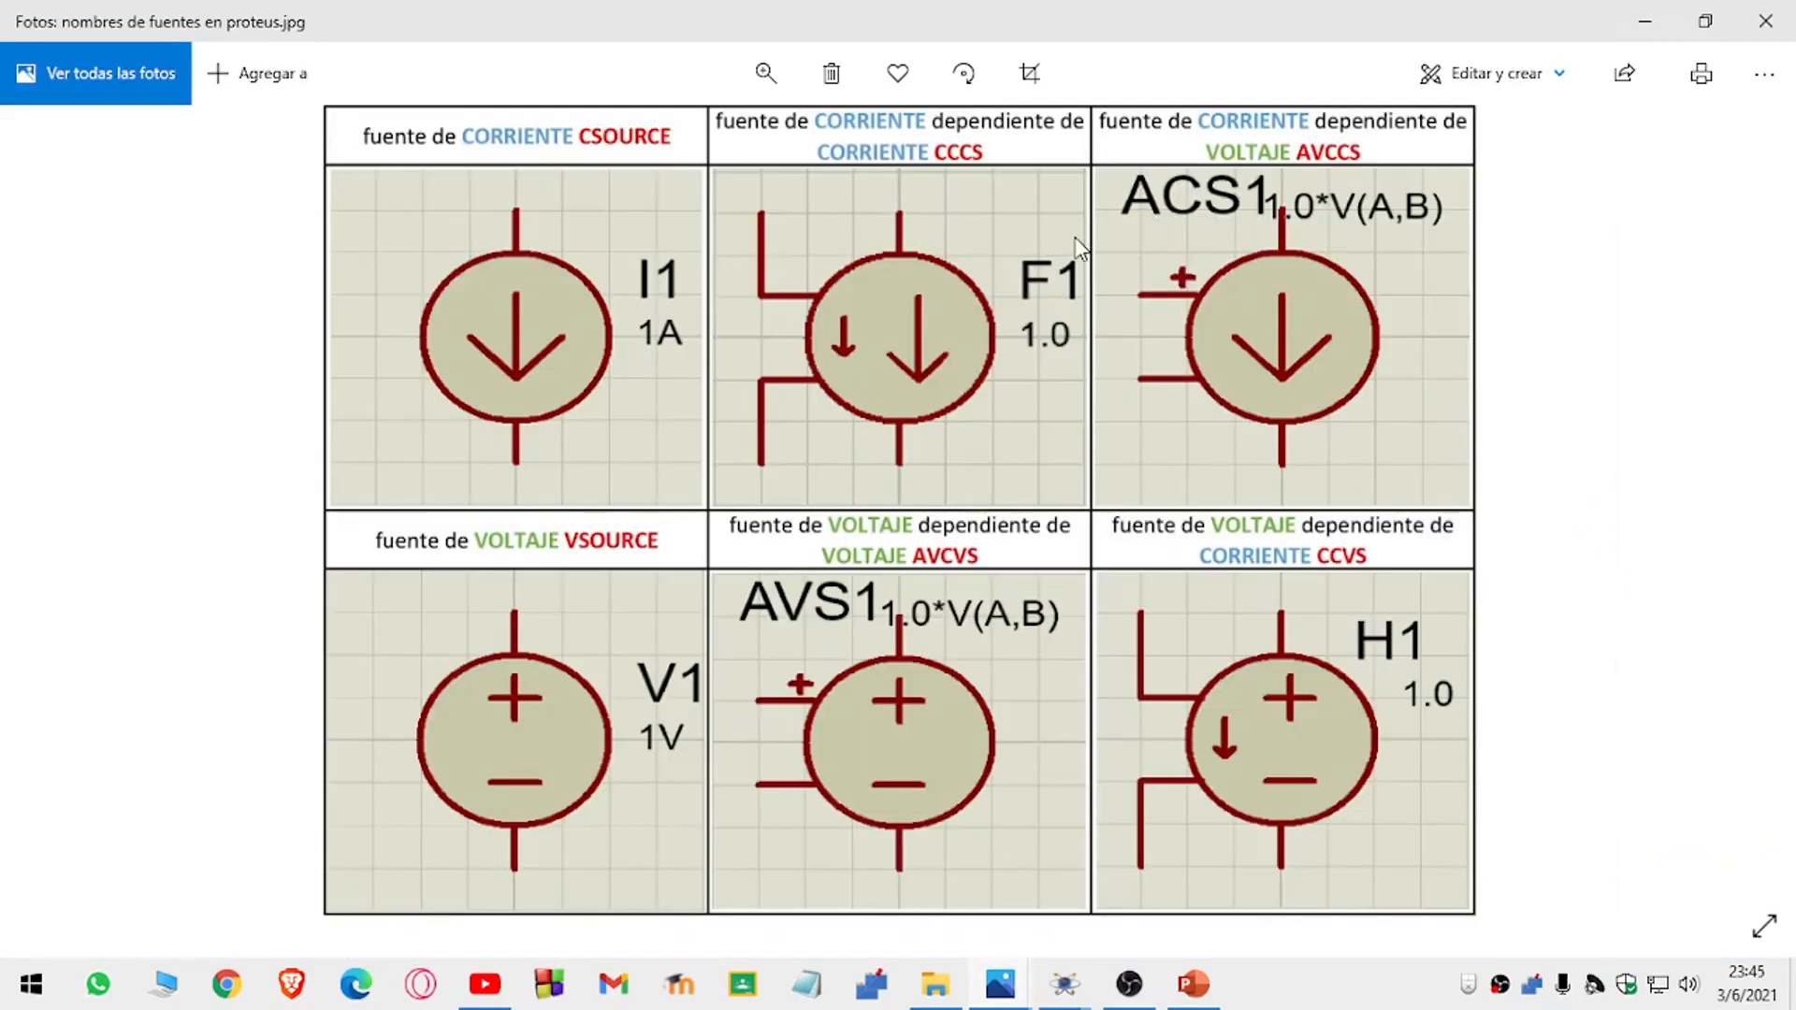
left_click(1648, 24)
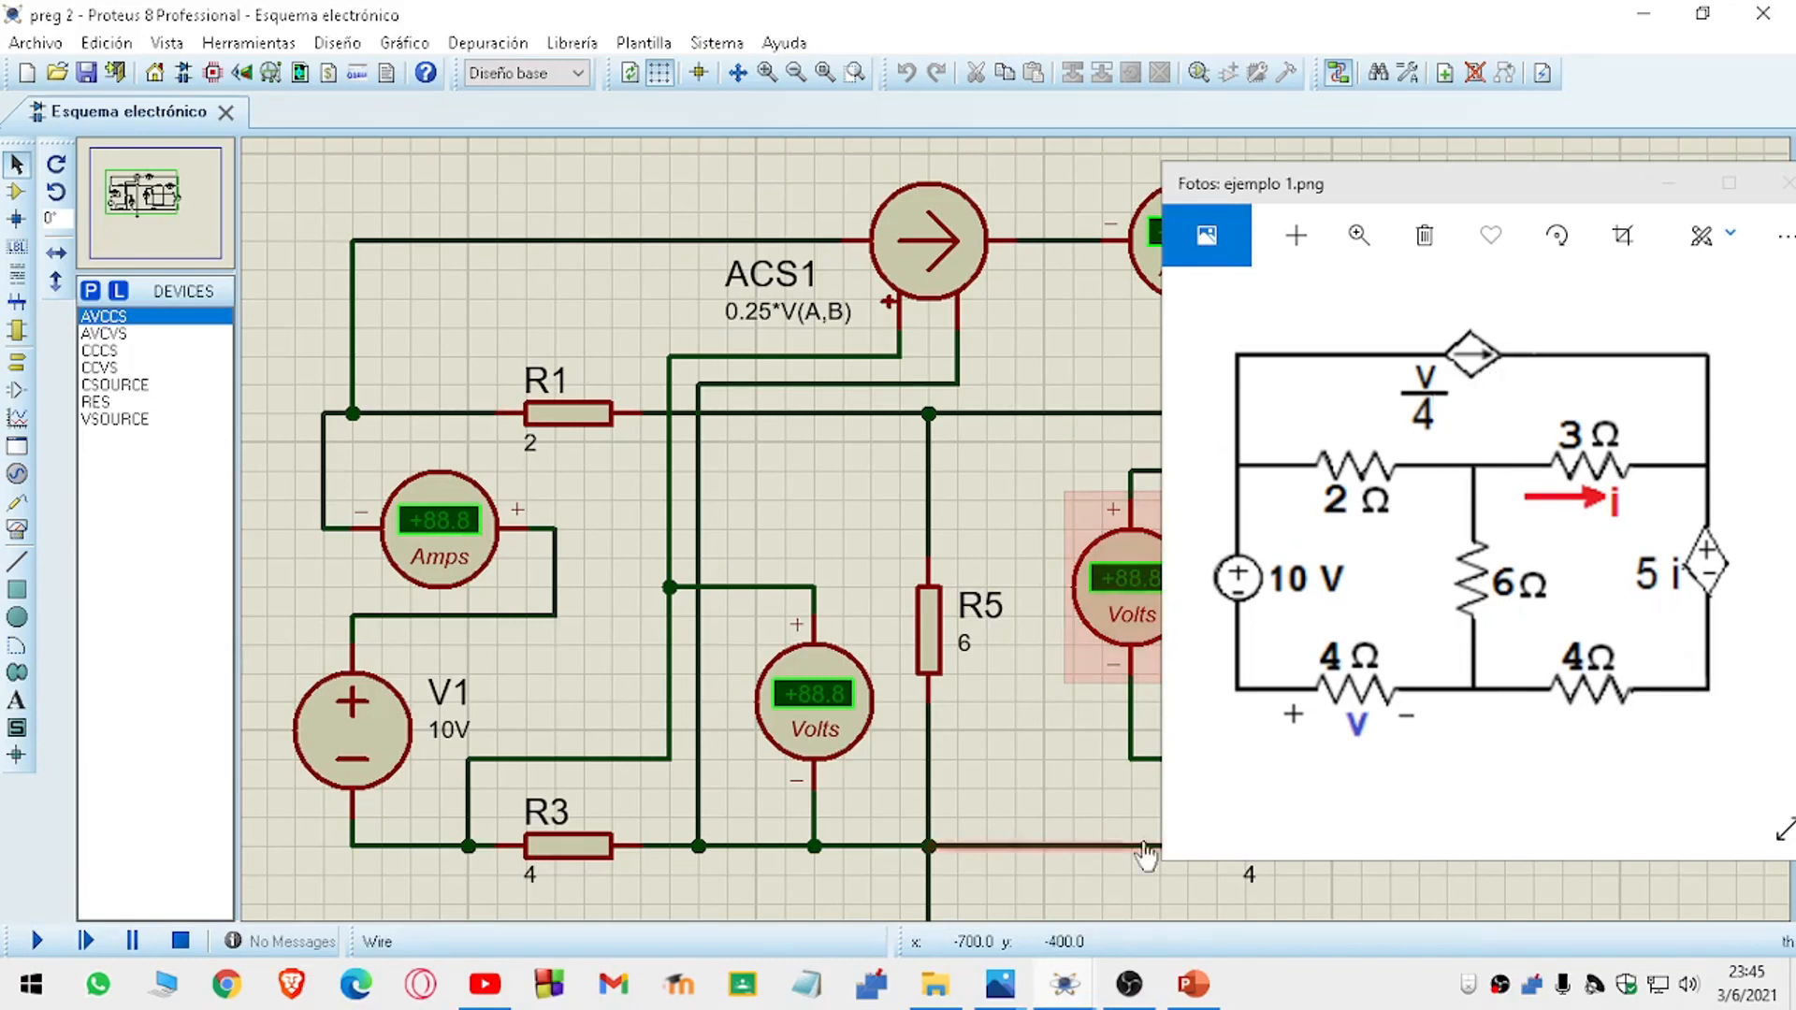
mouse_move(1000, 984)
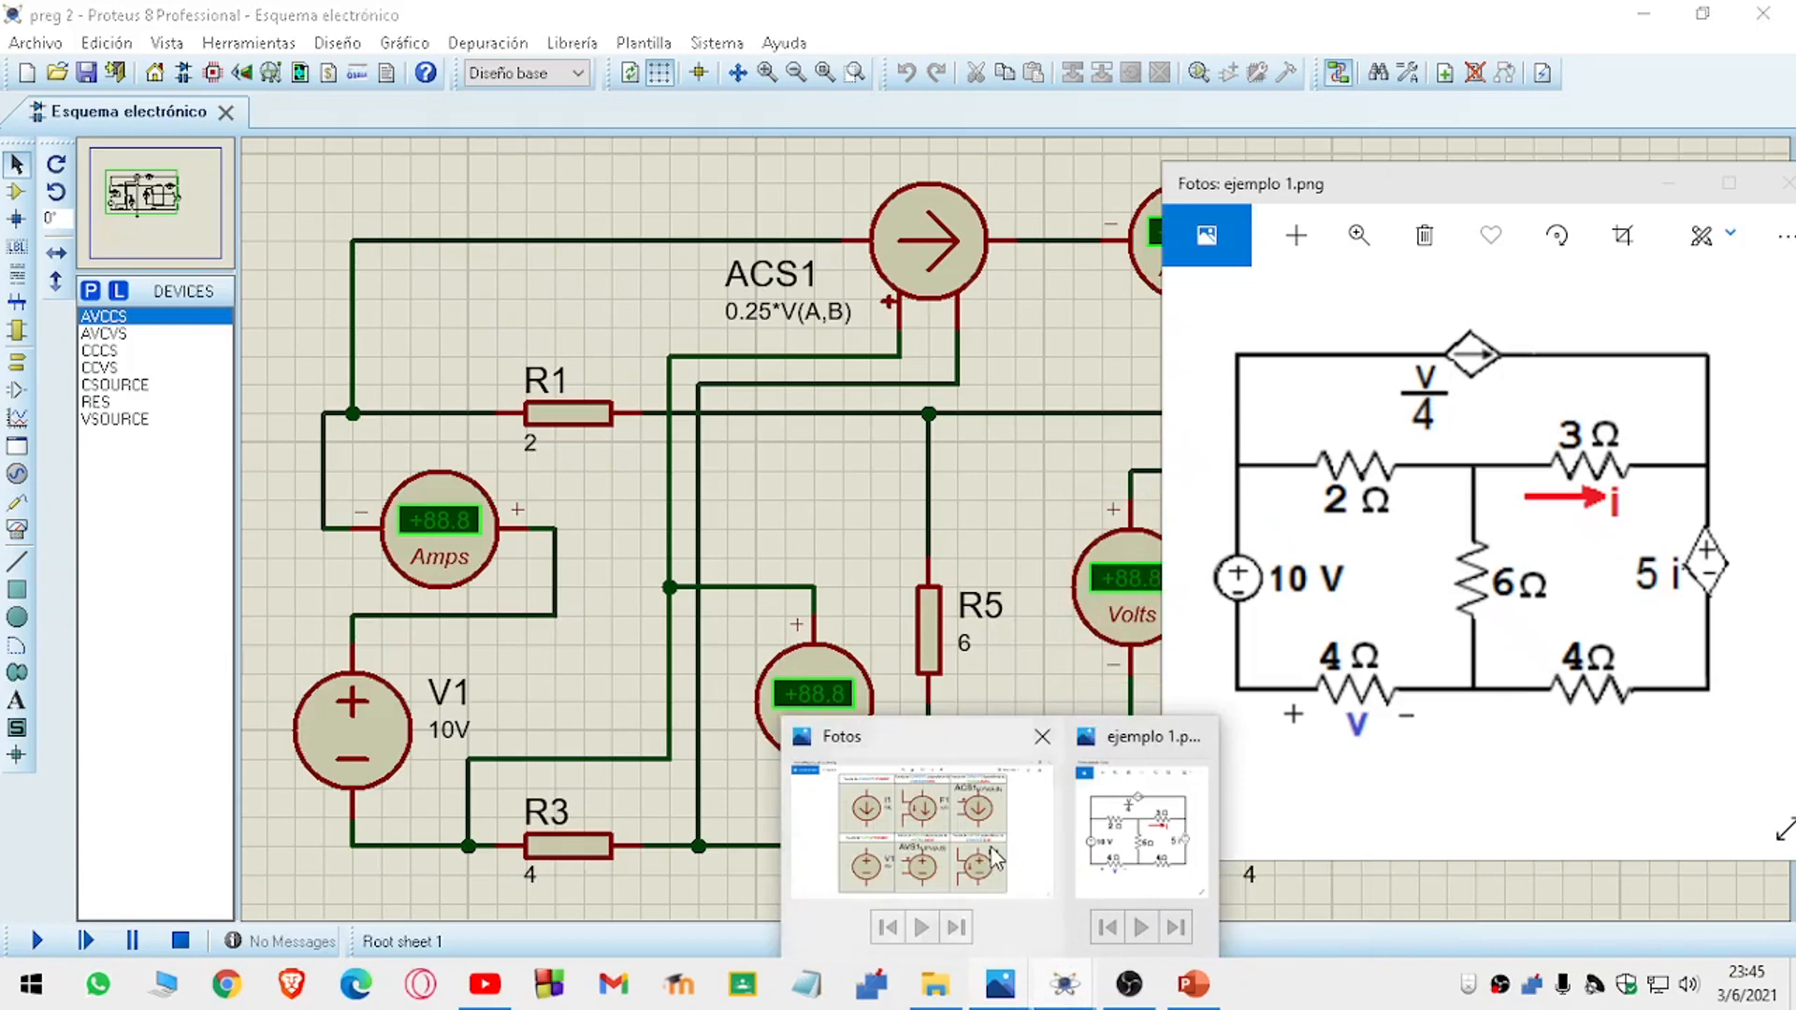
left_click(921, 828)
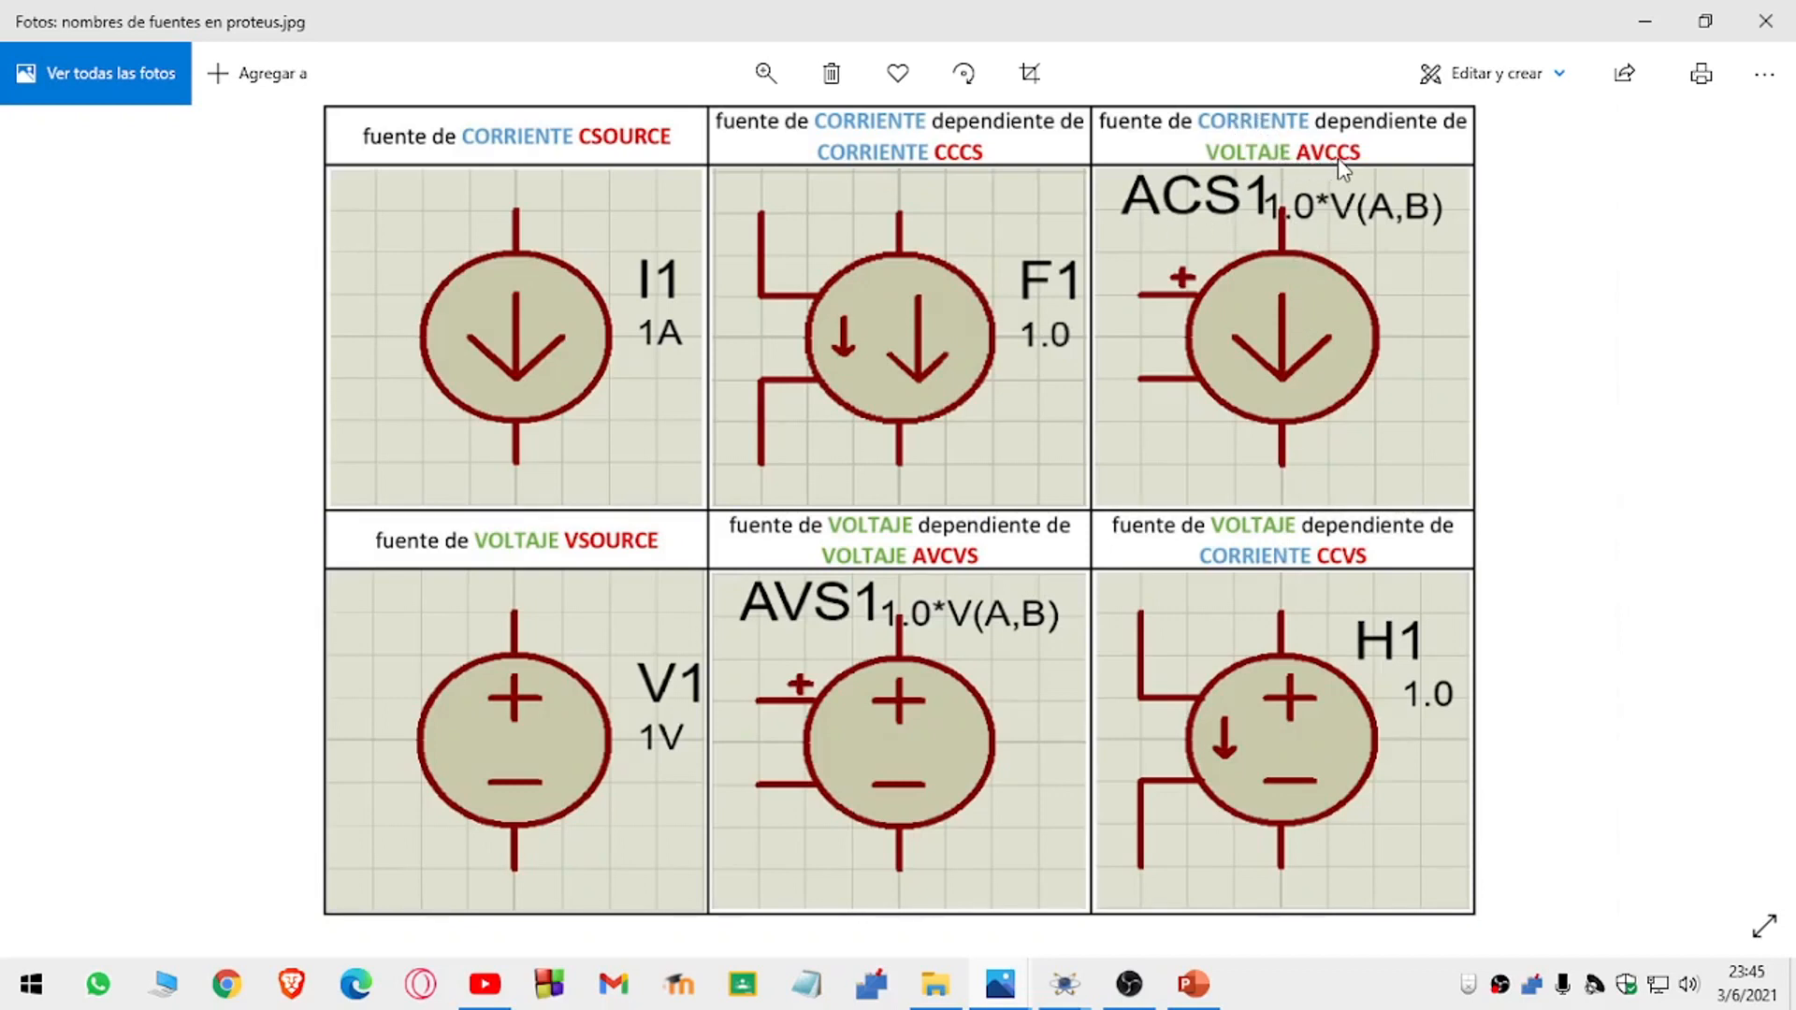
left_click(1645, 20)
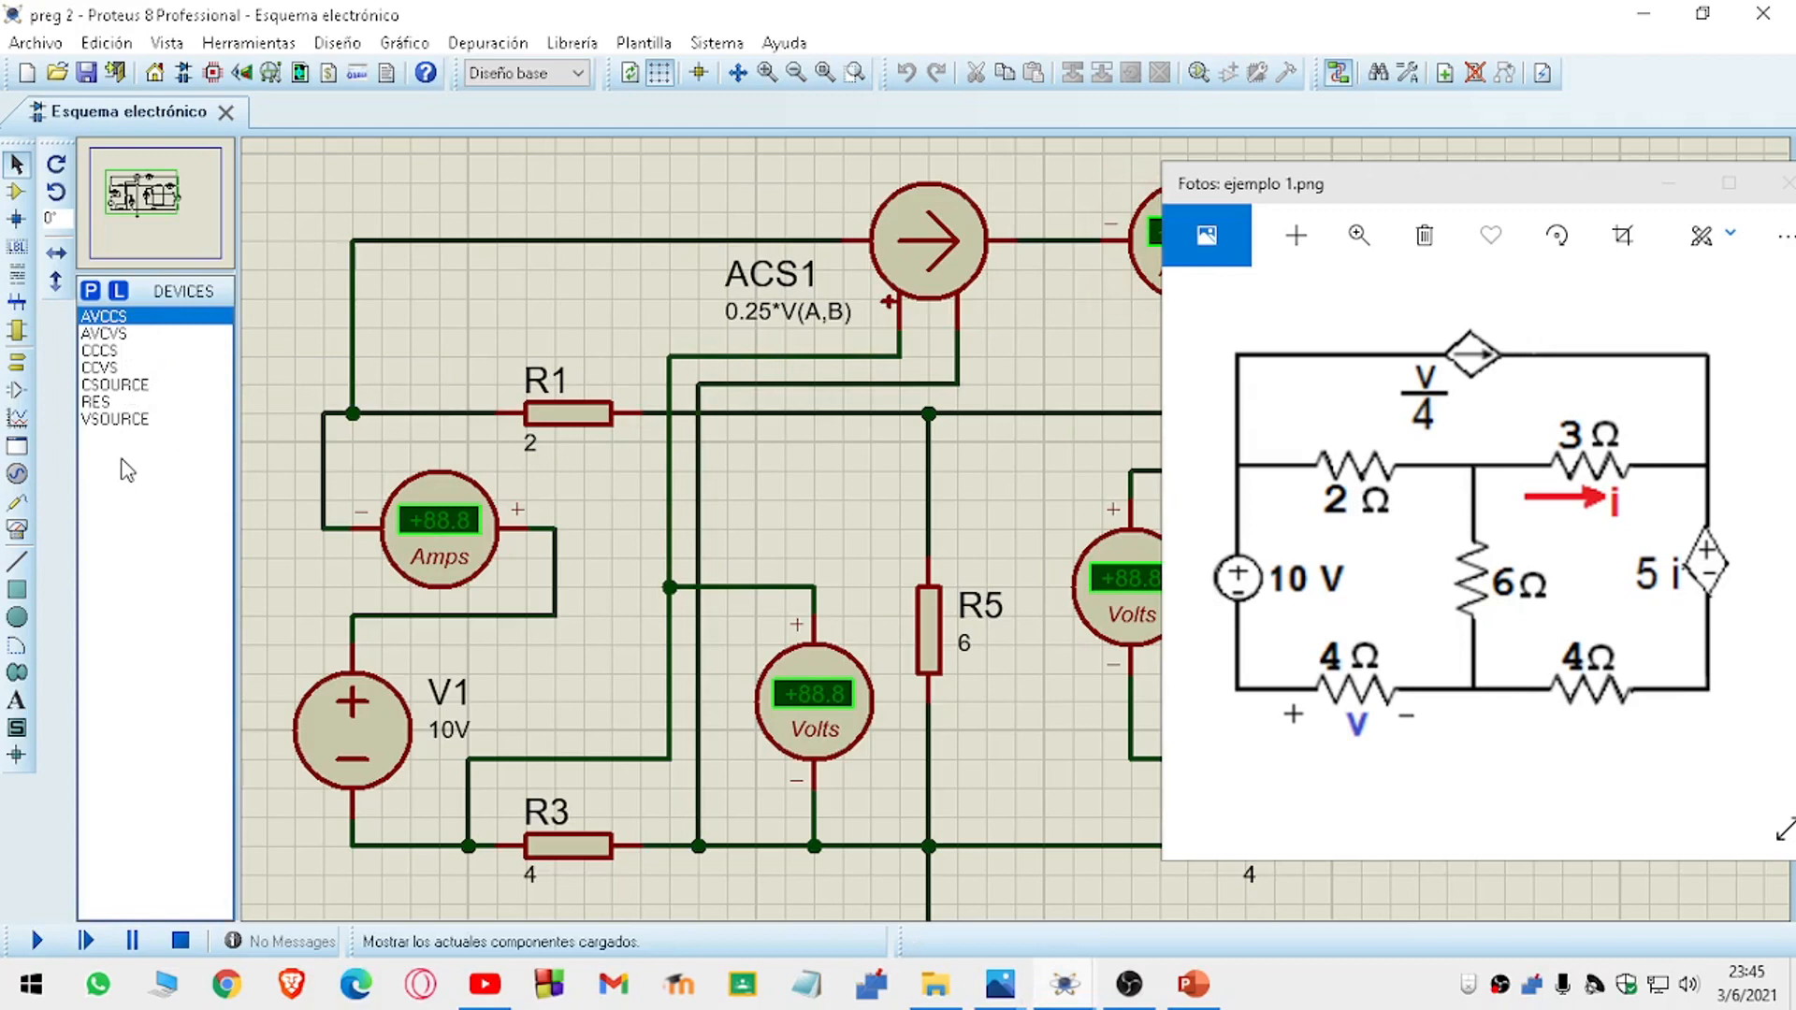
left_click(122, 334)
left_click(103, 316)
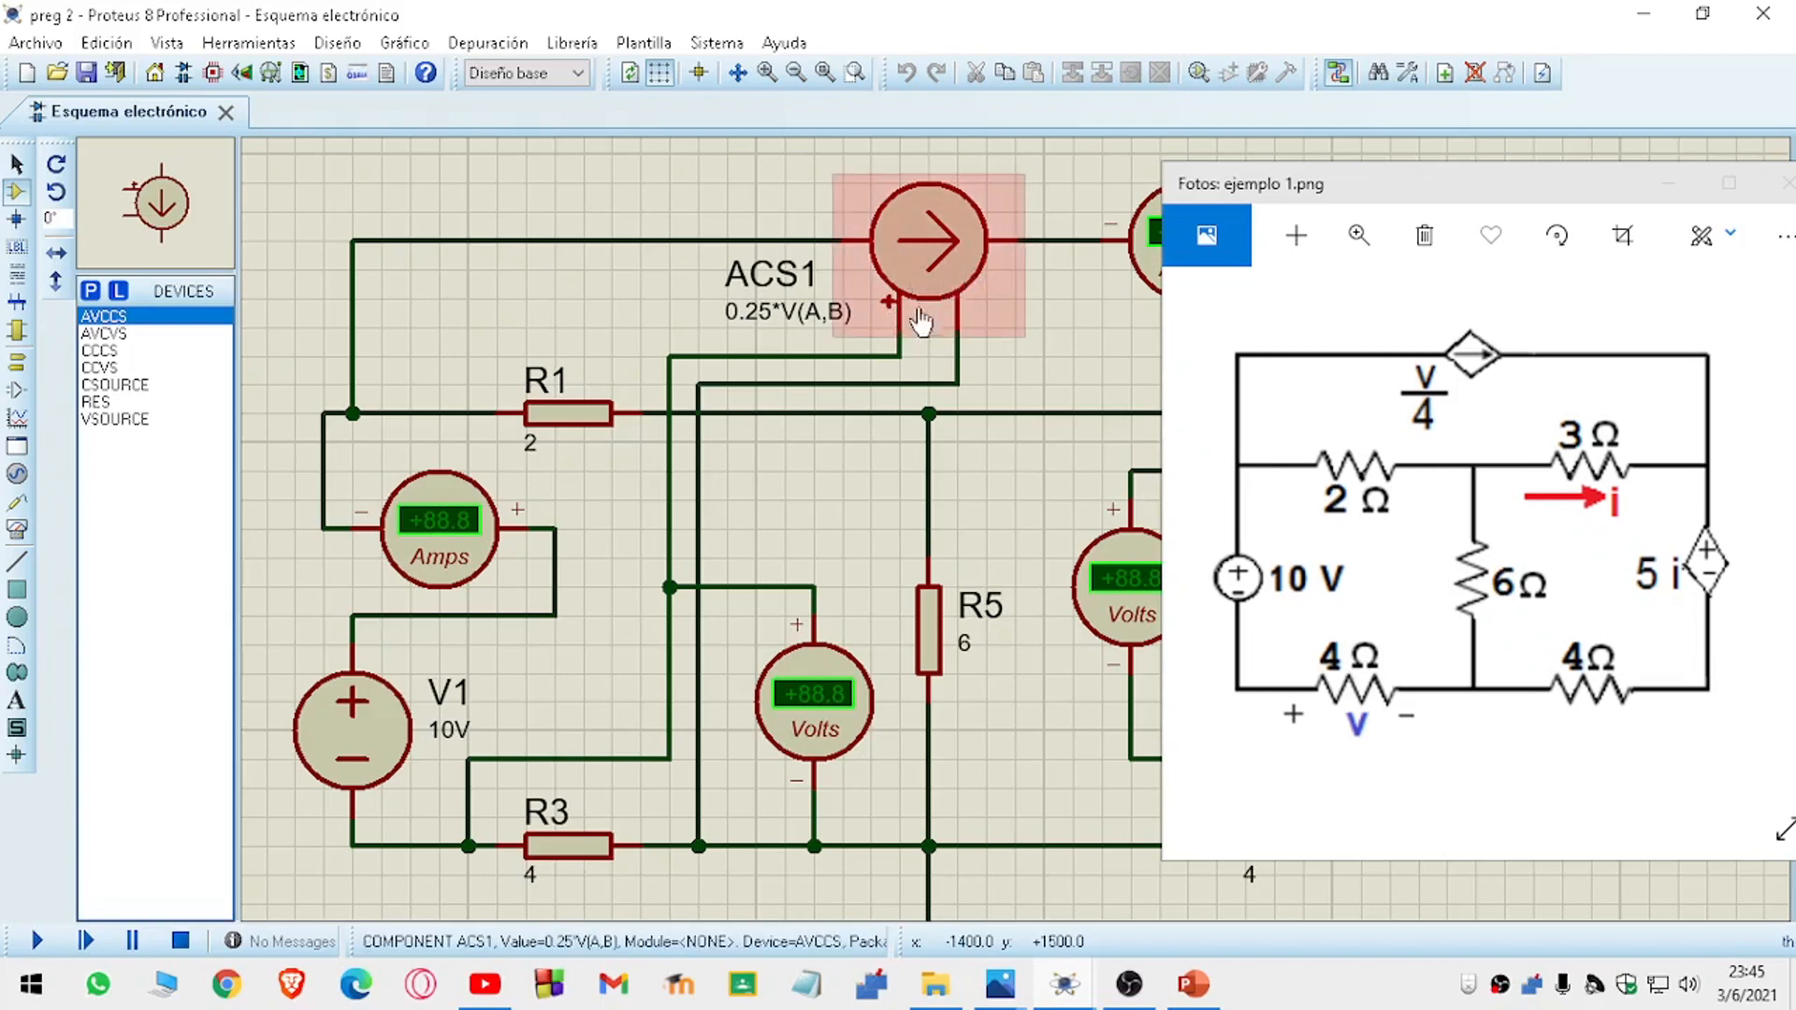
left_click(593, 289)
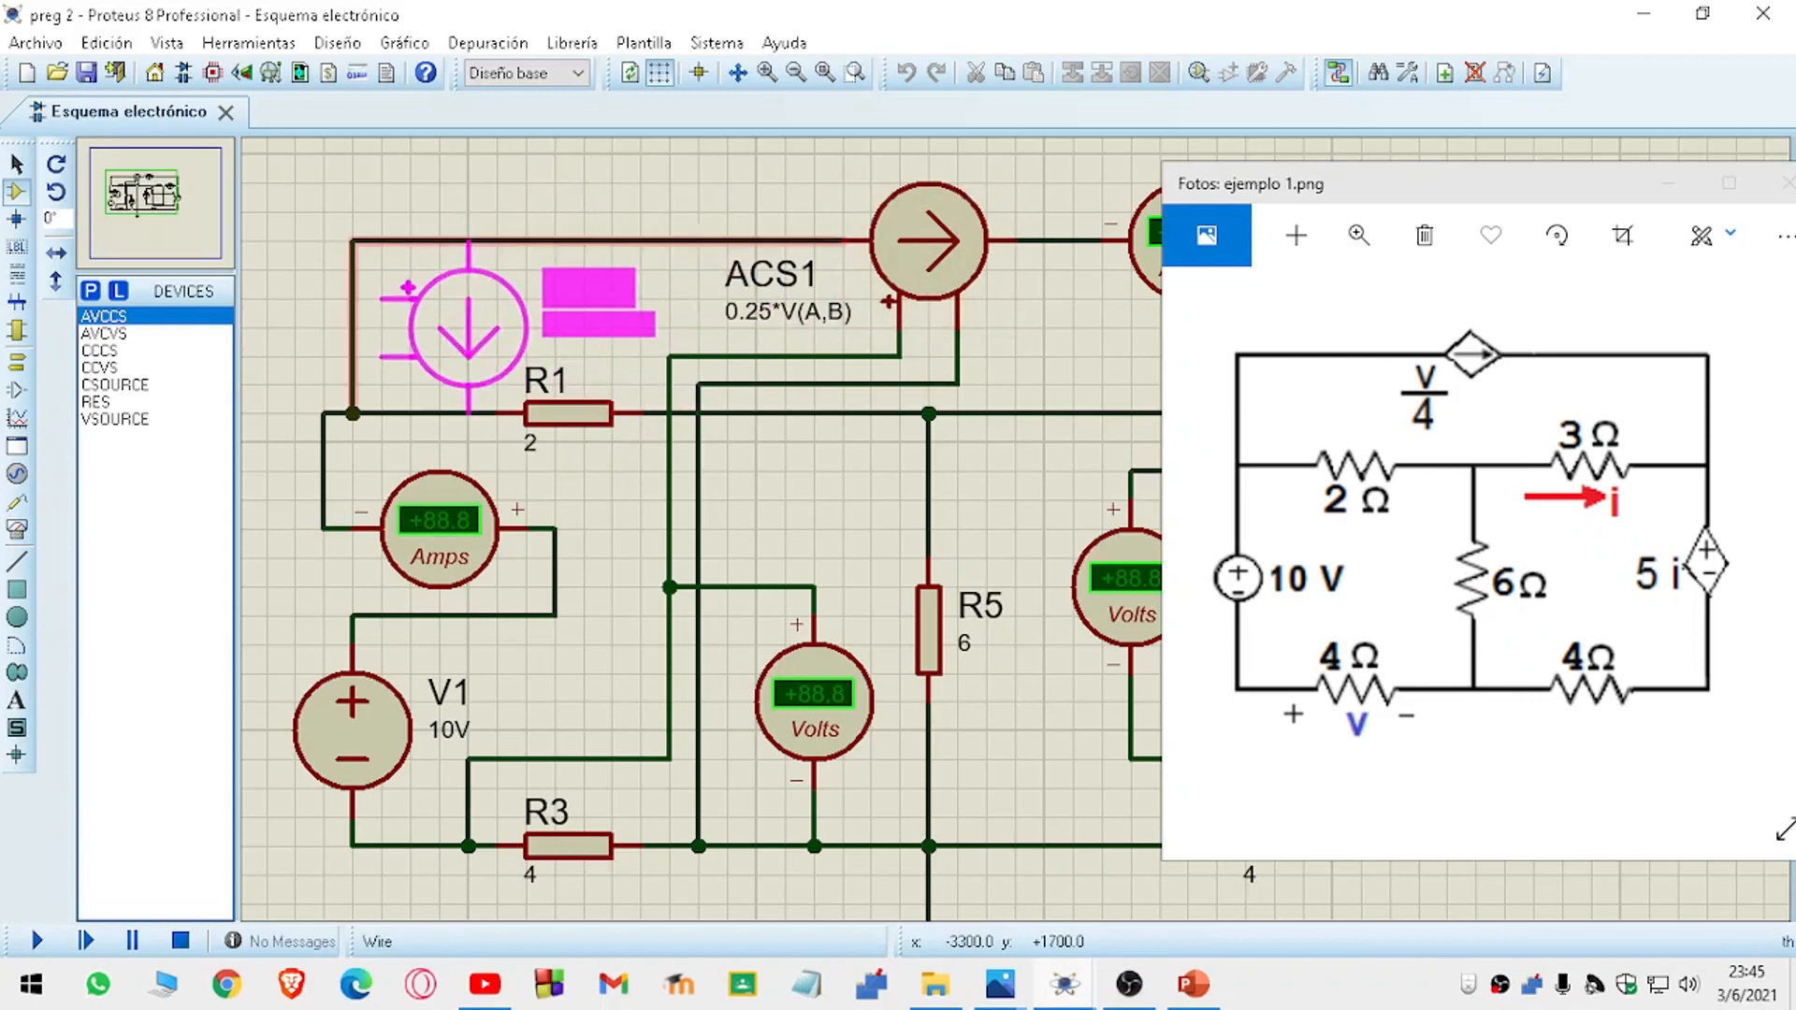
right_click(384, 245)
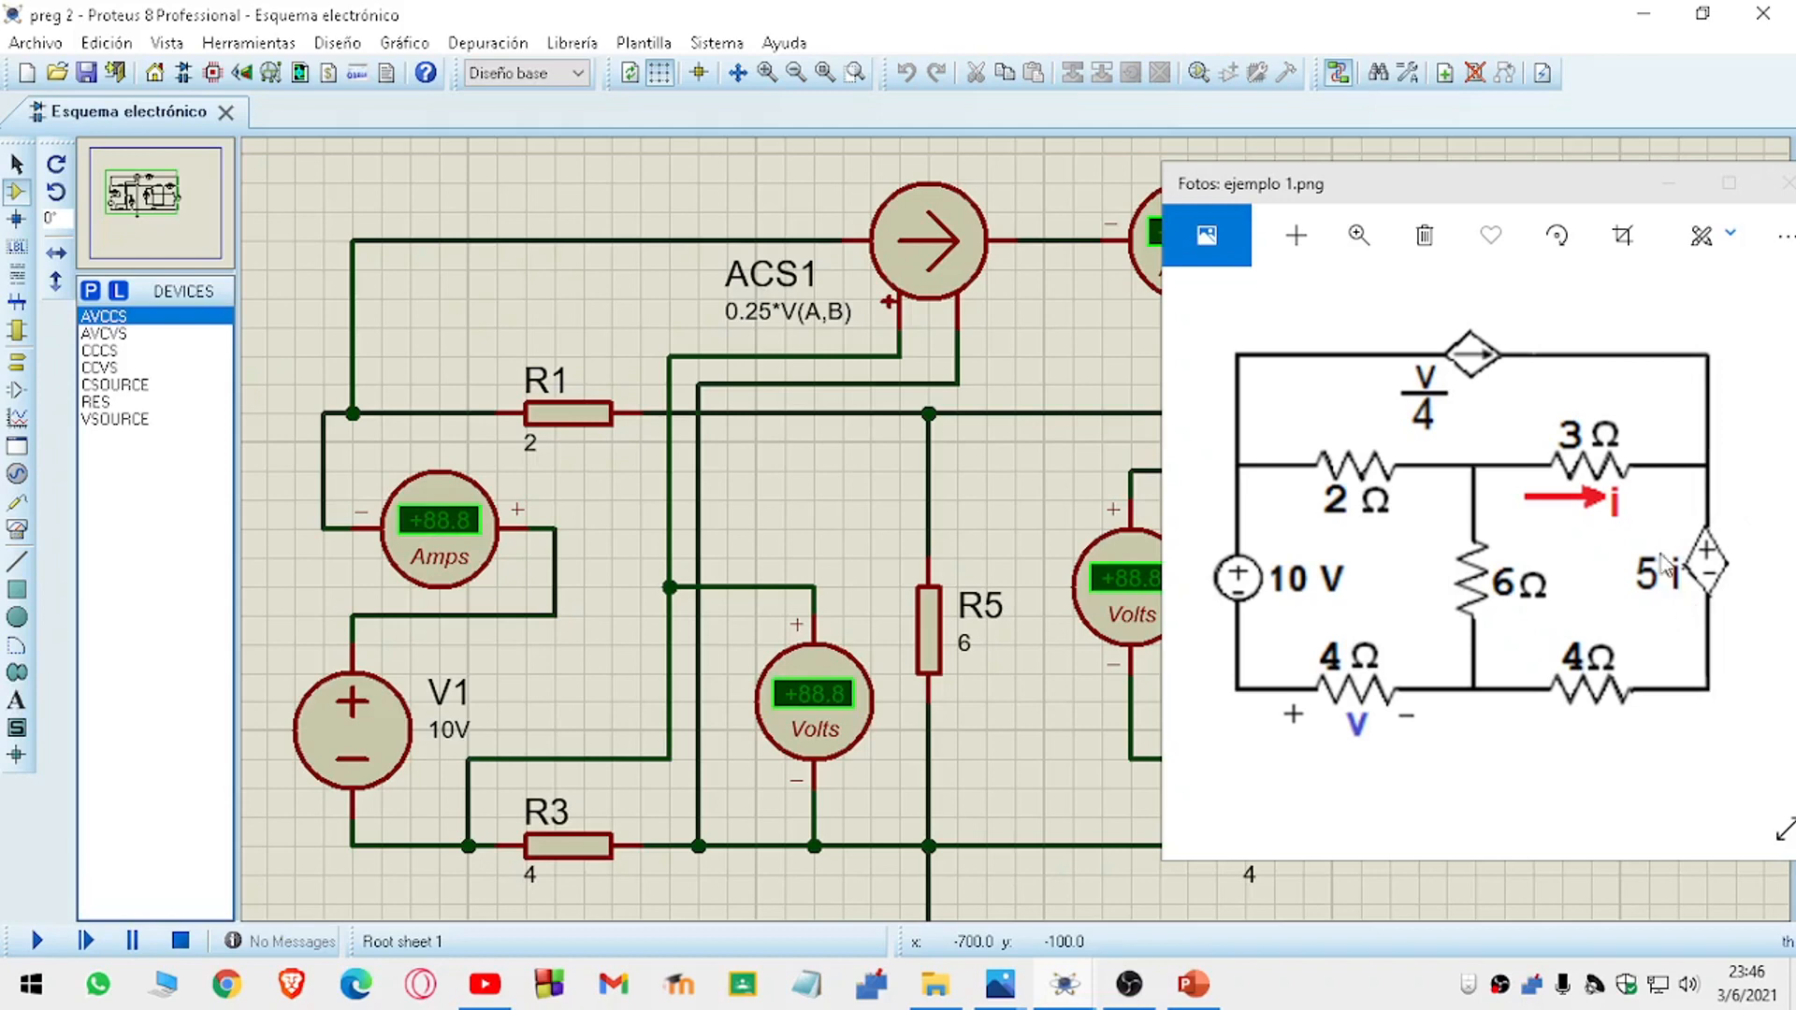
Examine the current-controlled voltage source H1 against the 5i dependent source in the ejemplo 1.png circuit.
left_click_drag(1548, 186, 591, 163)
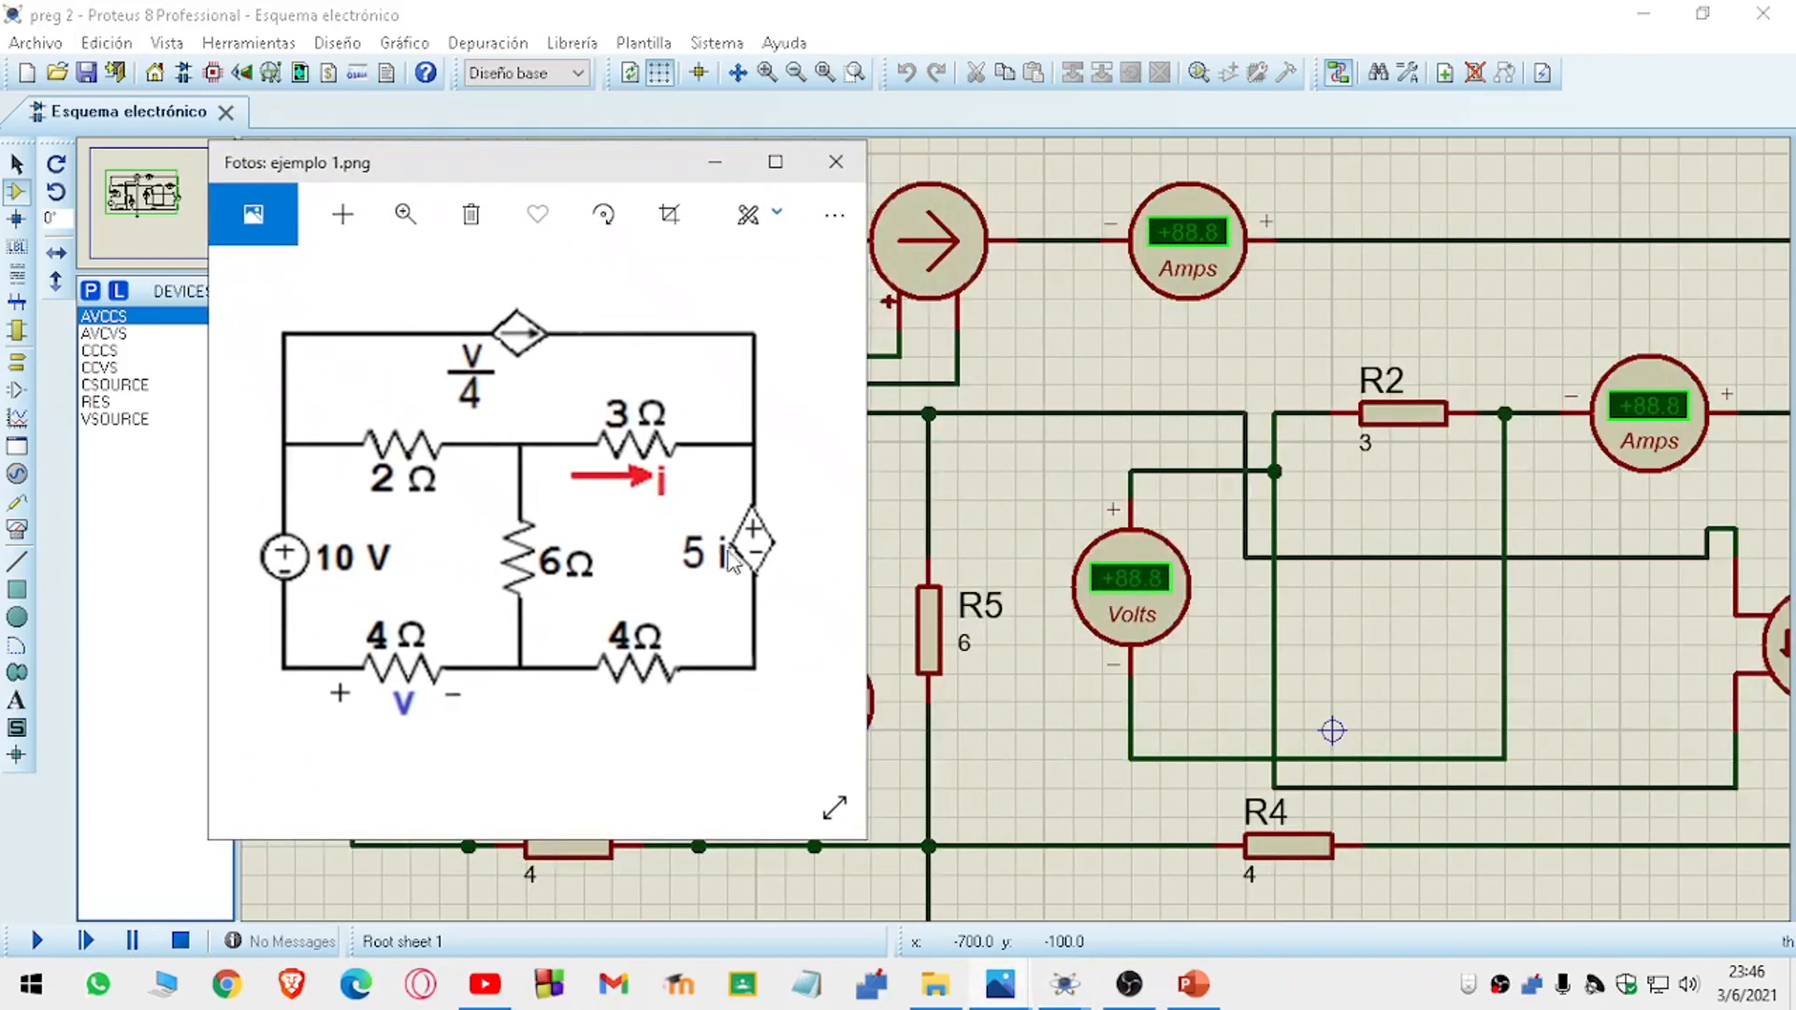
scroll(1011, 482, "down", 1)
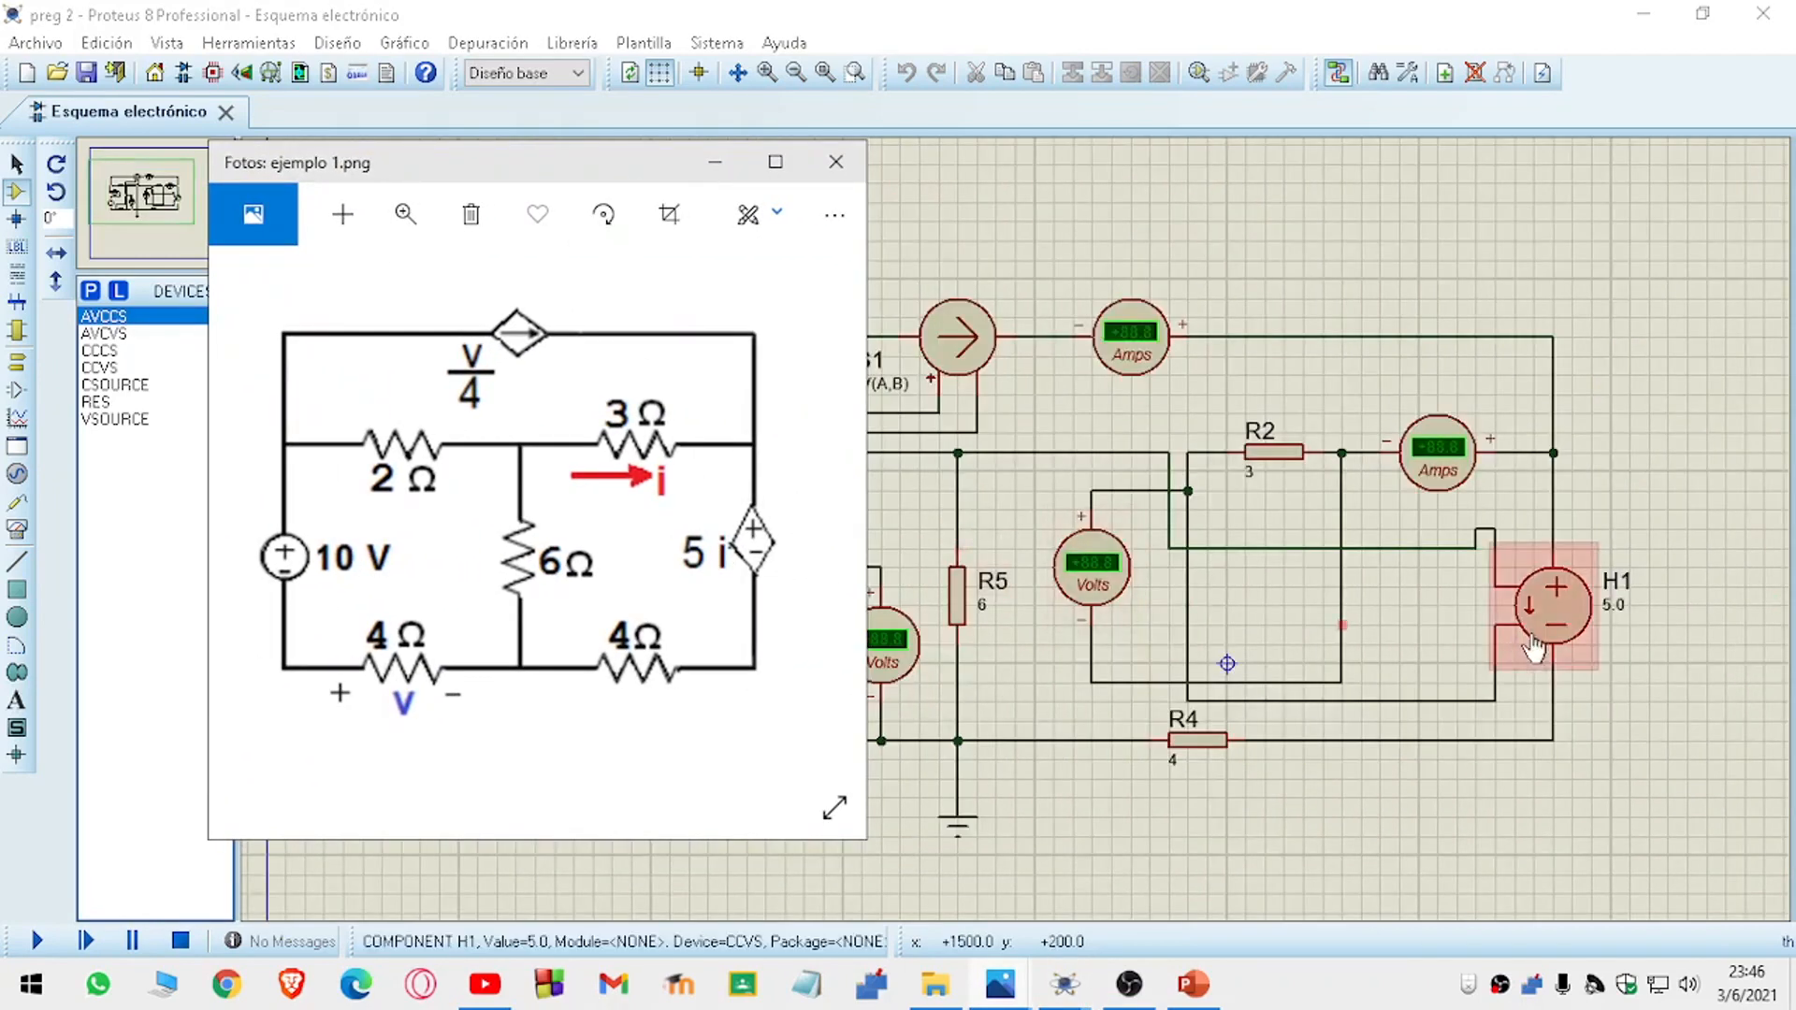
scroll(1497, 597, "up", 1)
scroll(943, 486, "down", 1)
scroll(964, 515, "up", 1)
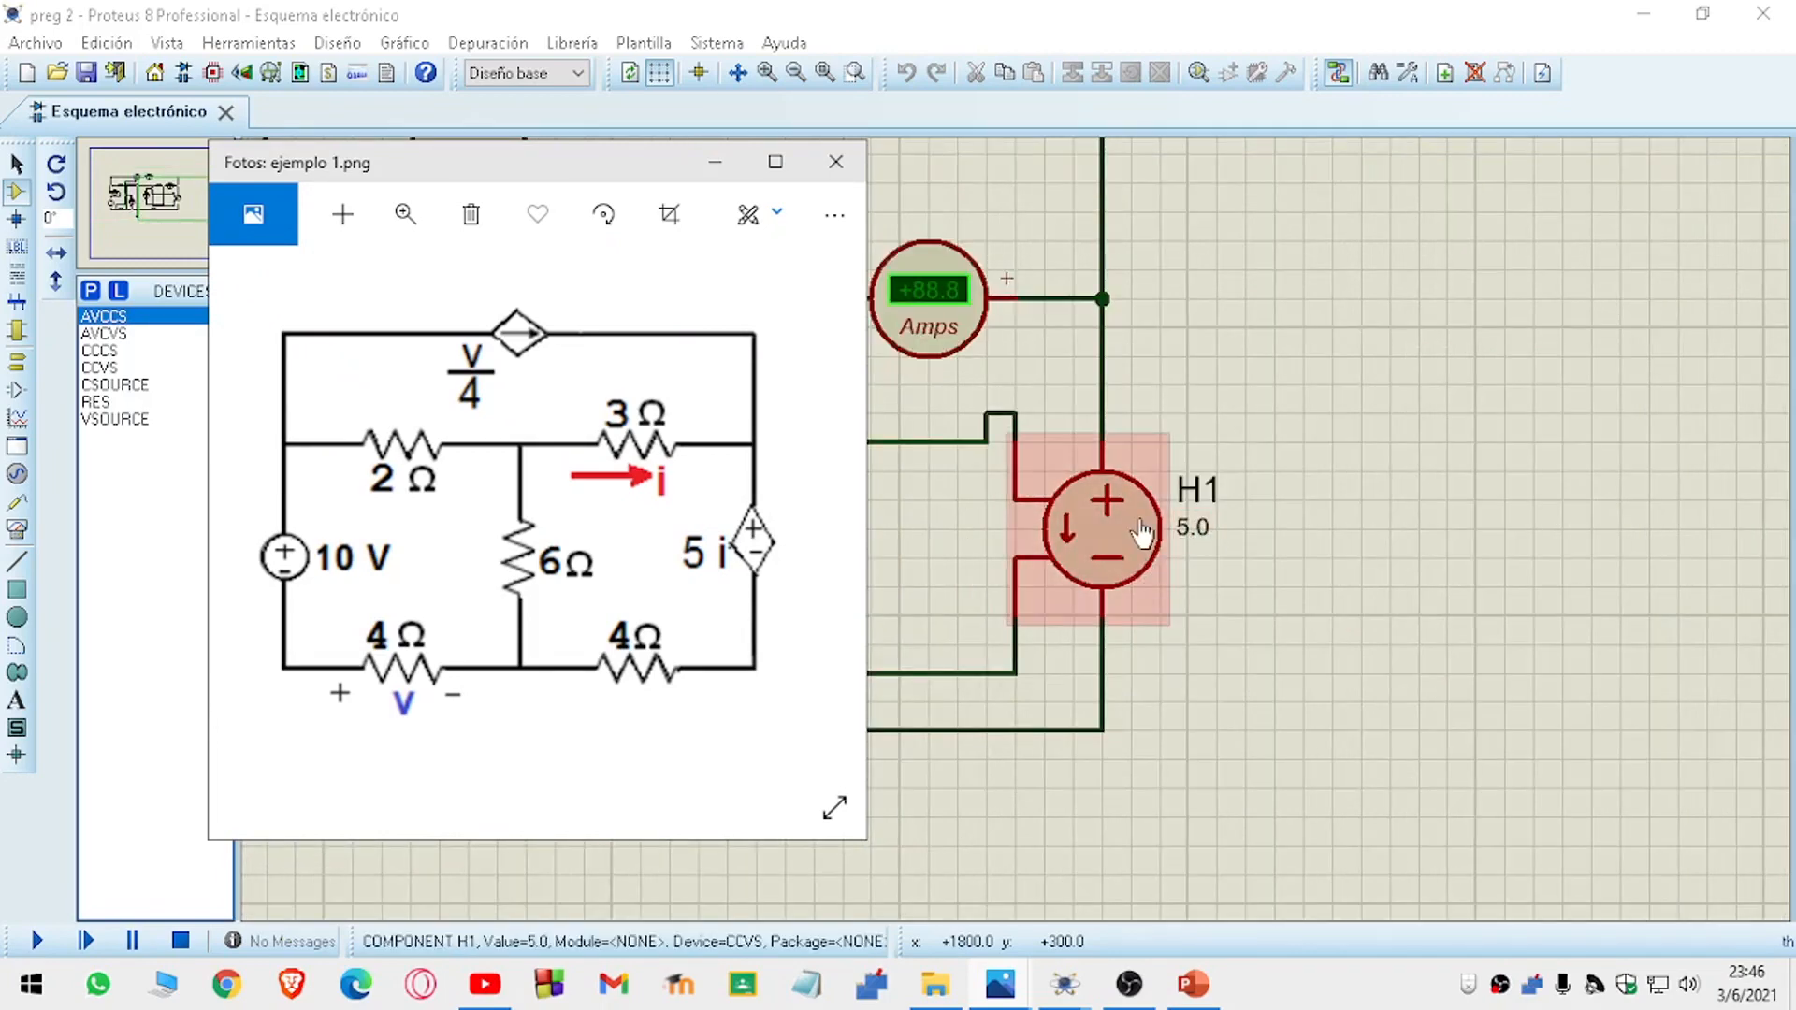
scroll(1074, 533, "down", 1)
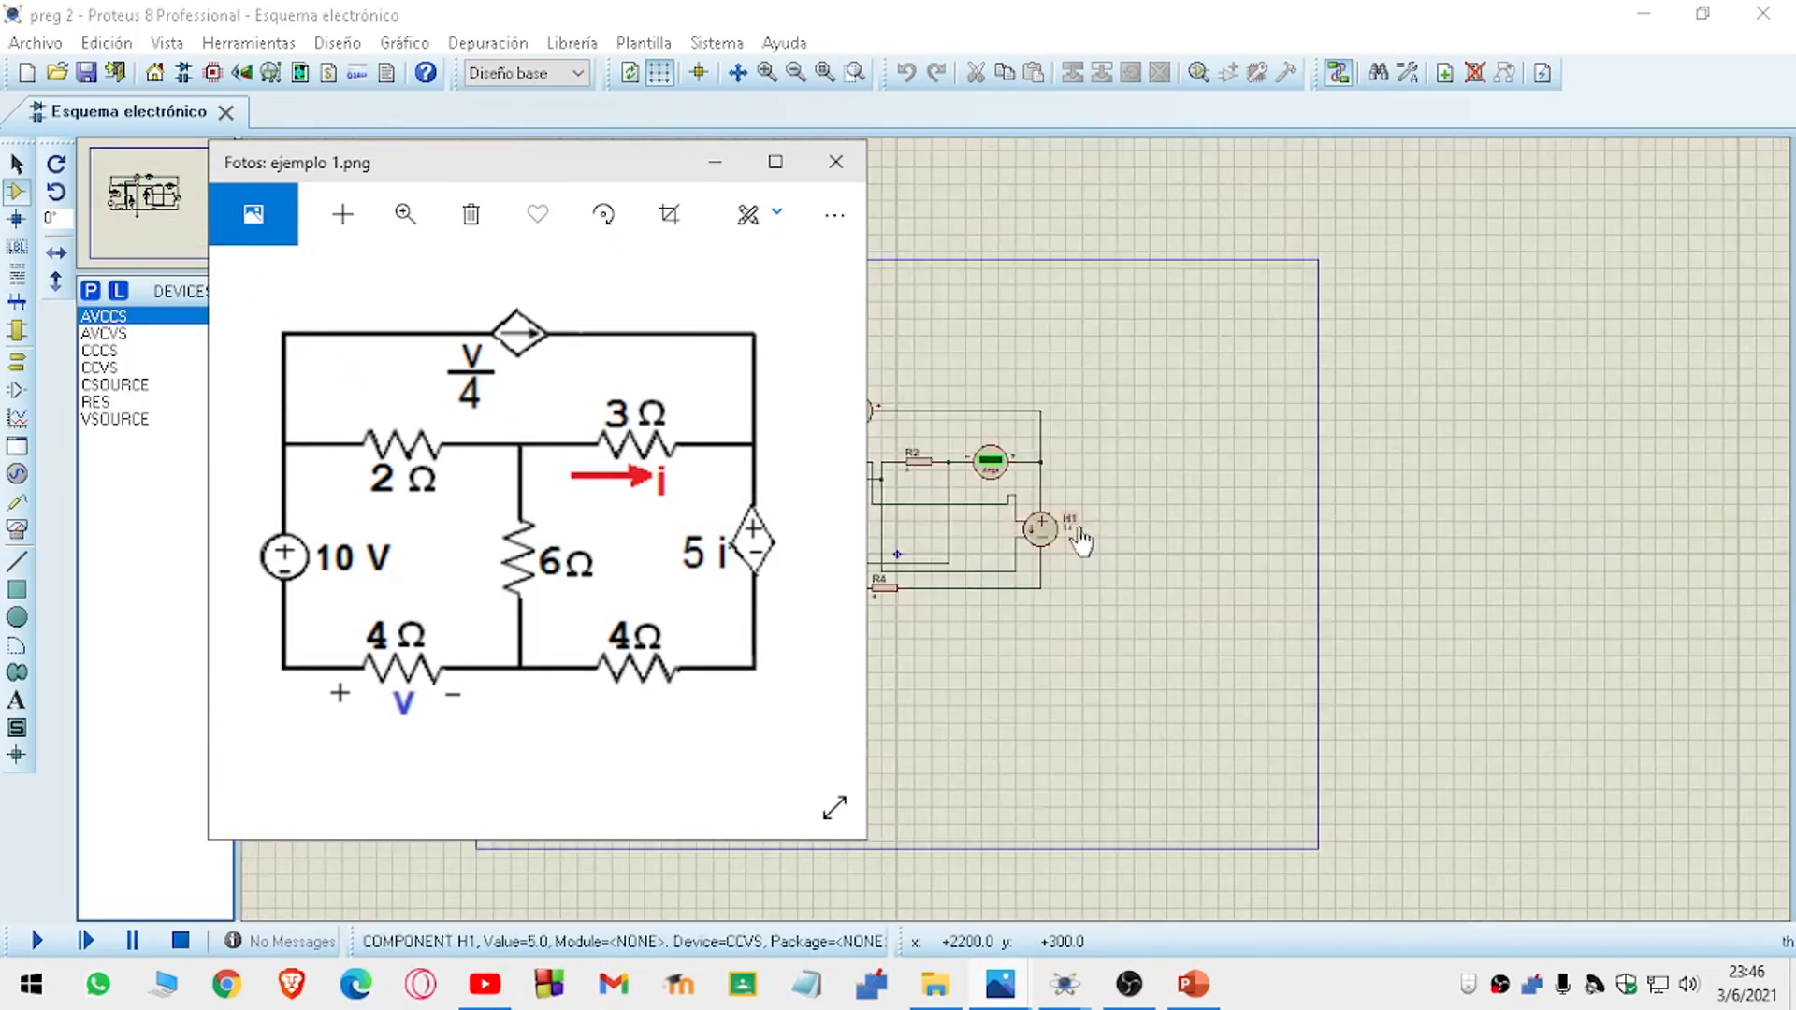
scroll(1017, 522, "up", 1)
scroll(1099, 473, "down", 1)
scroll(1083, 490, "down", 1)
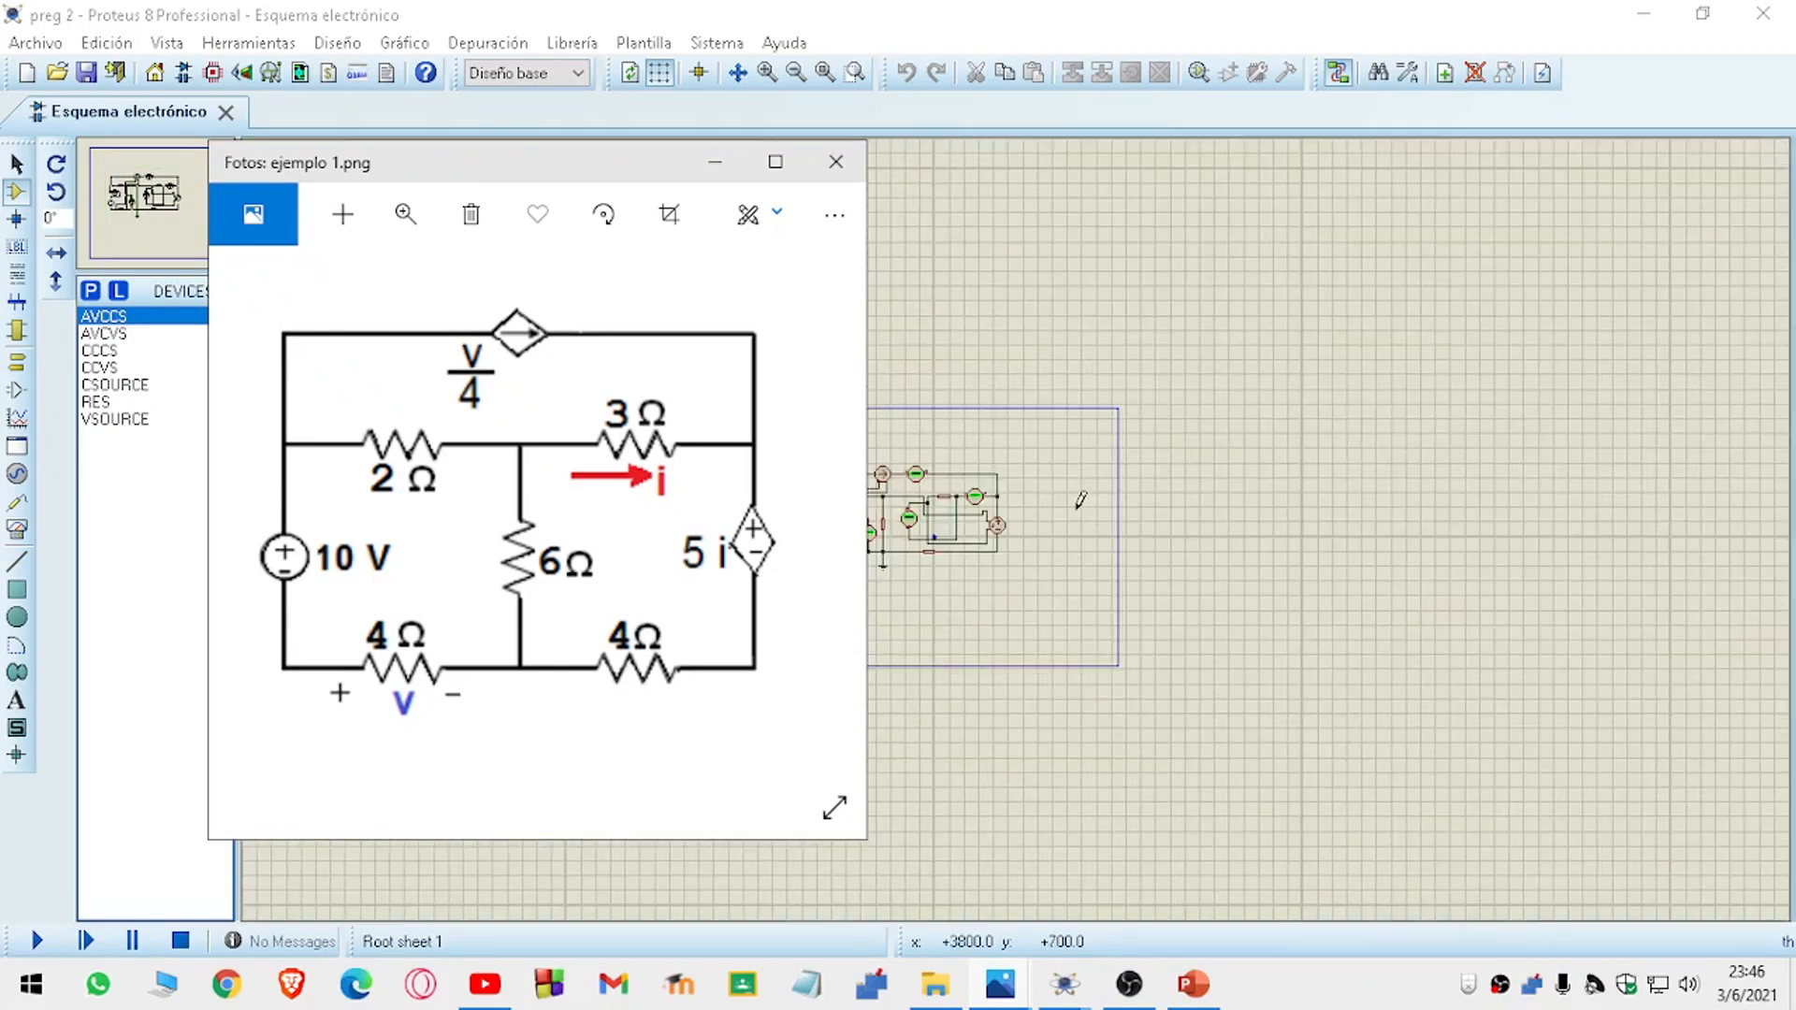
Put the example image away and display the entire circuit without obstruction.
right_click(1143, 500)
key("alt+Tab")
scroll(1018, 513, "up", 2)
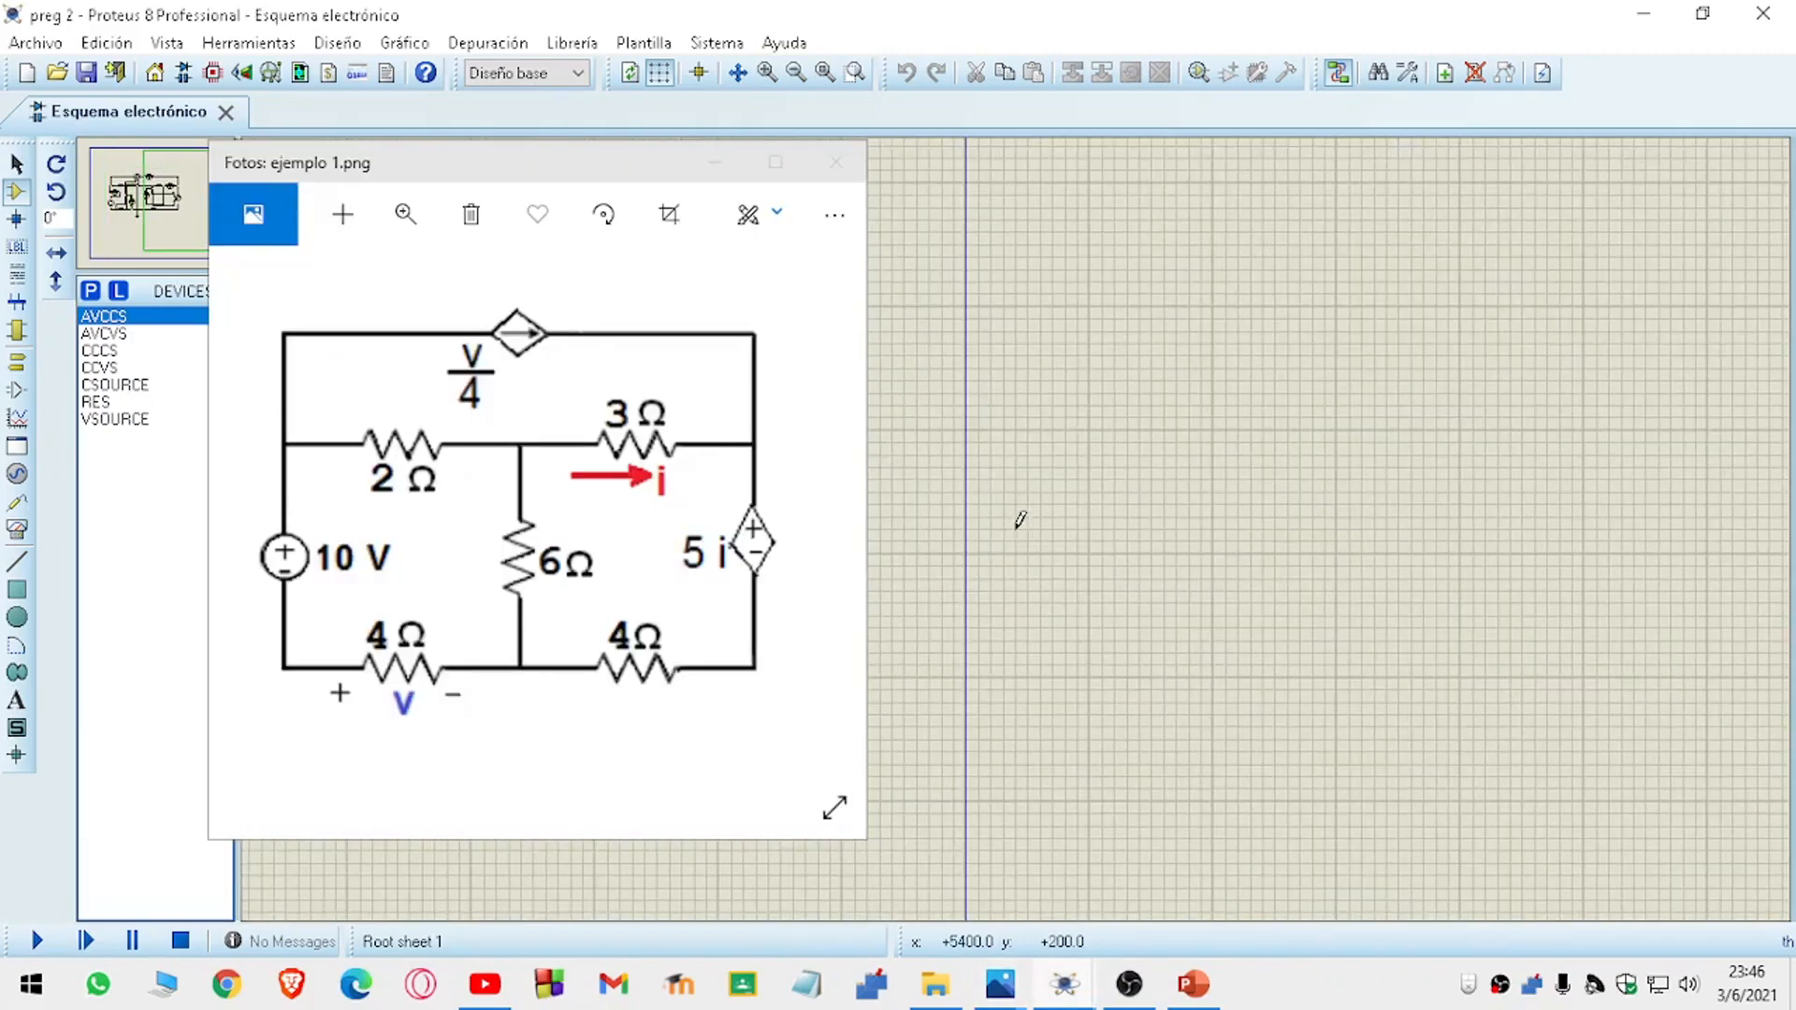
left_click(727, 167)
left_click(1086, 517)
right_click(1143, 526)
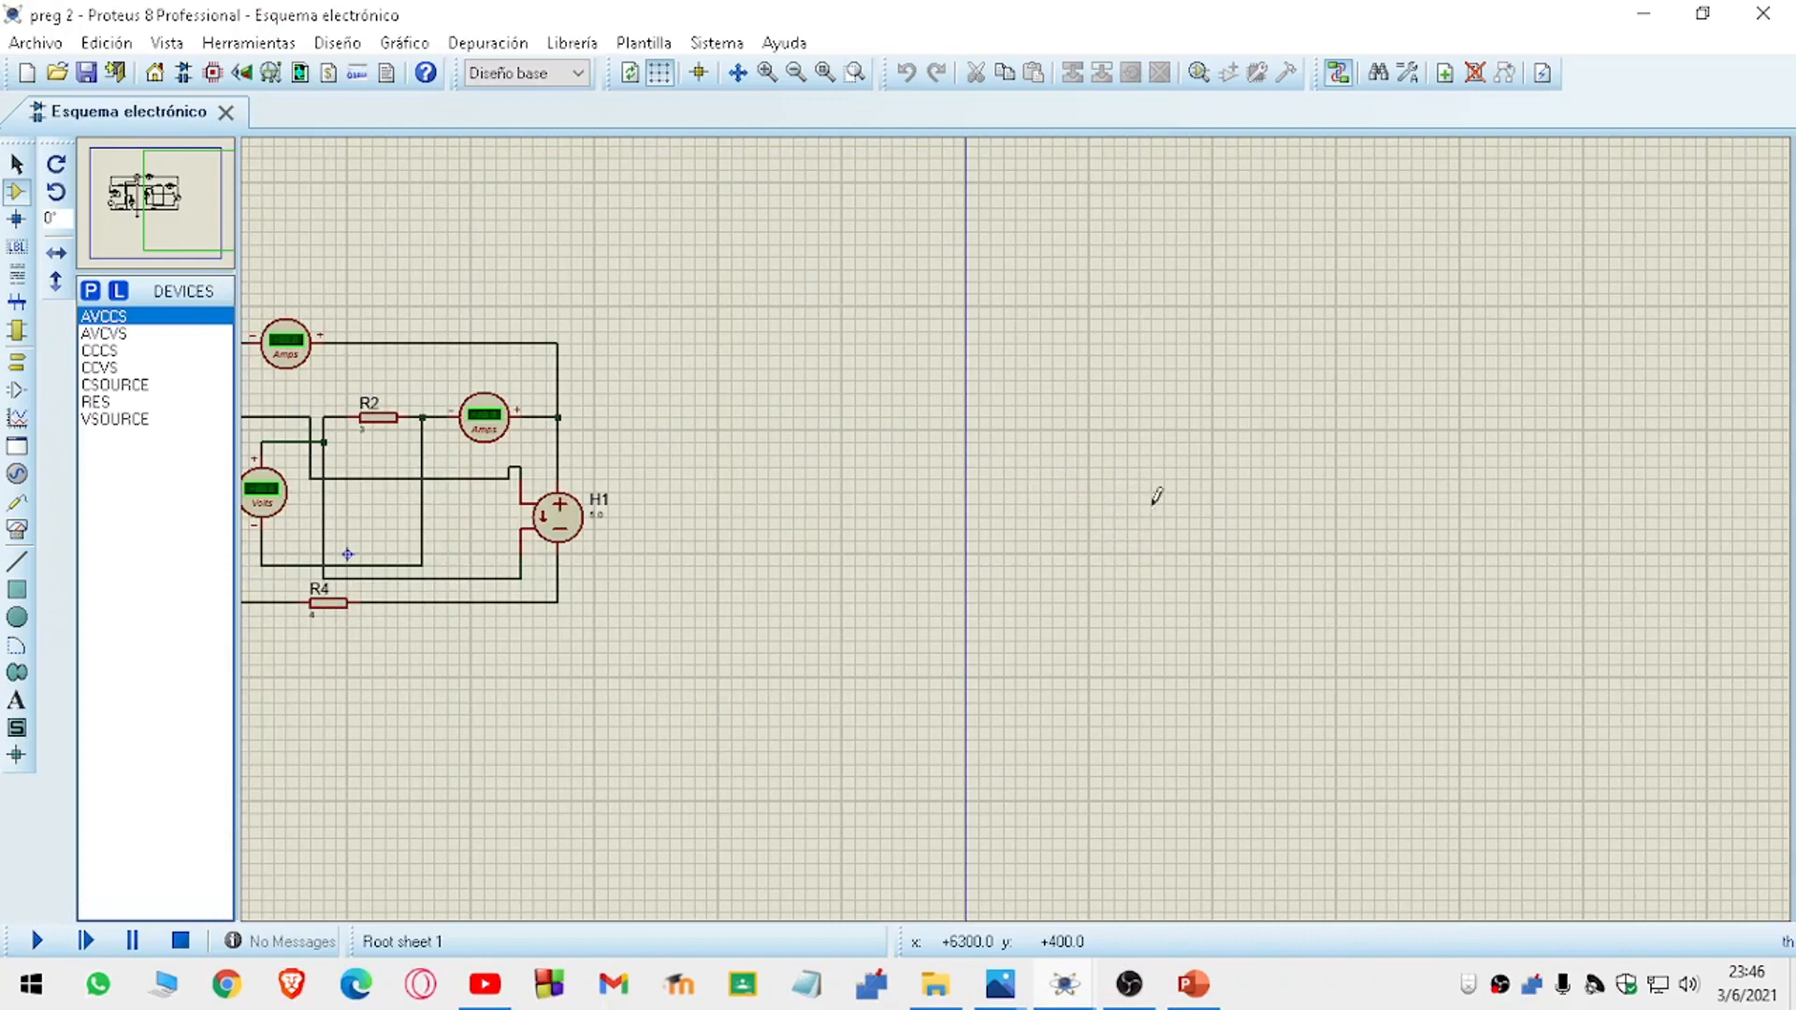
scroll(1017, 510, "down", 3)
scroll(925, 503, "up", 3)
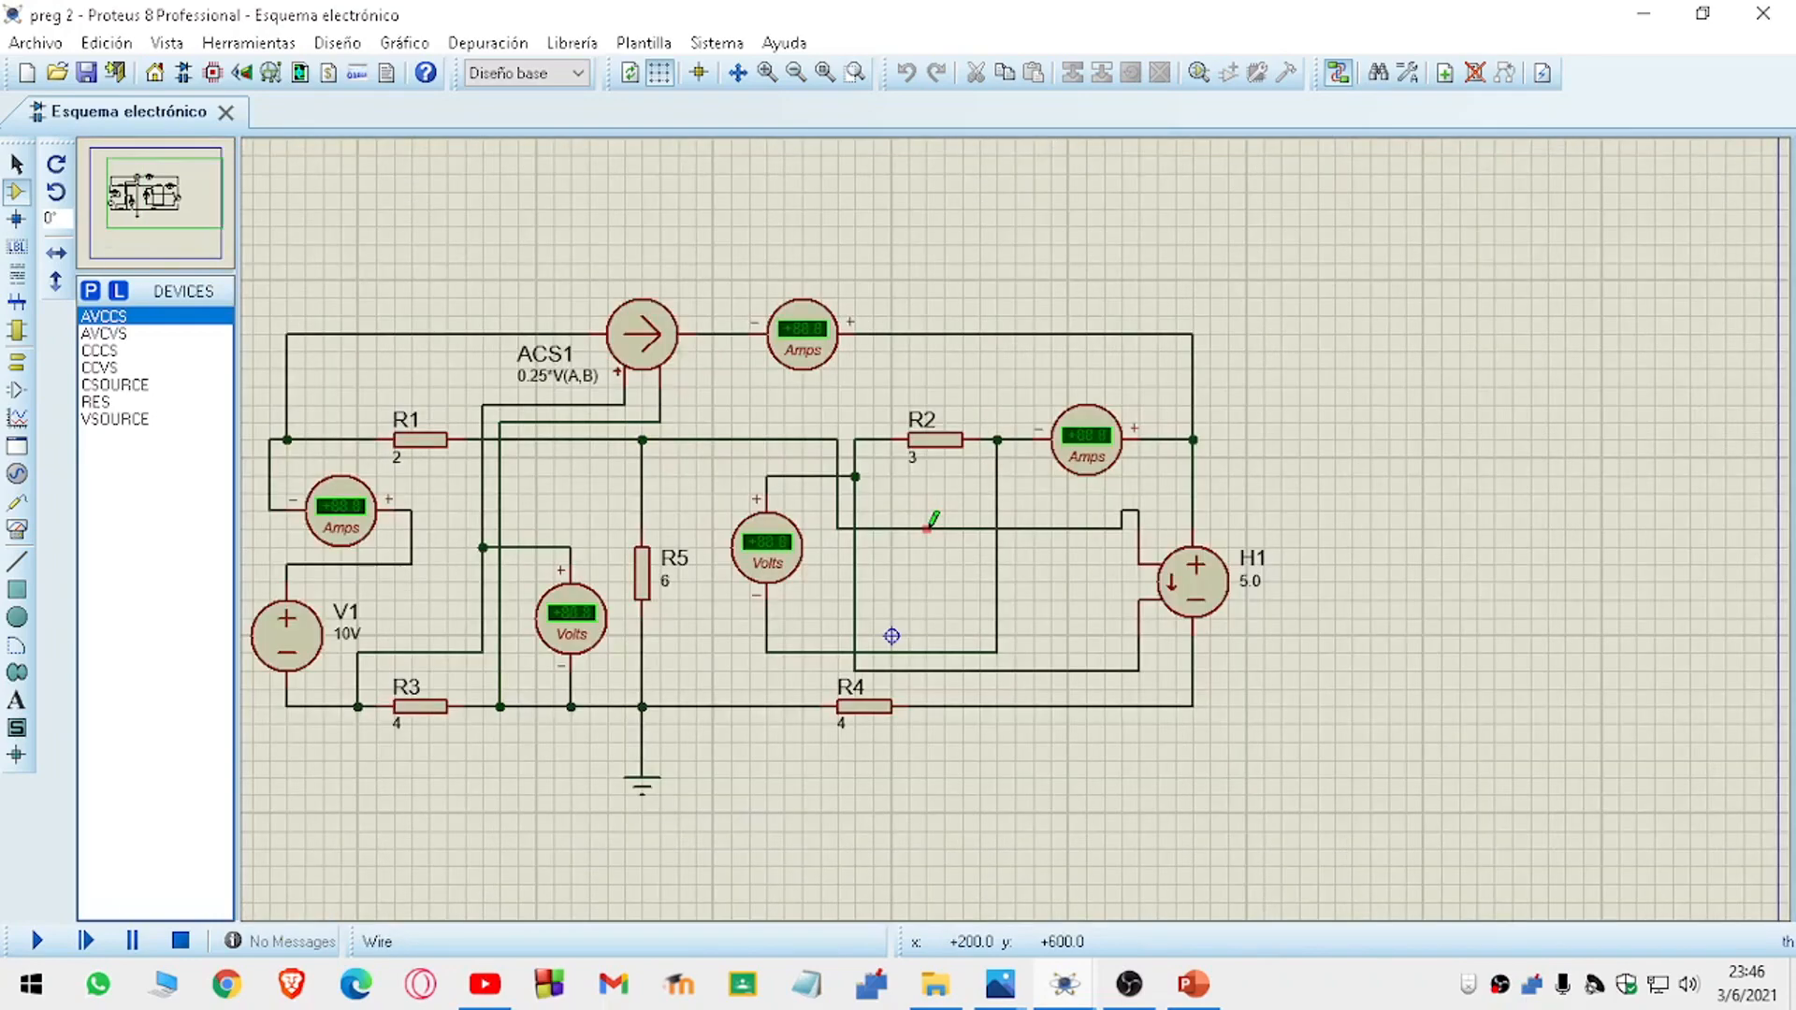
Check the direction of current i in ejemplo 1.png and trace how the control terminals of H1 connect in series with R2.
mouse_move(1000, 982)
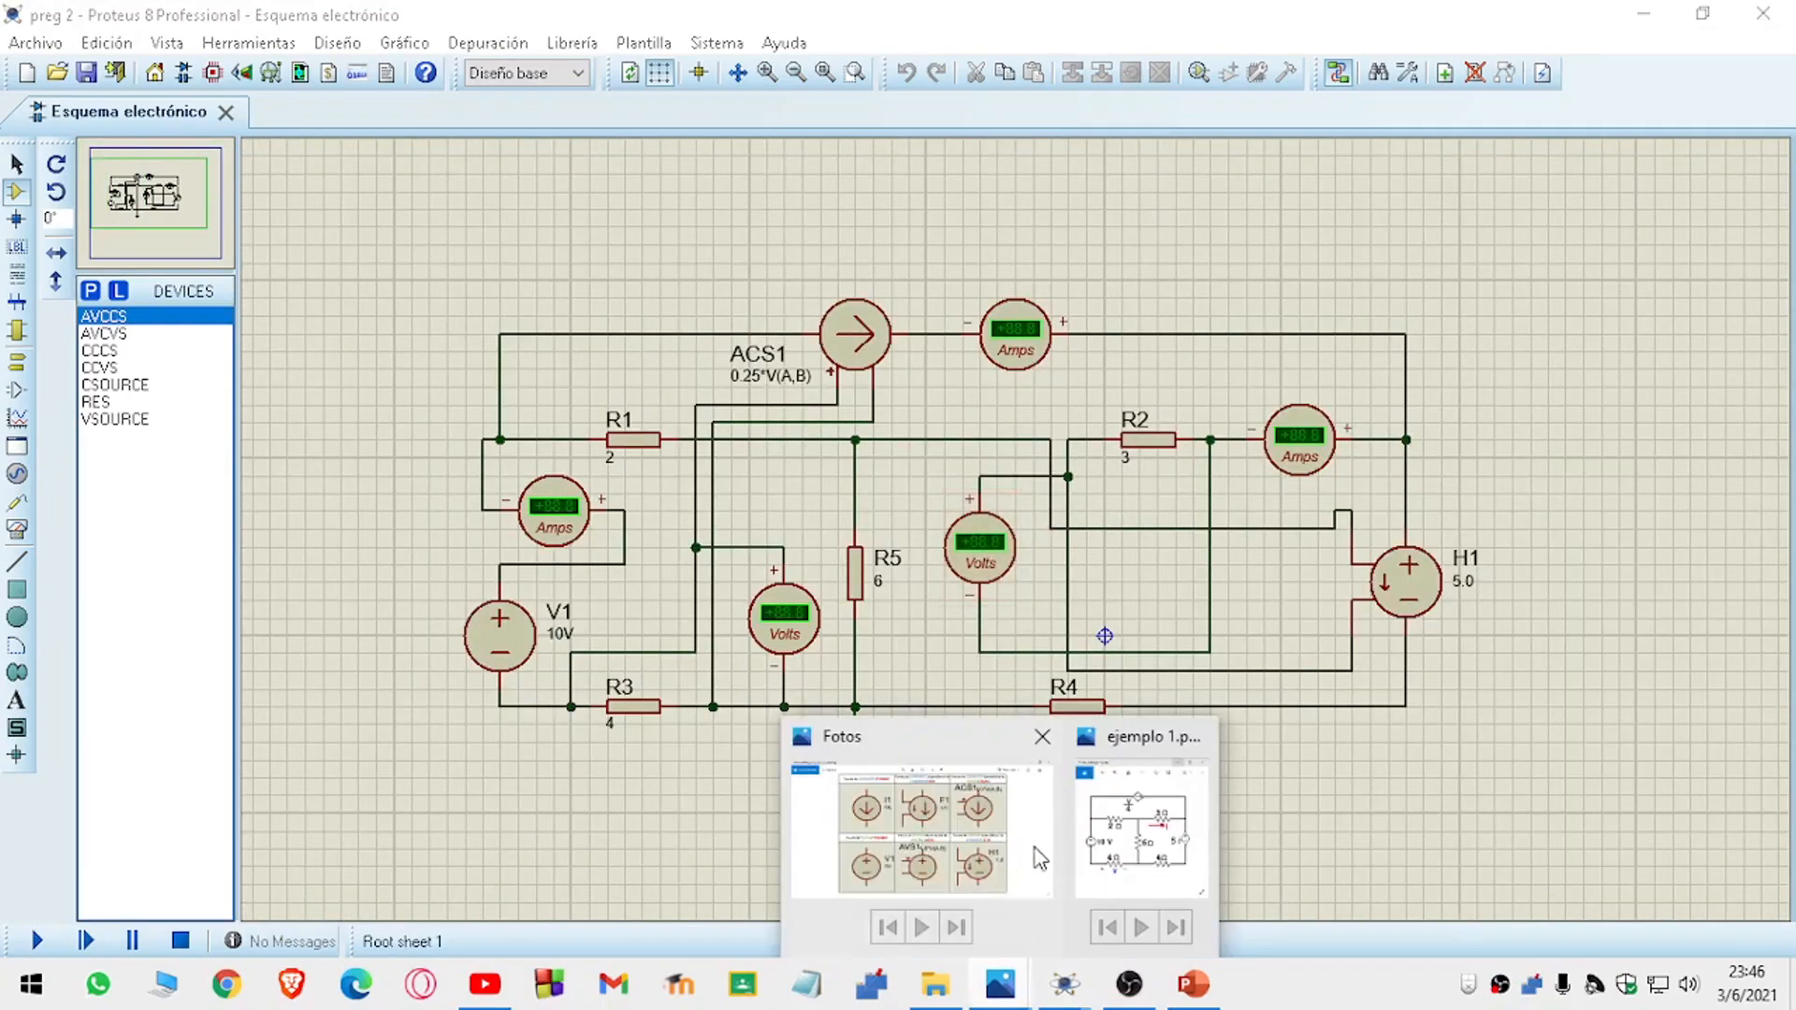
left_click(1141, 828)
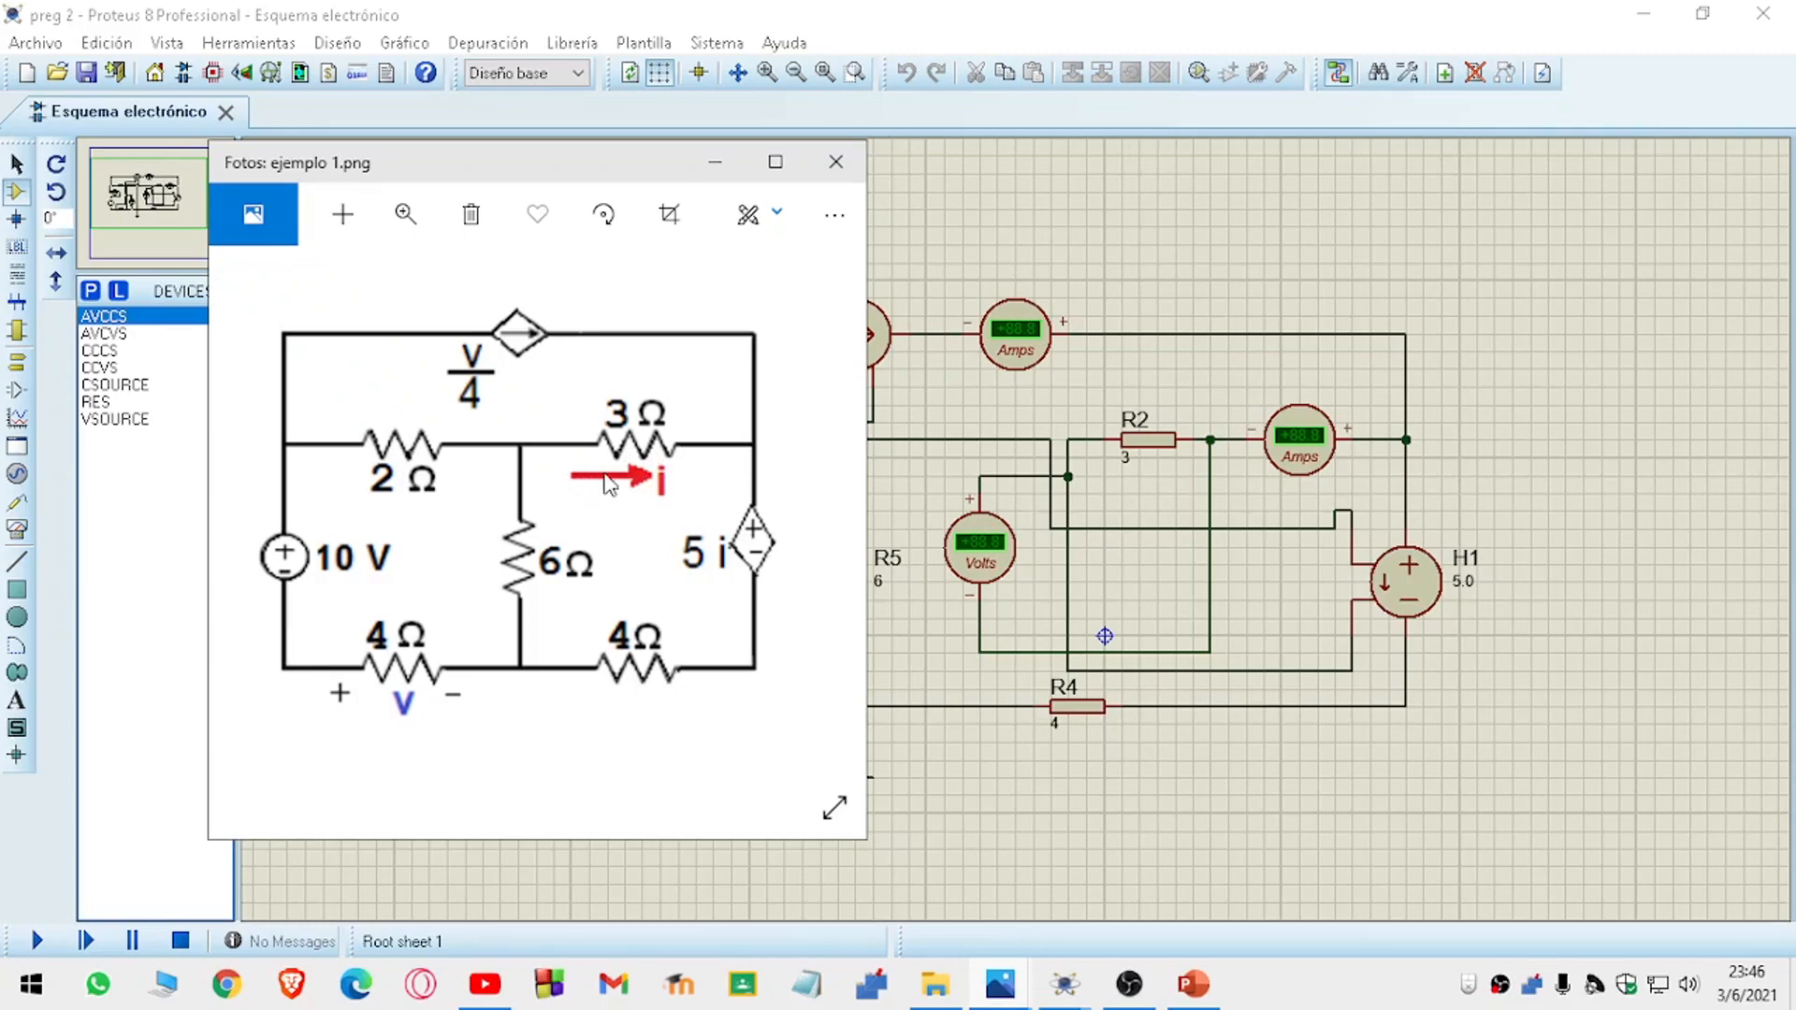
left_click(714, 162)
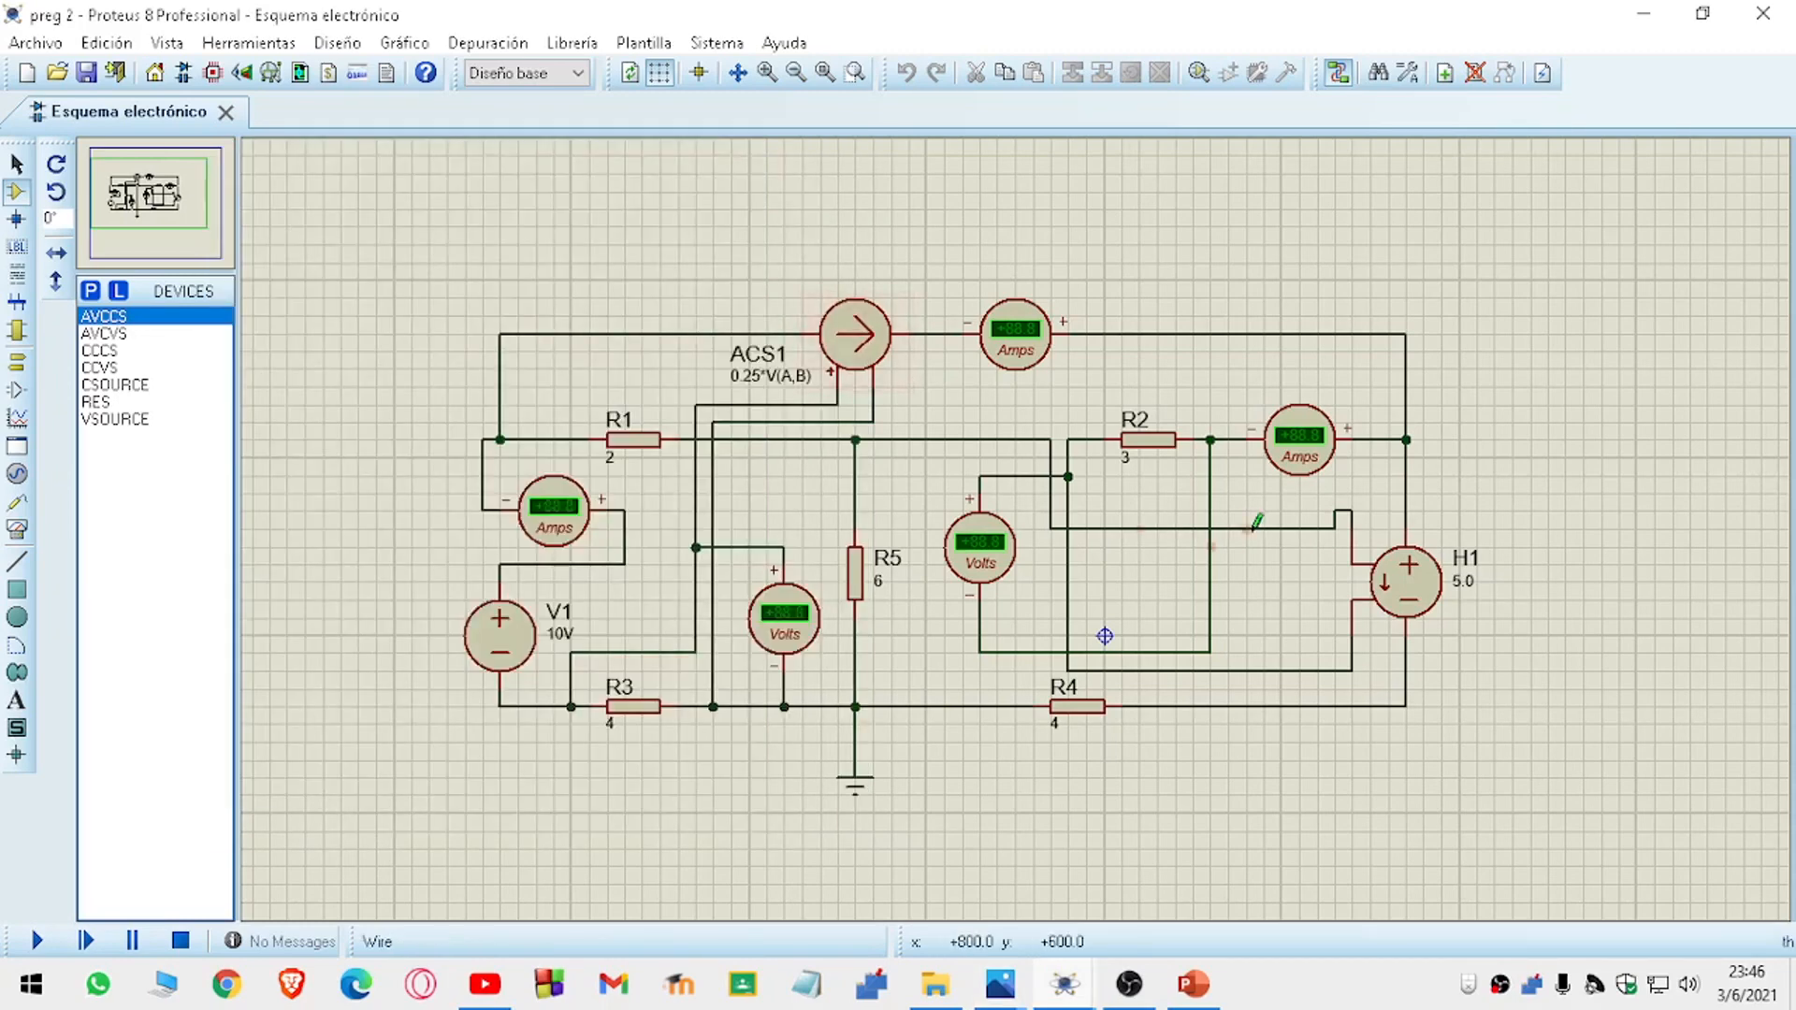
scroll(1256, 522, "up", 2)
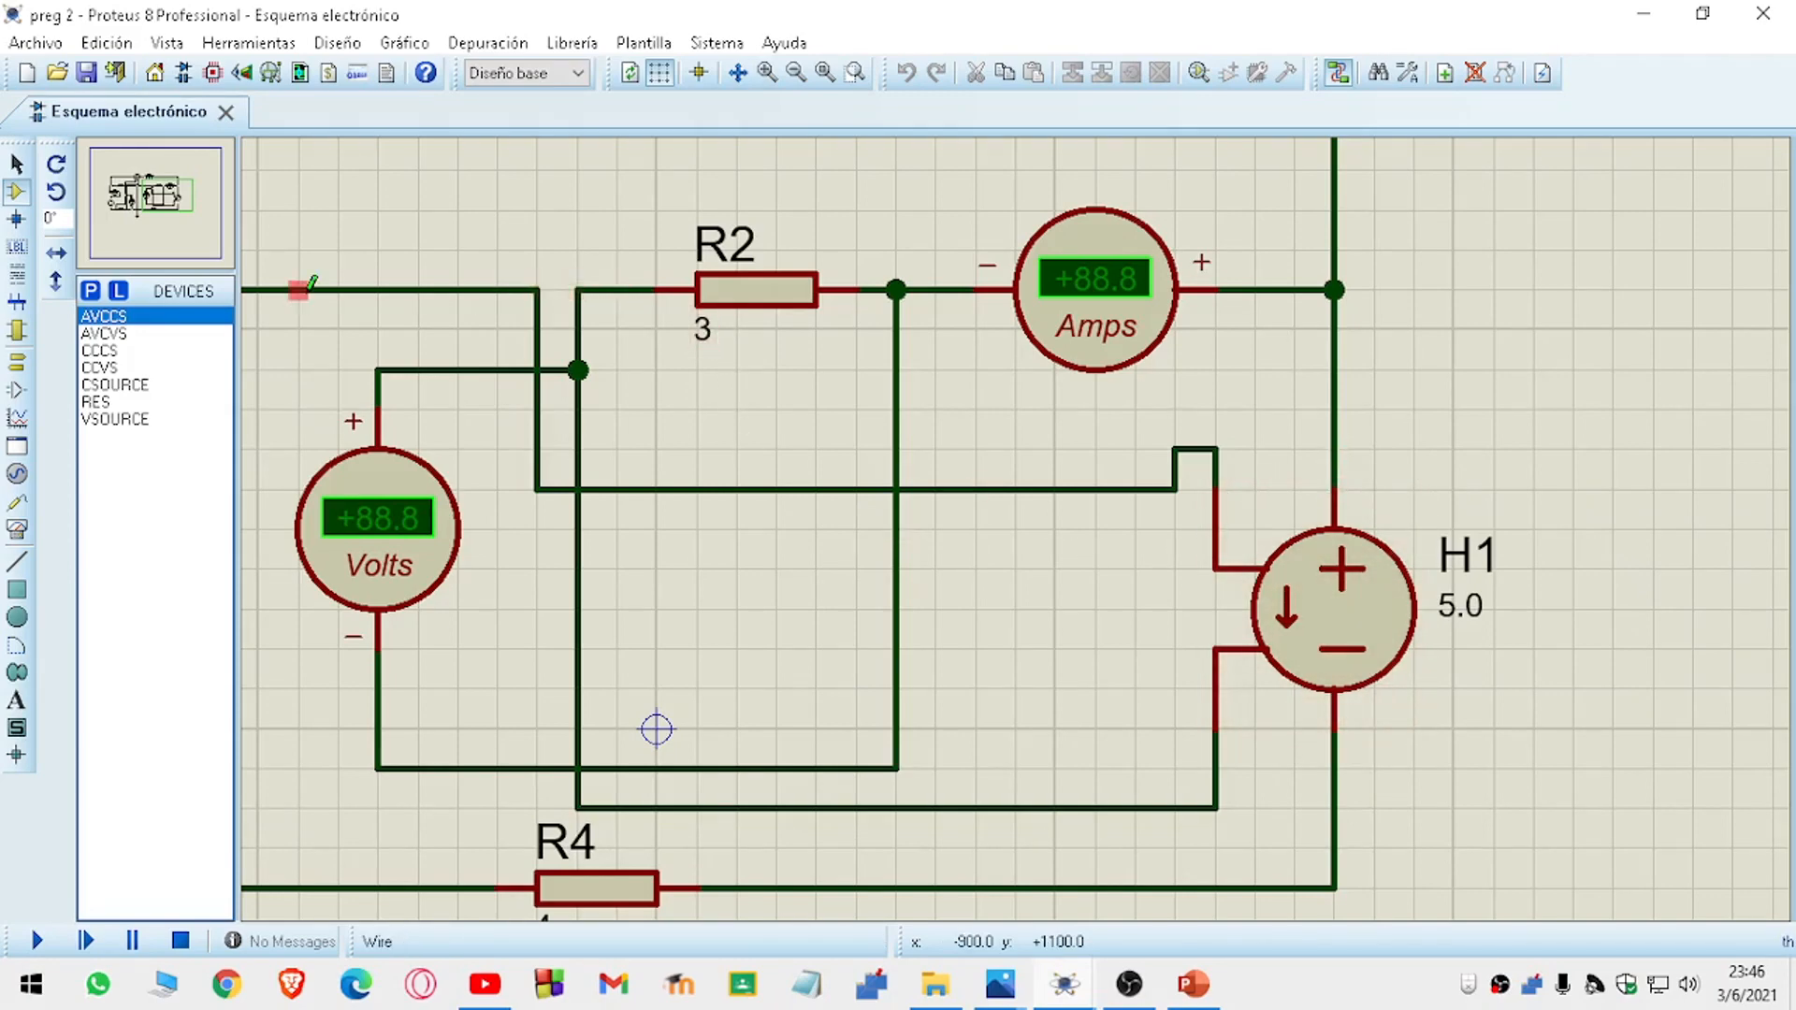
scroll(308, 284, "down", 1)
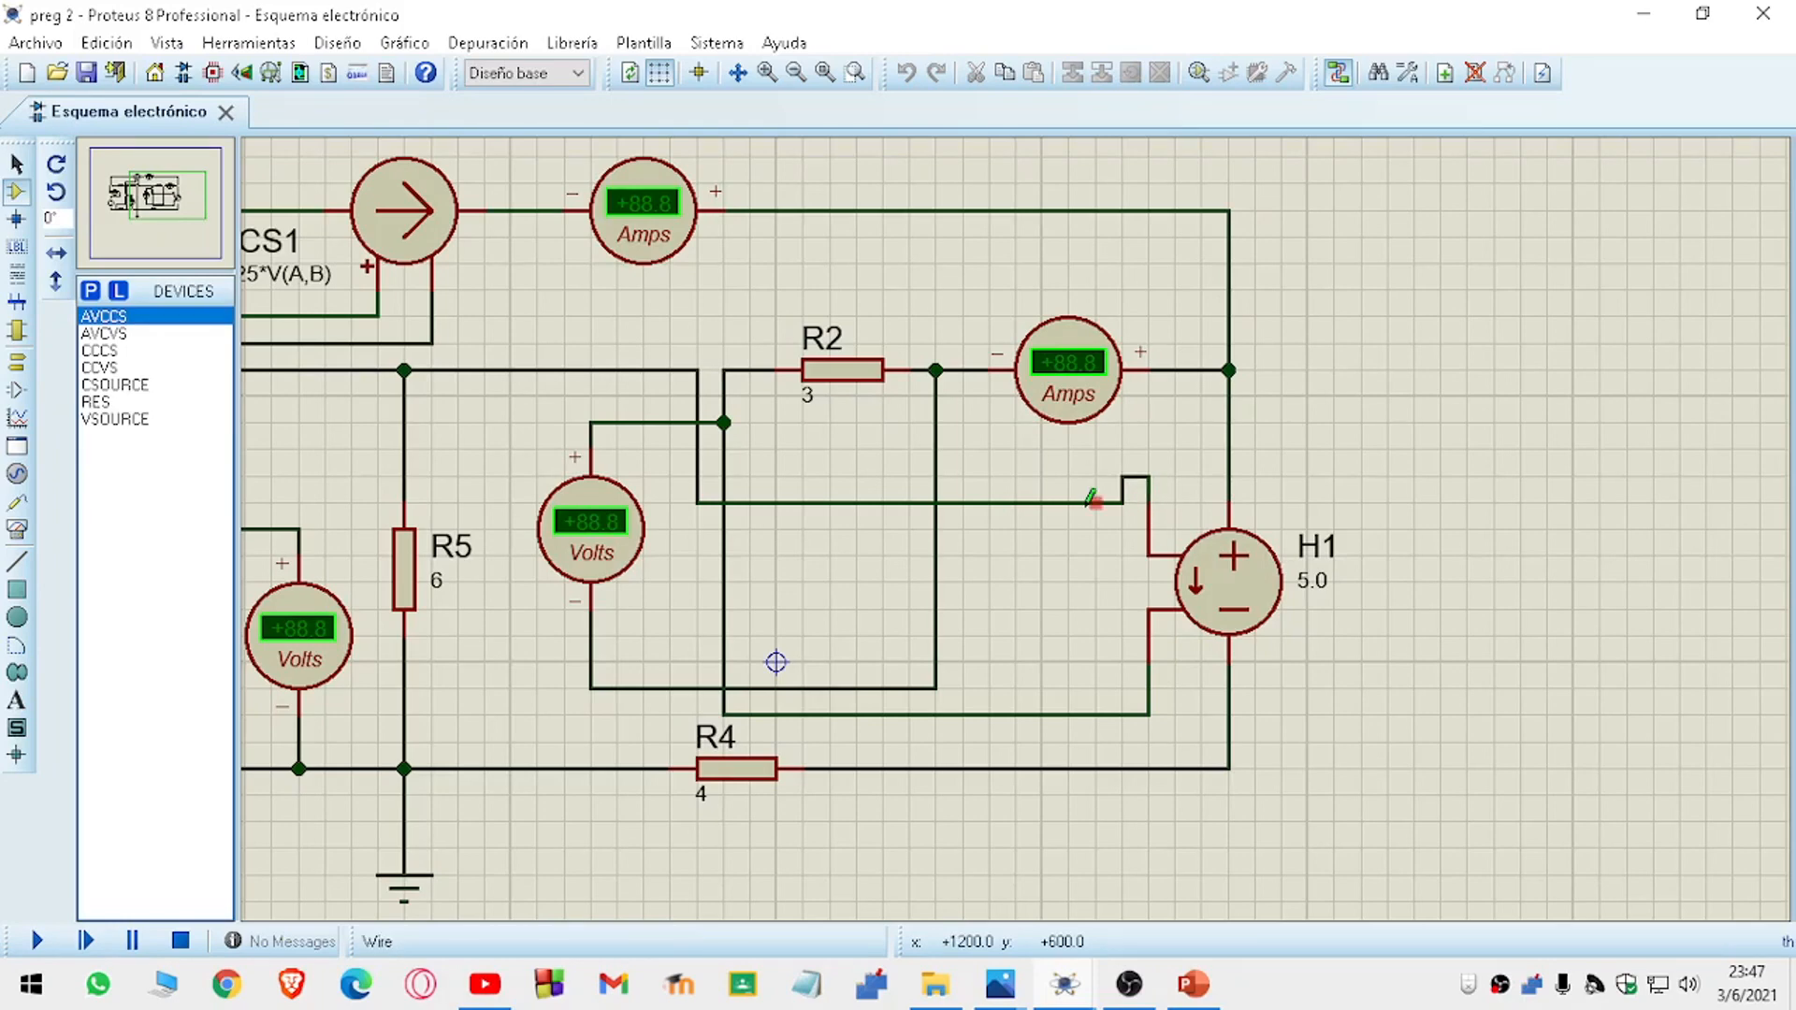
Run the simulation with the whole circuit's ammeters and voltmeters readable, check their readings, and stop it.
scroll(1247, 492, "down", 2)
scroll(1054, 479, "up", 2)
scroll(1054, 479, "down", 2)
scroll(1001, 541, "up", 1)
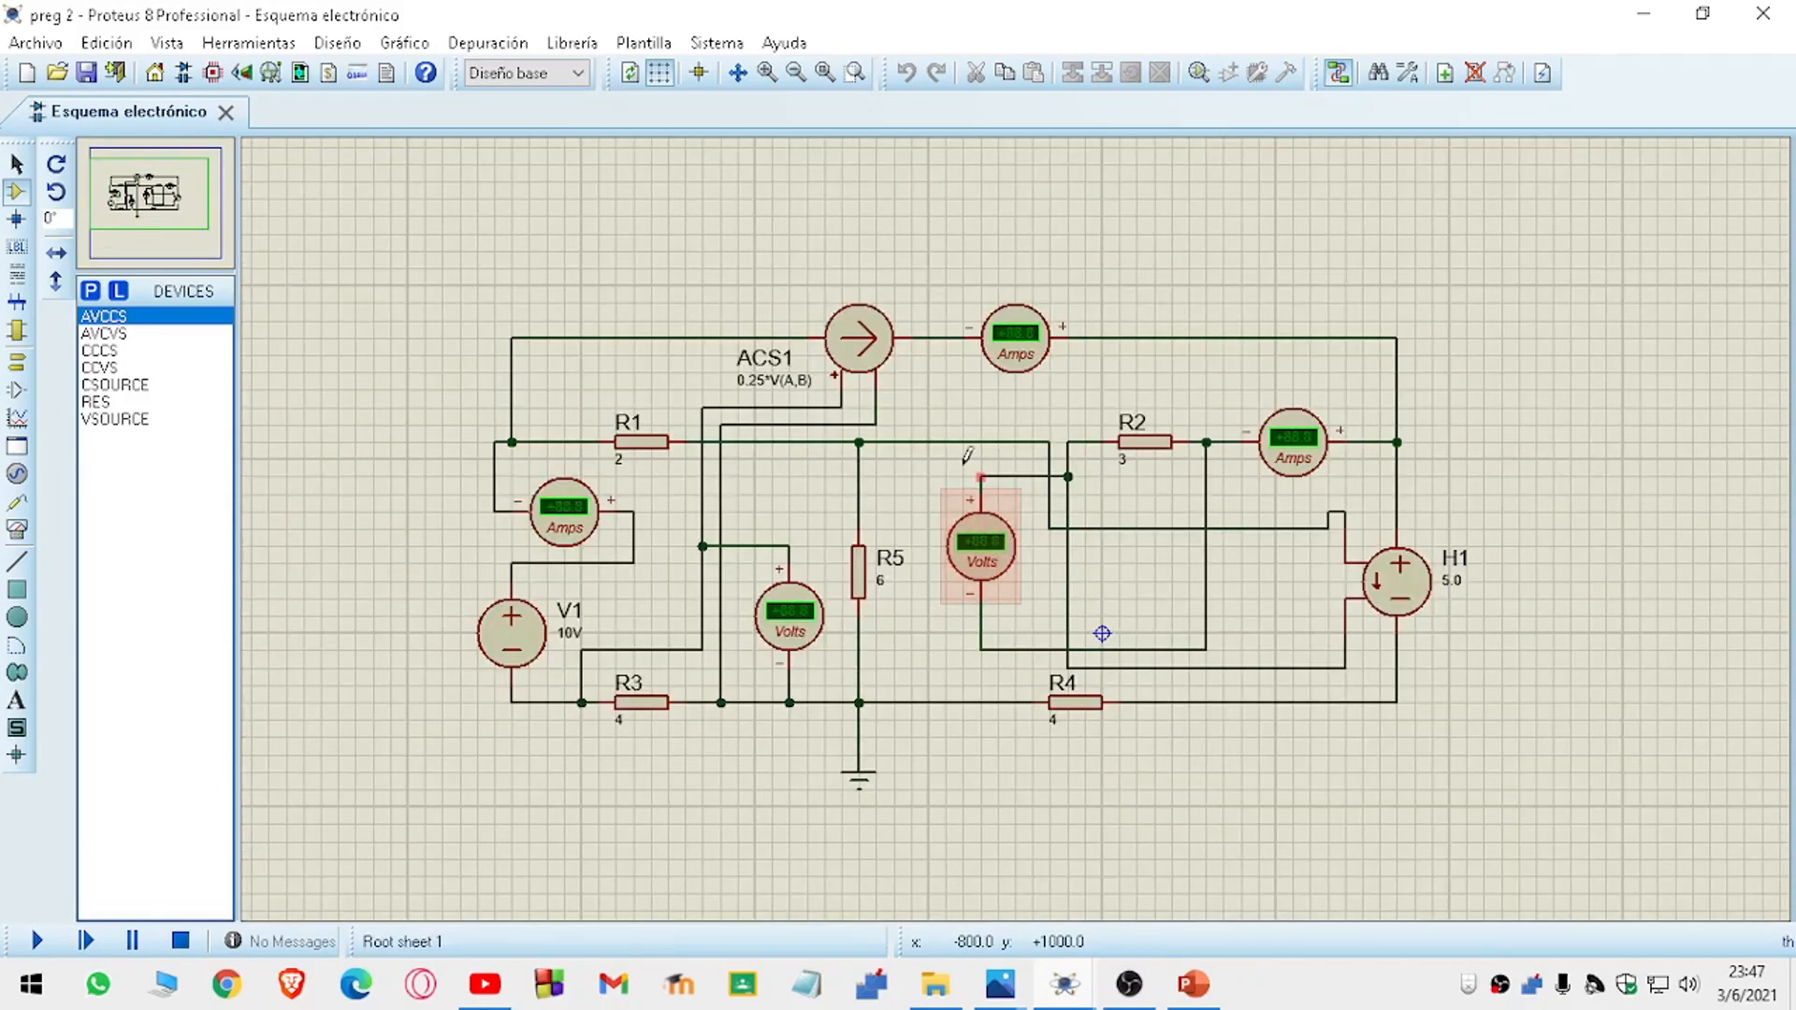
scroll(940, 501, "up", 1)
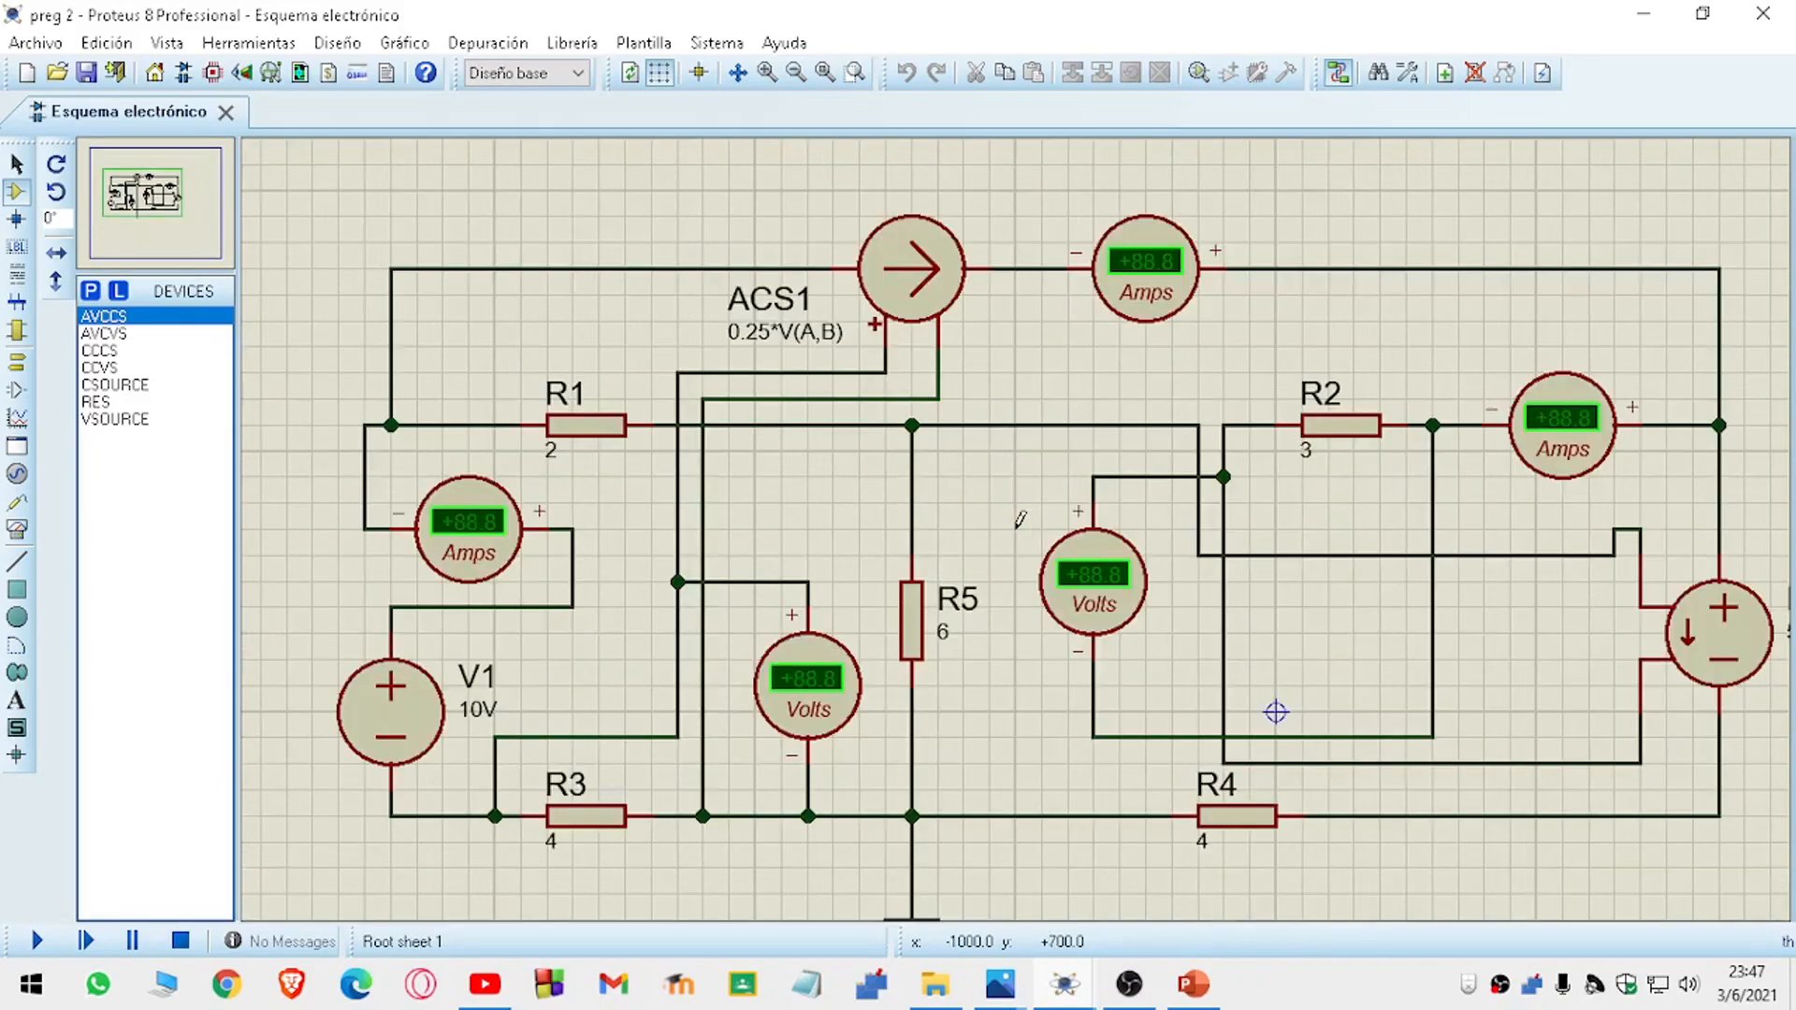
left_click(35, 943)
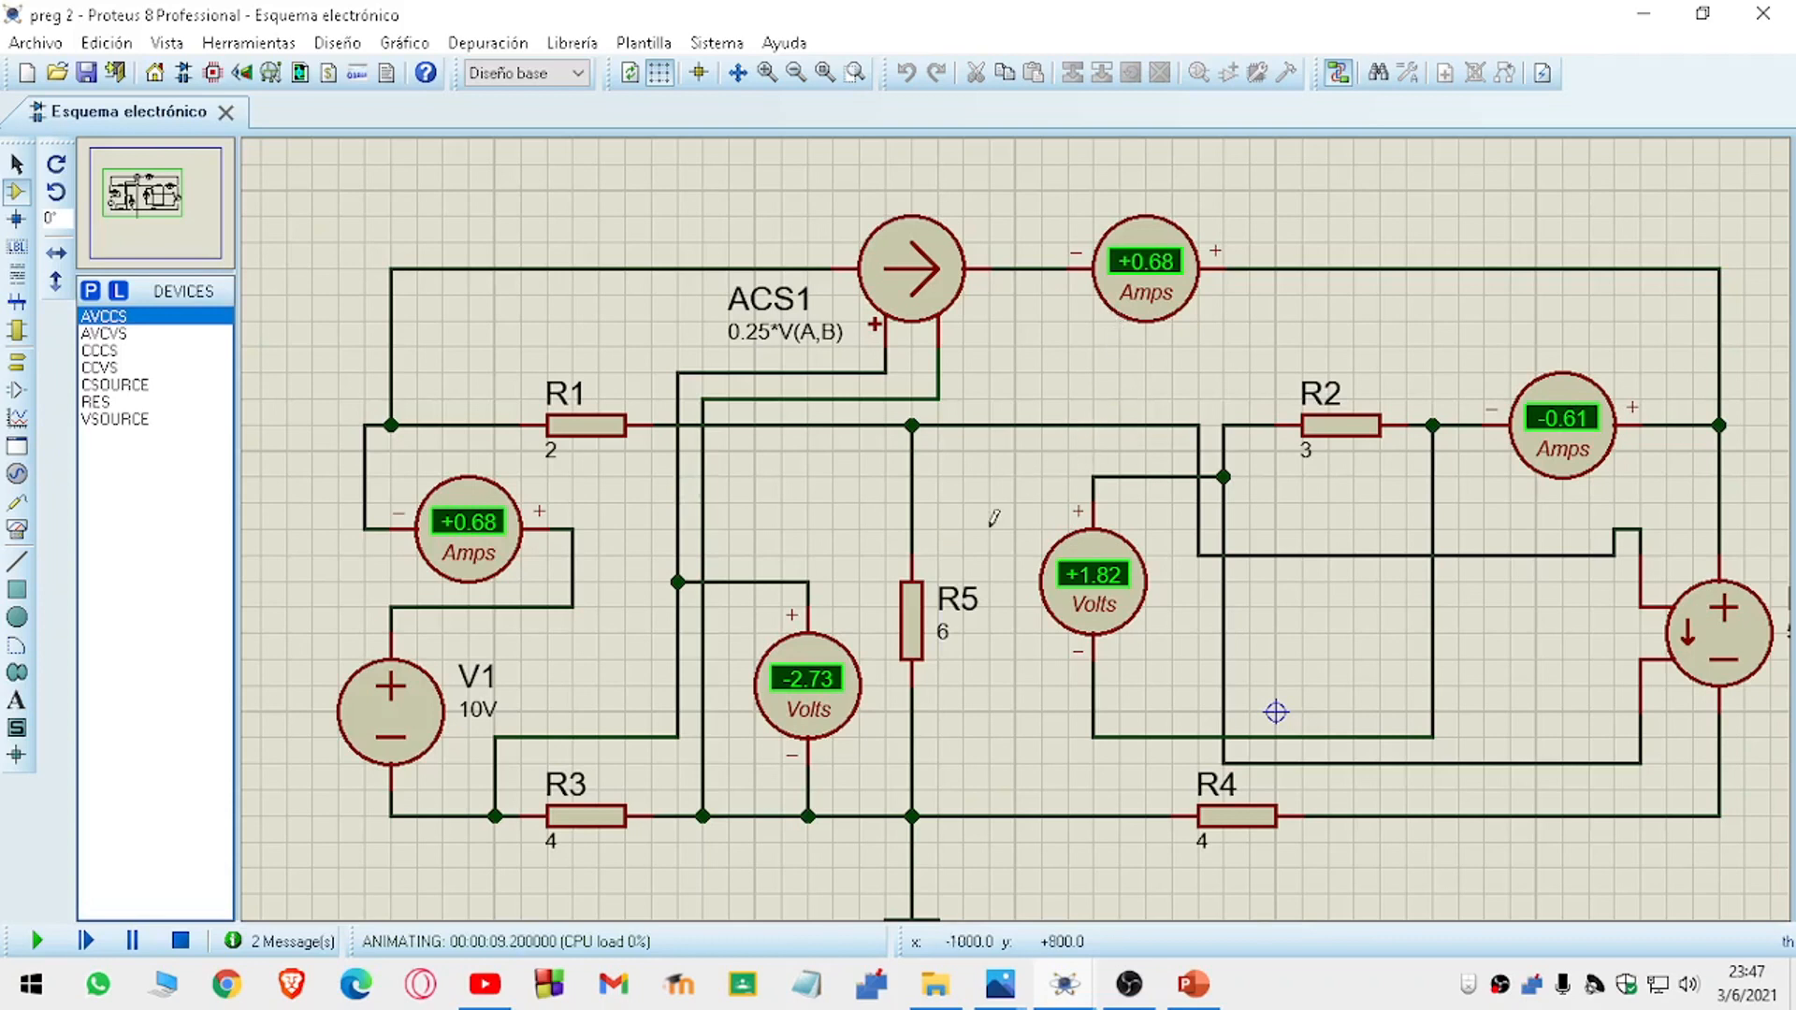
left_click(182, 939)
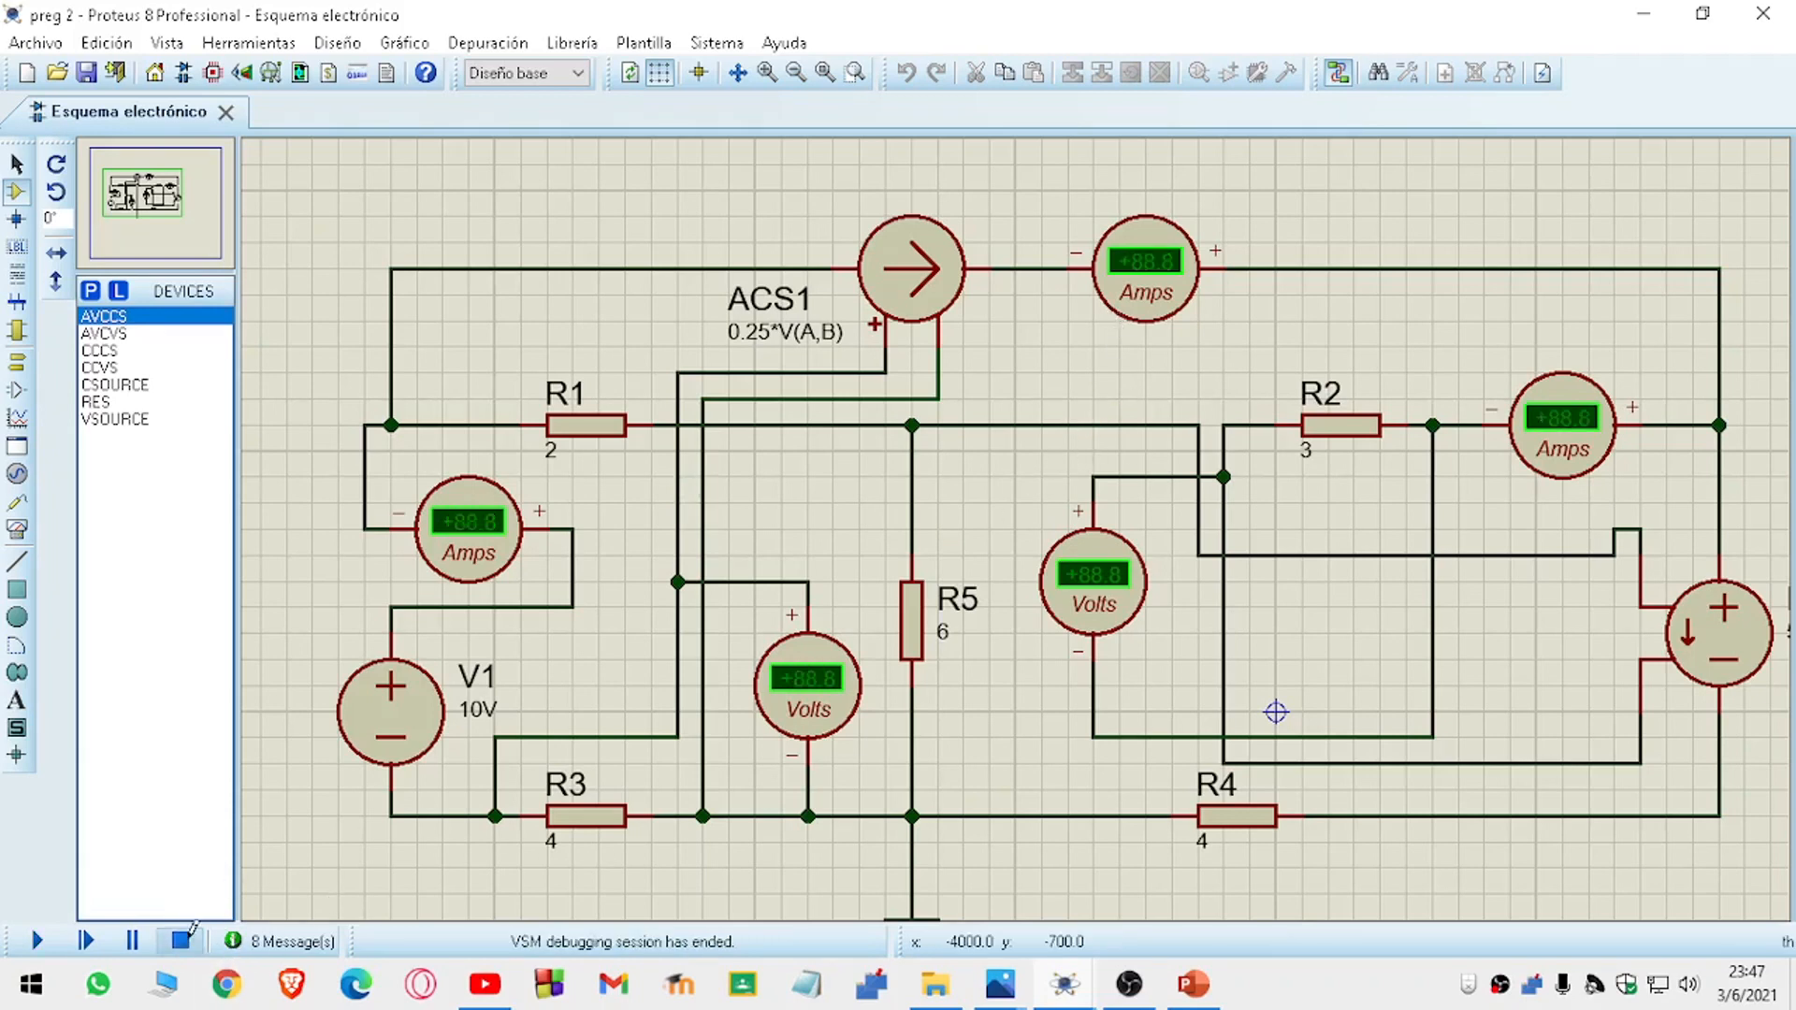
Show the ejemplo 2.png circuit at full size, examine its sources and resistors, and restore the smaller image window over the schematic.
mouse_move(1000, 984)
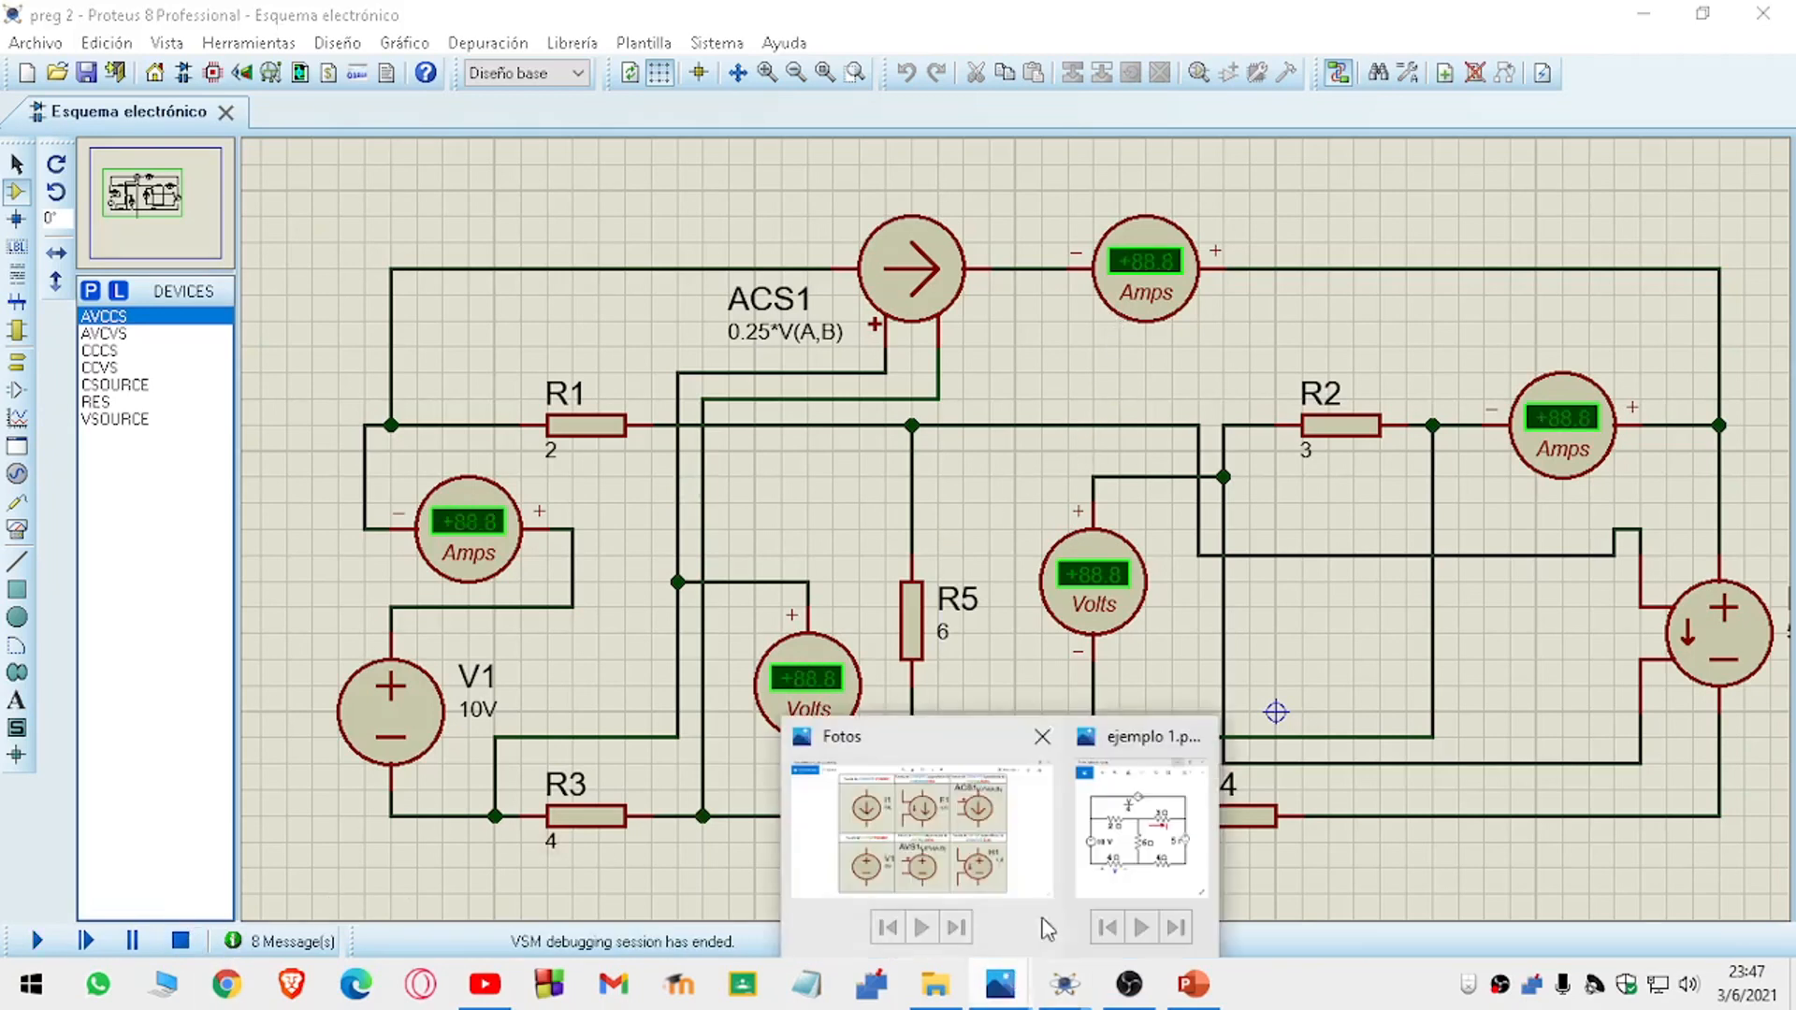
left_click(1180, 837)
key("Right")
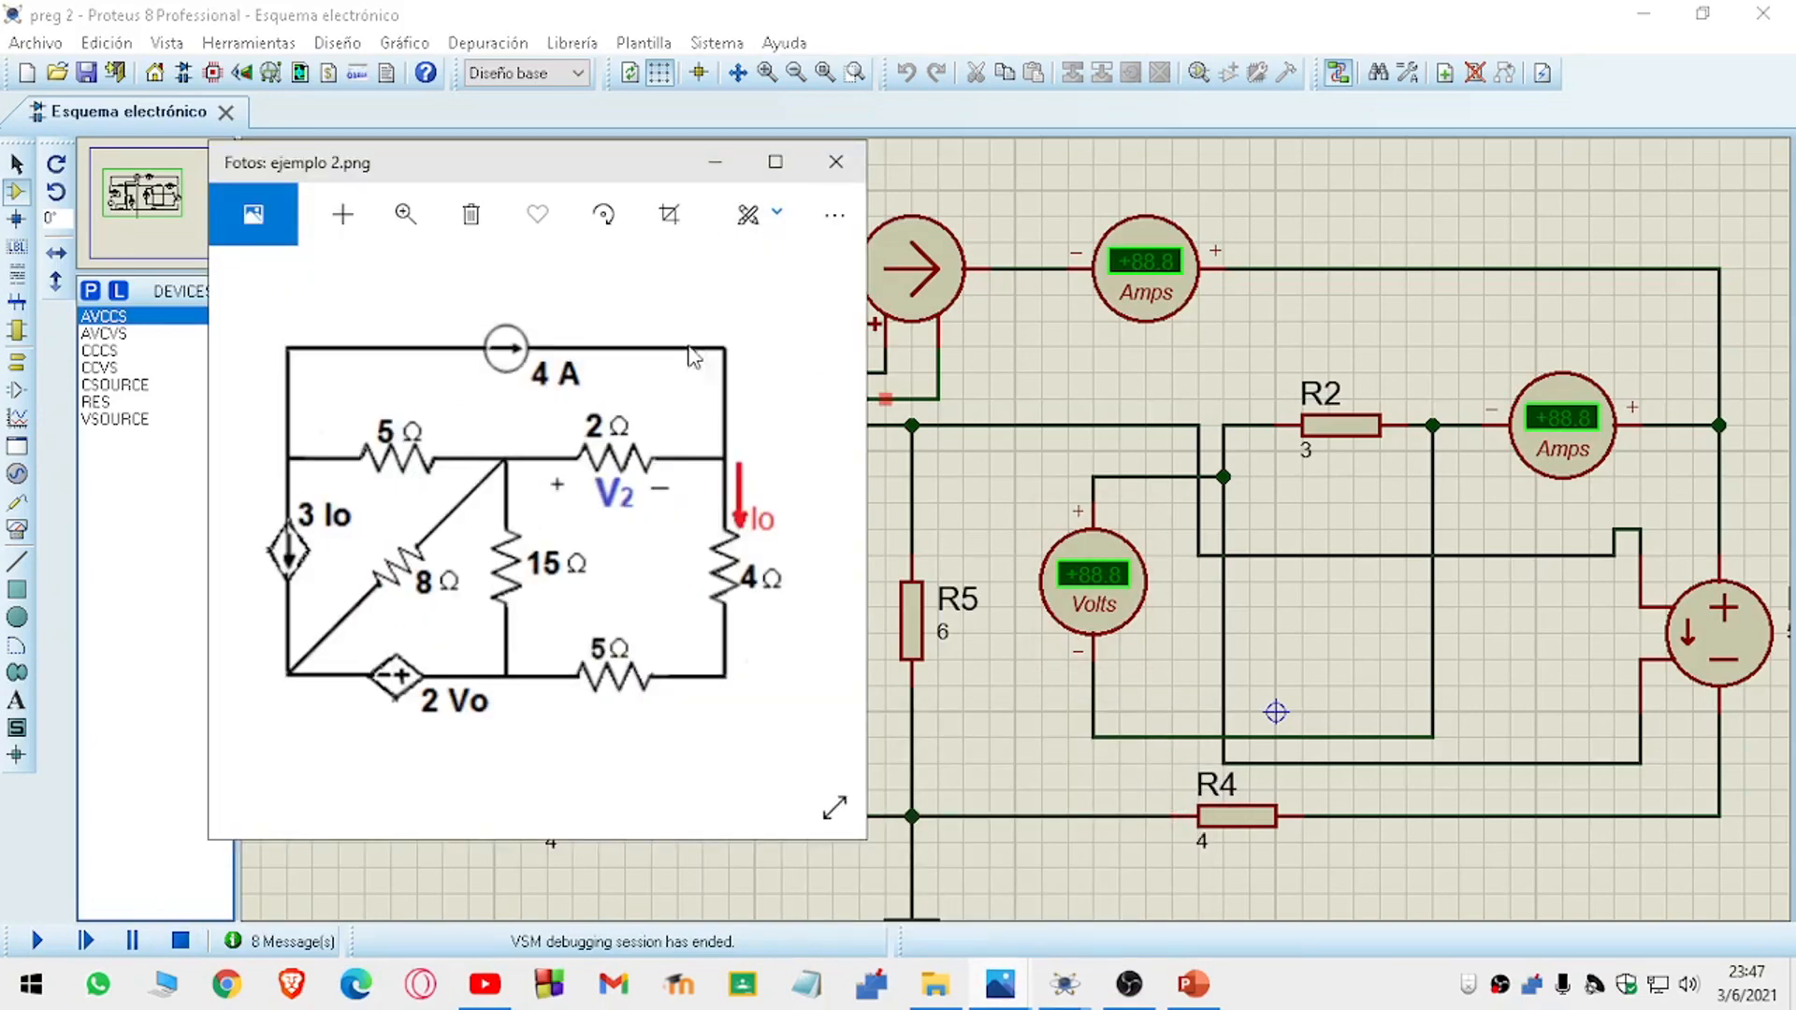
left_click(774, 164)
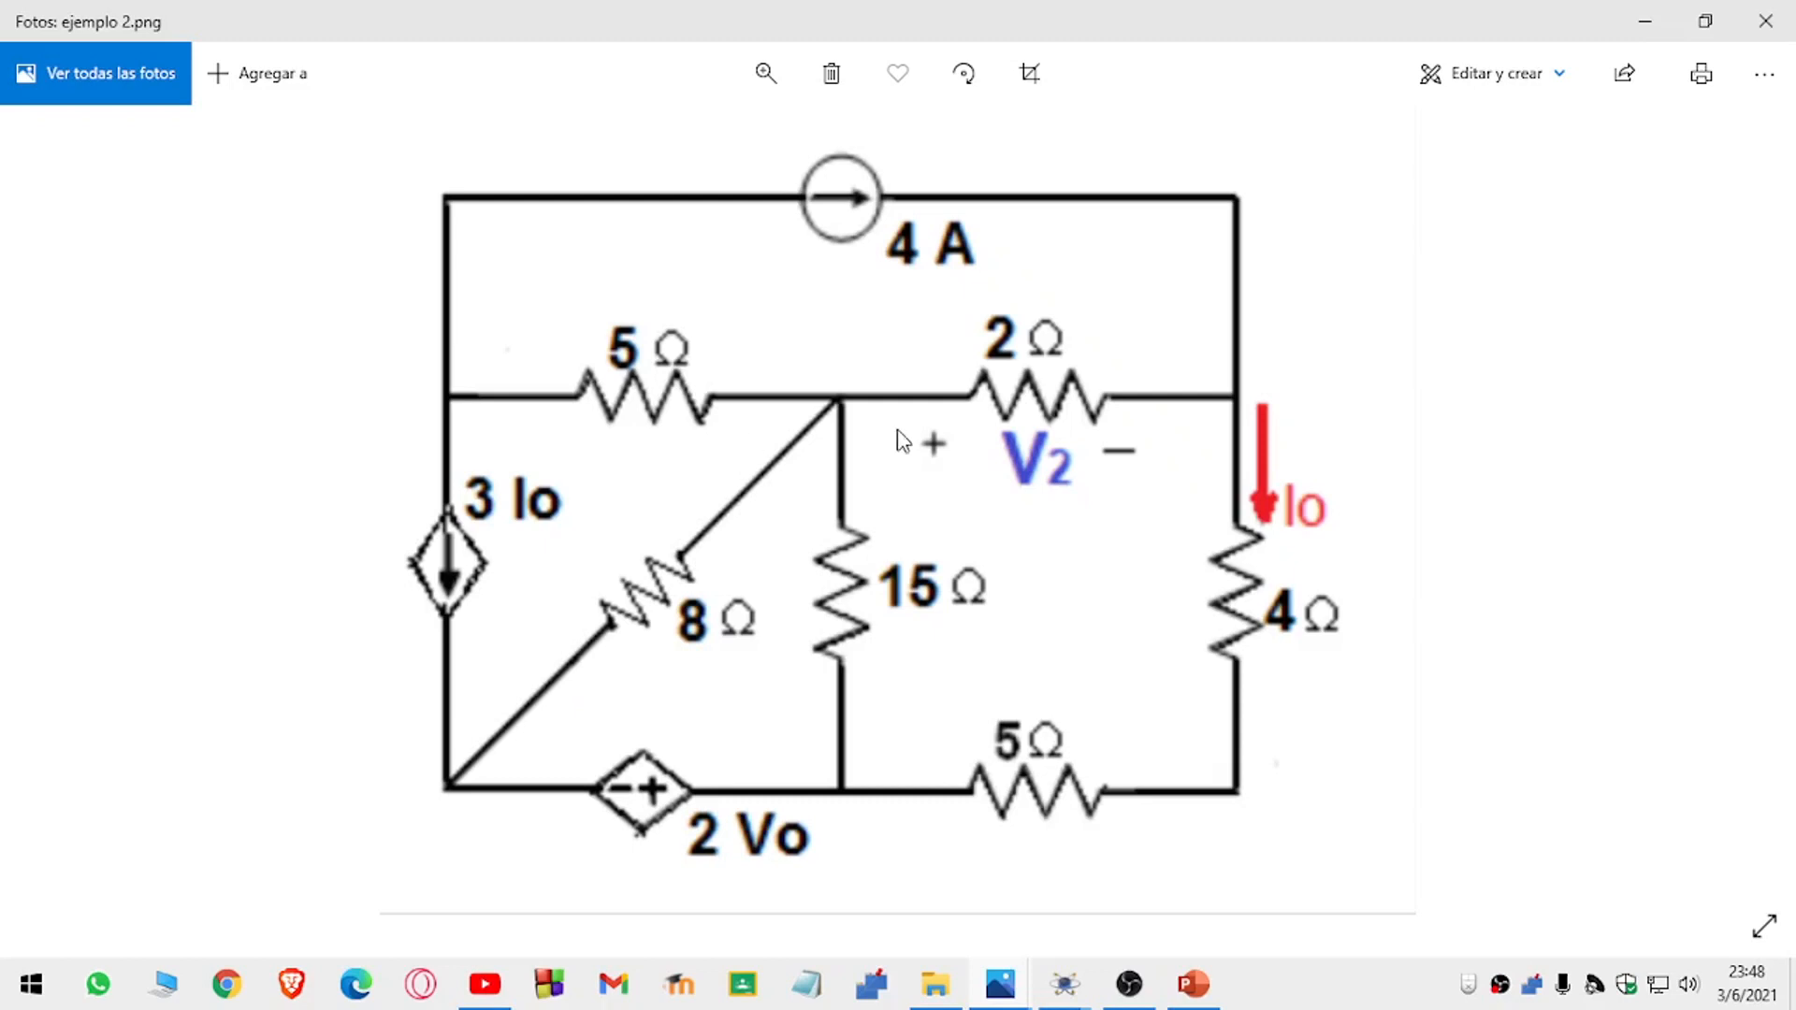
scroll(935, 451, "down", 1)
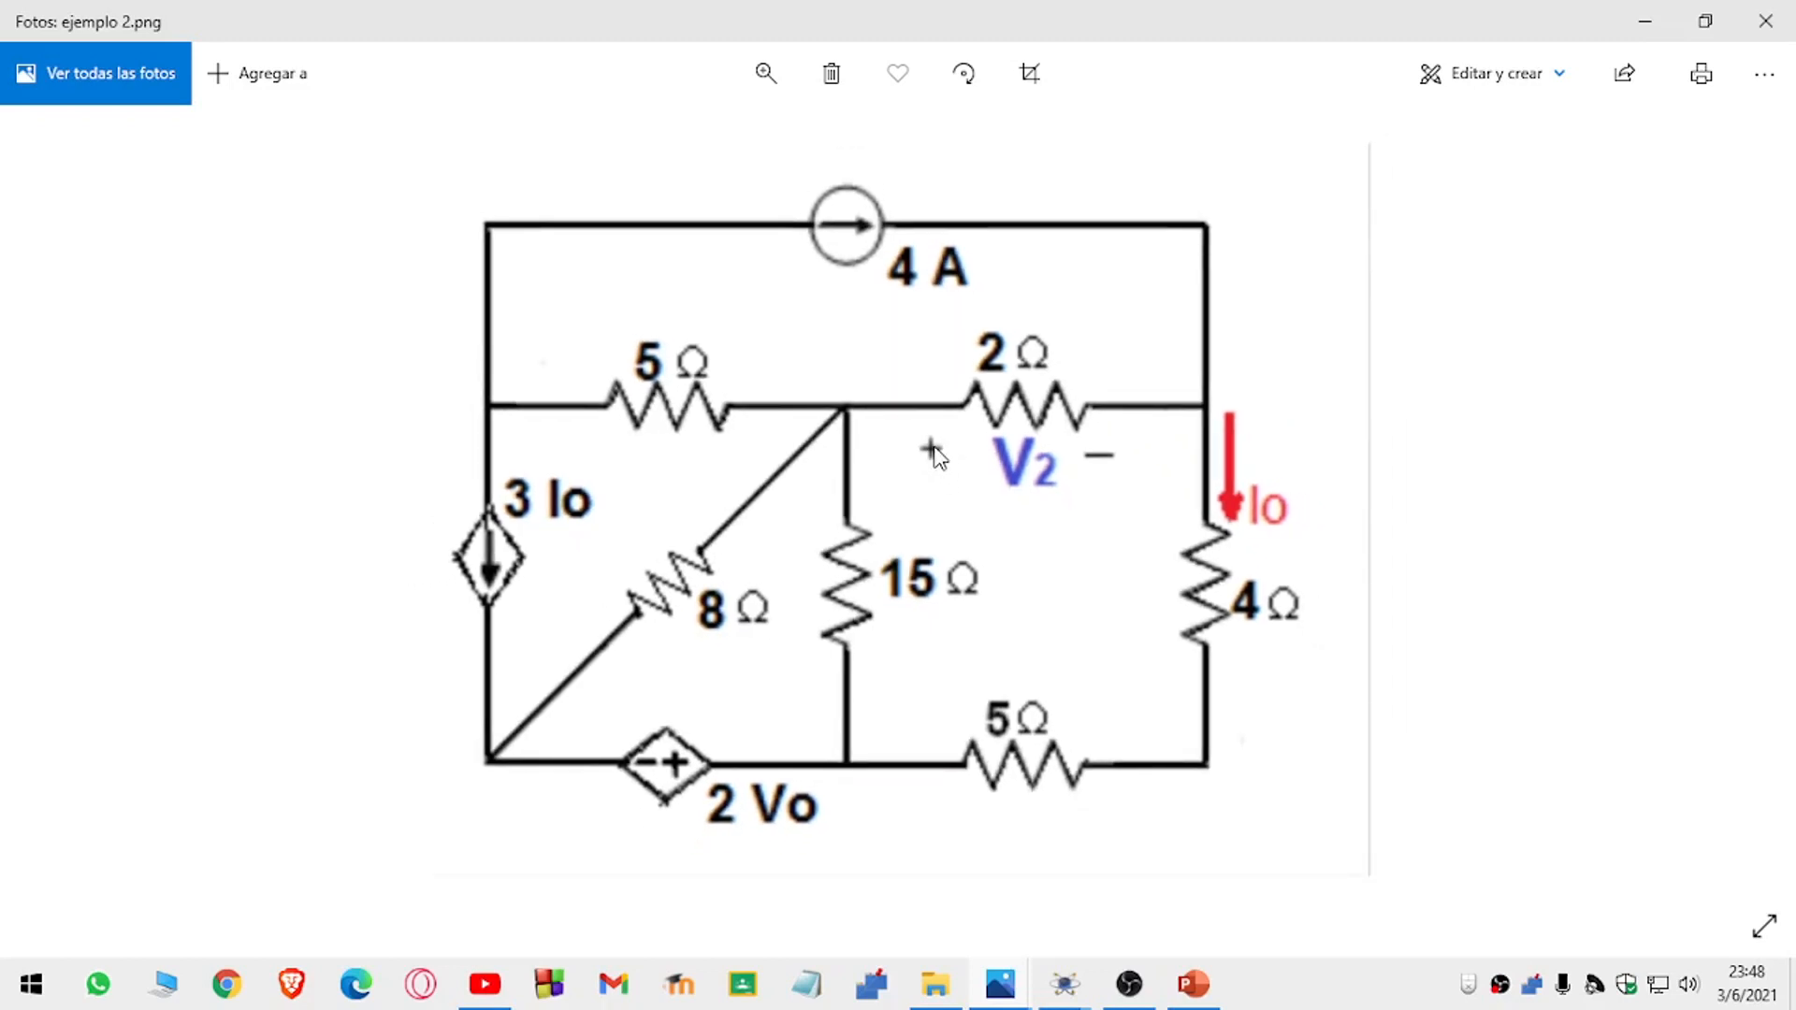
scroll(936, 455, "down", 1)
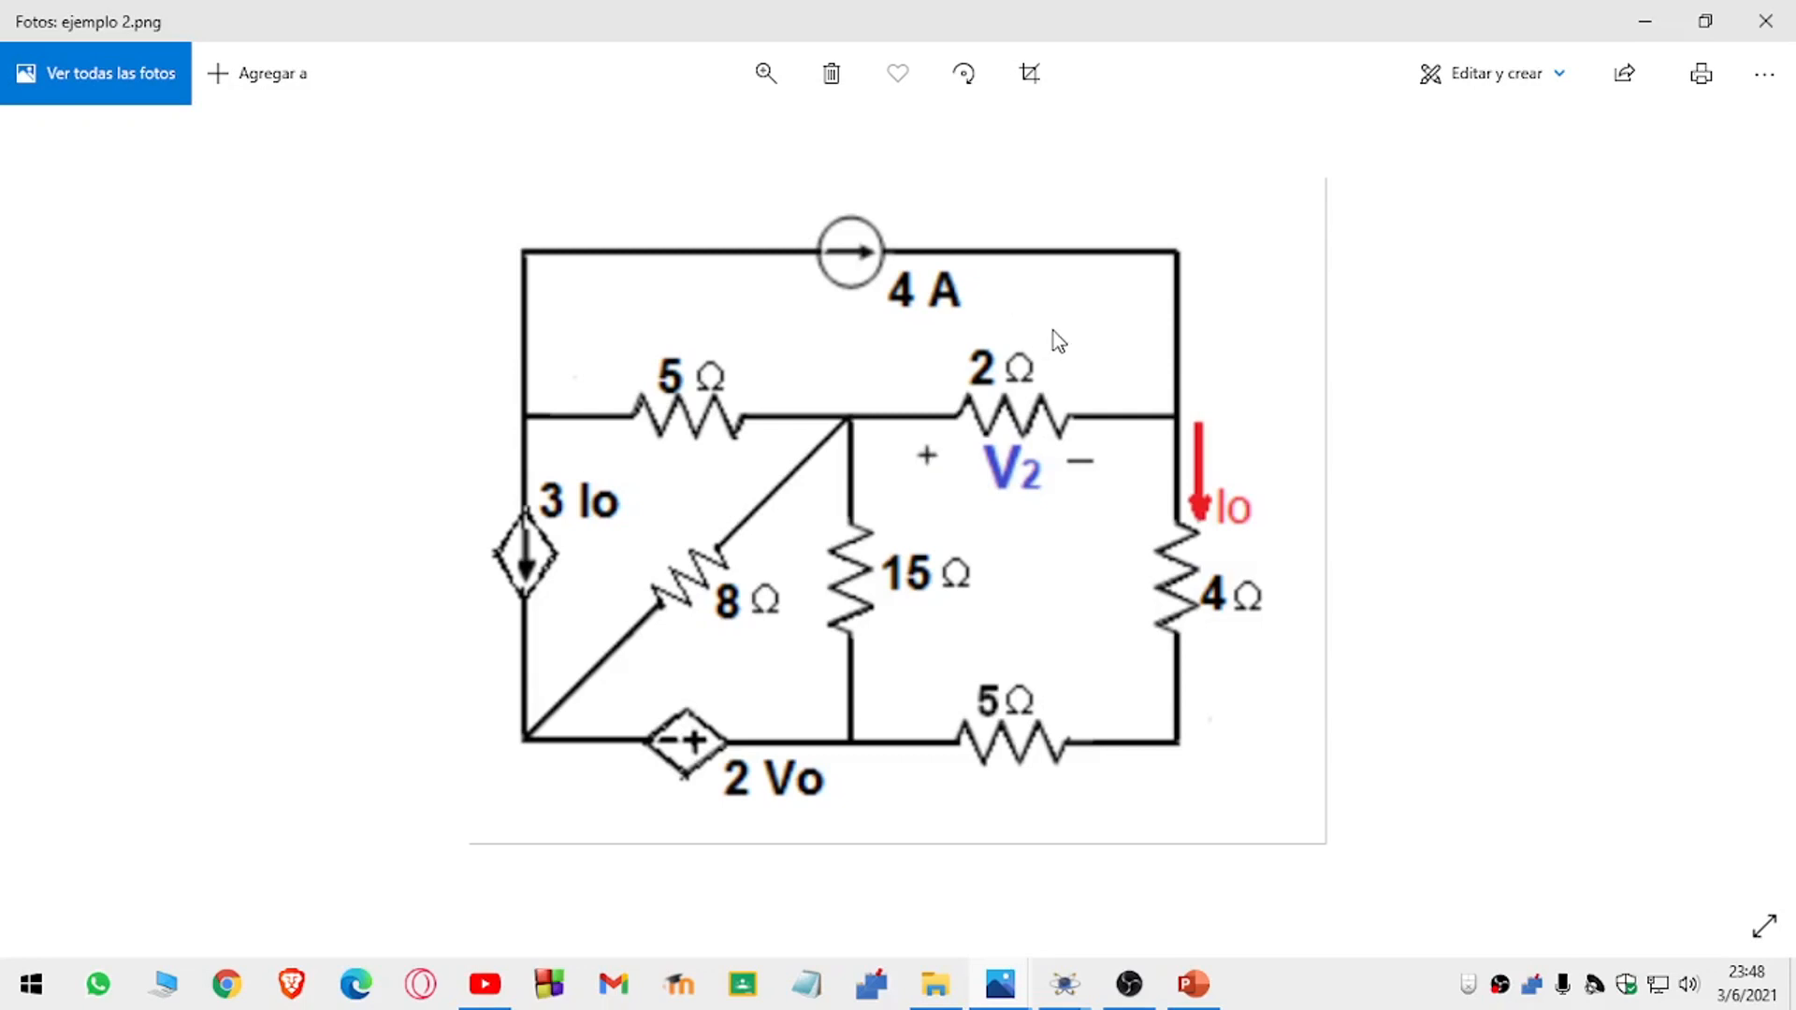
left_click(1706, 22)
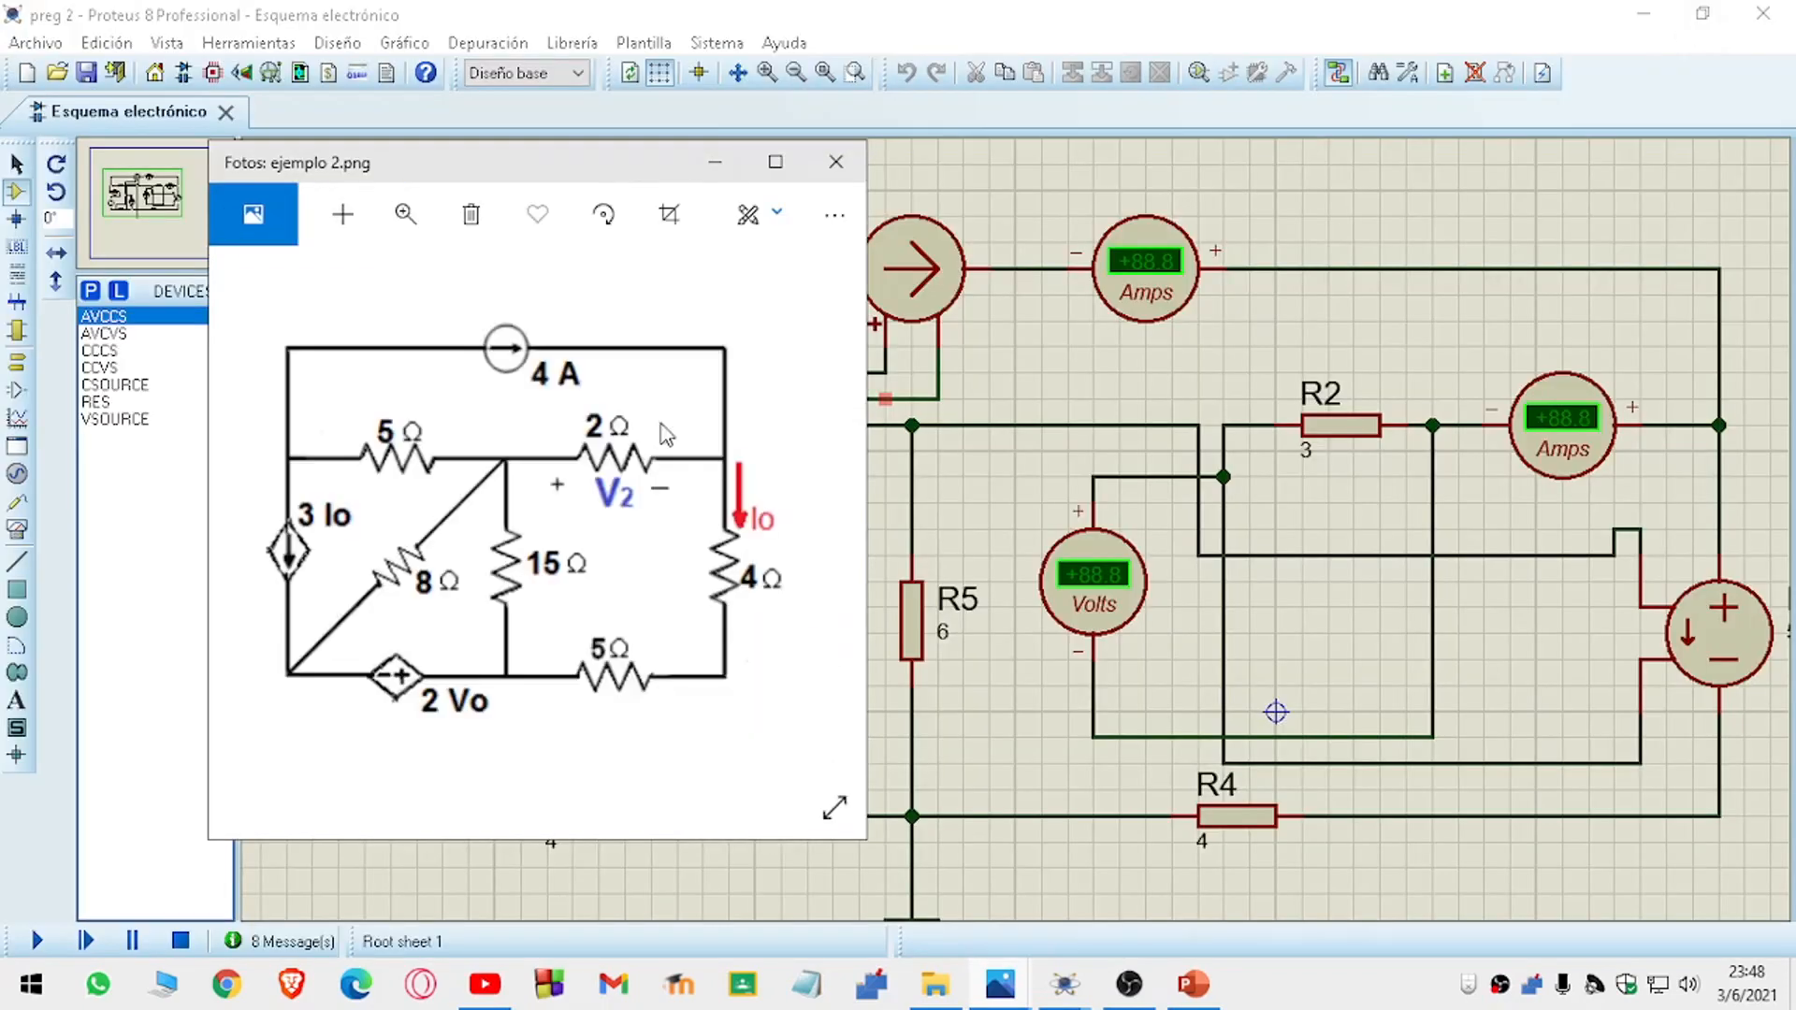
Switch to the preg 6 schematic, view ejemplo 2.png at full size, and put the image away to uncover the circuit.
left_click_drag(499, 170, 1256, 166)
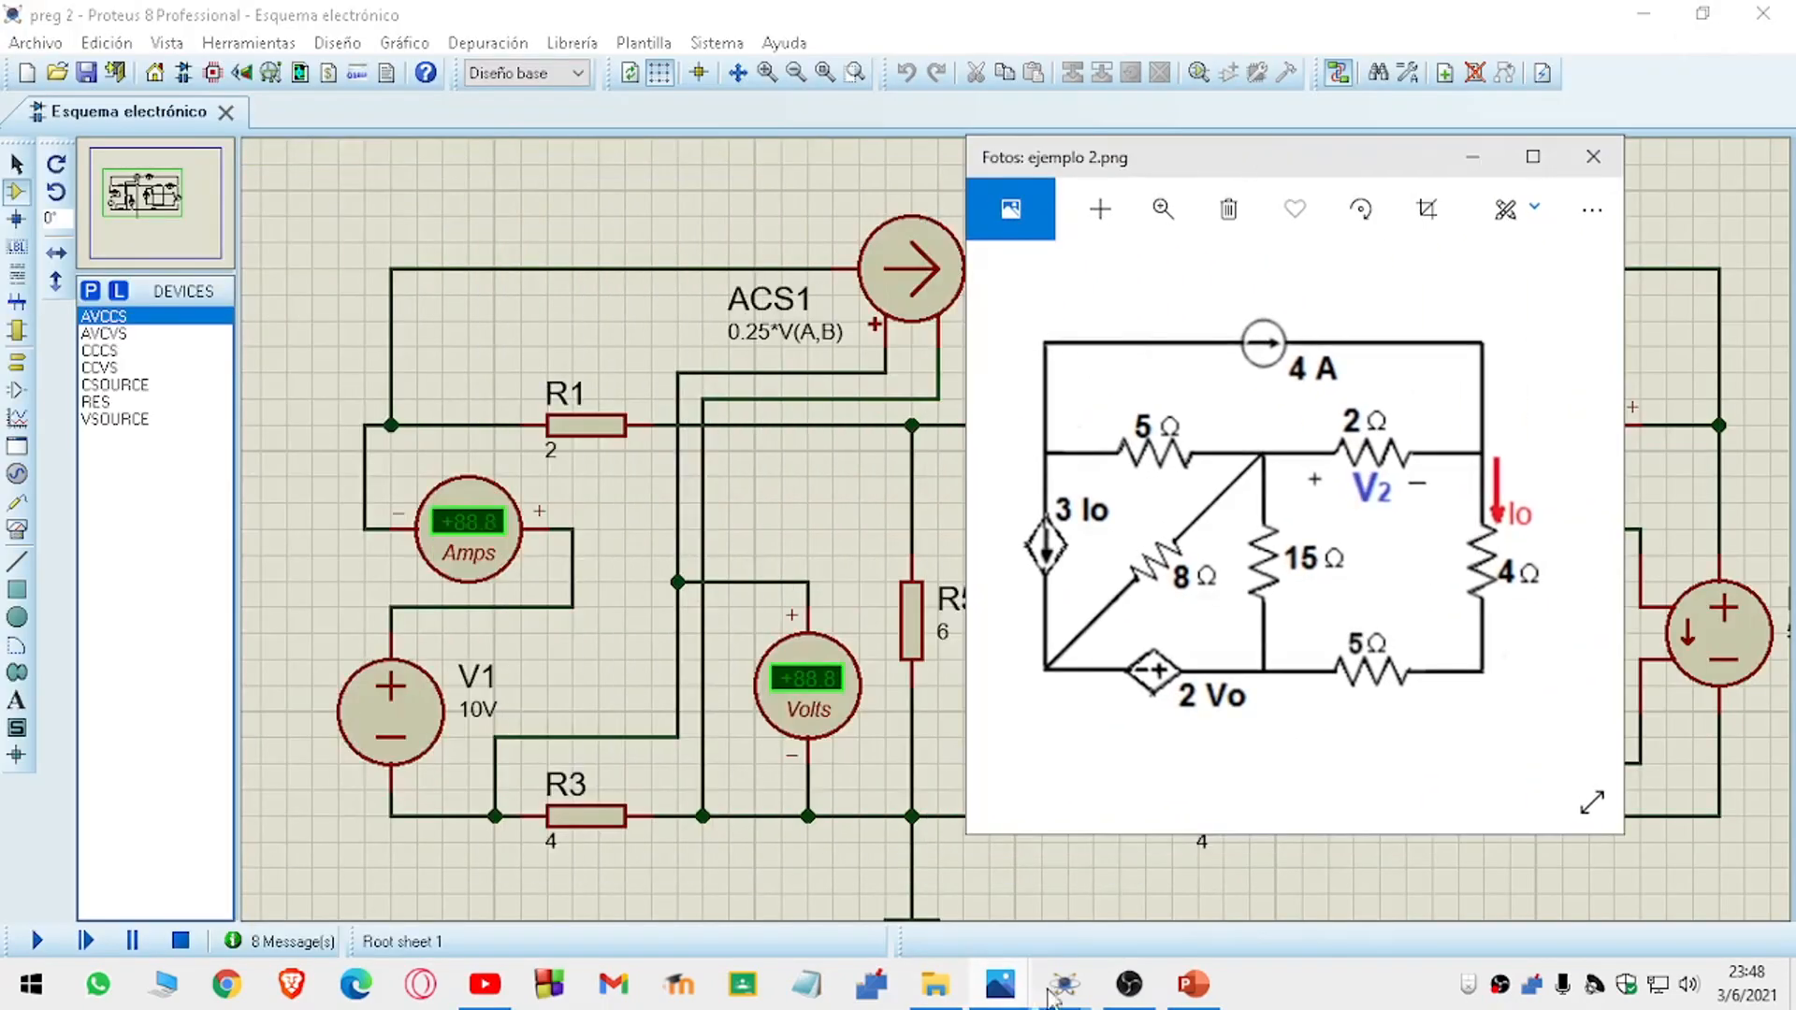
mouse_move(1064, 984)
left_click(1018, 886)
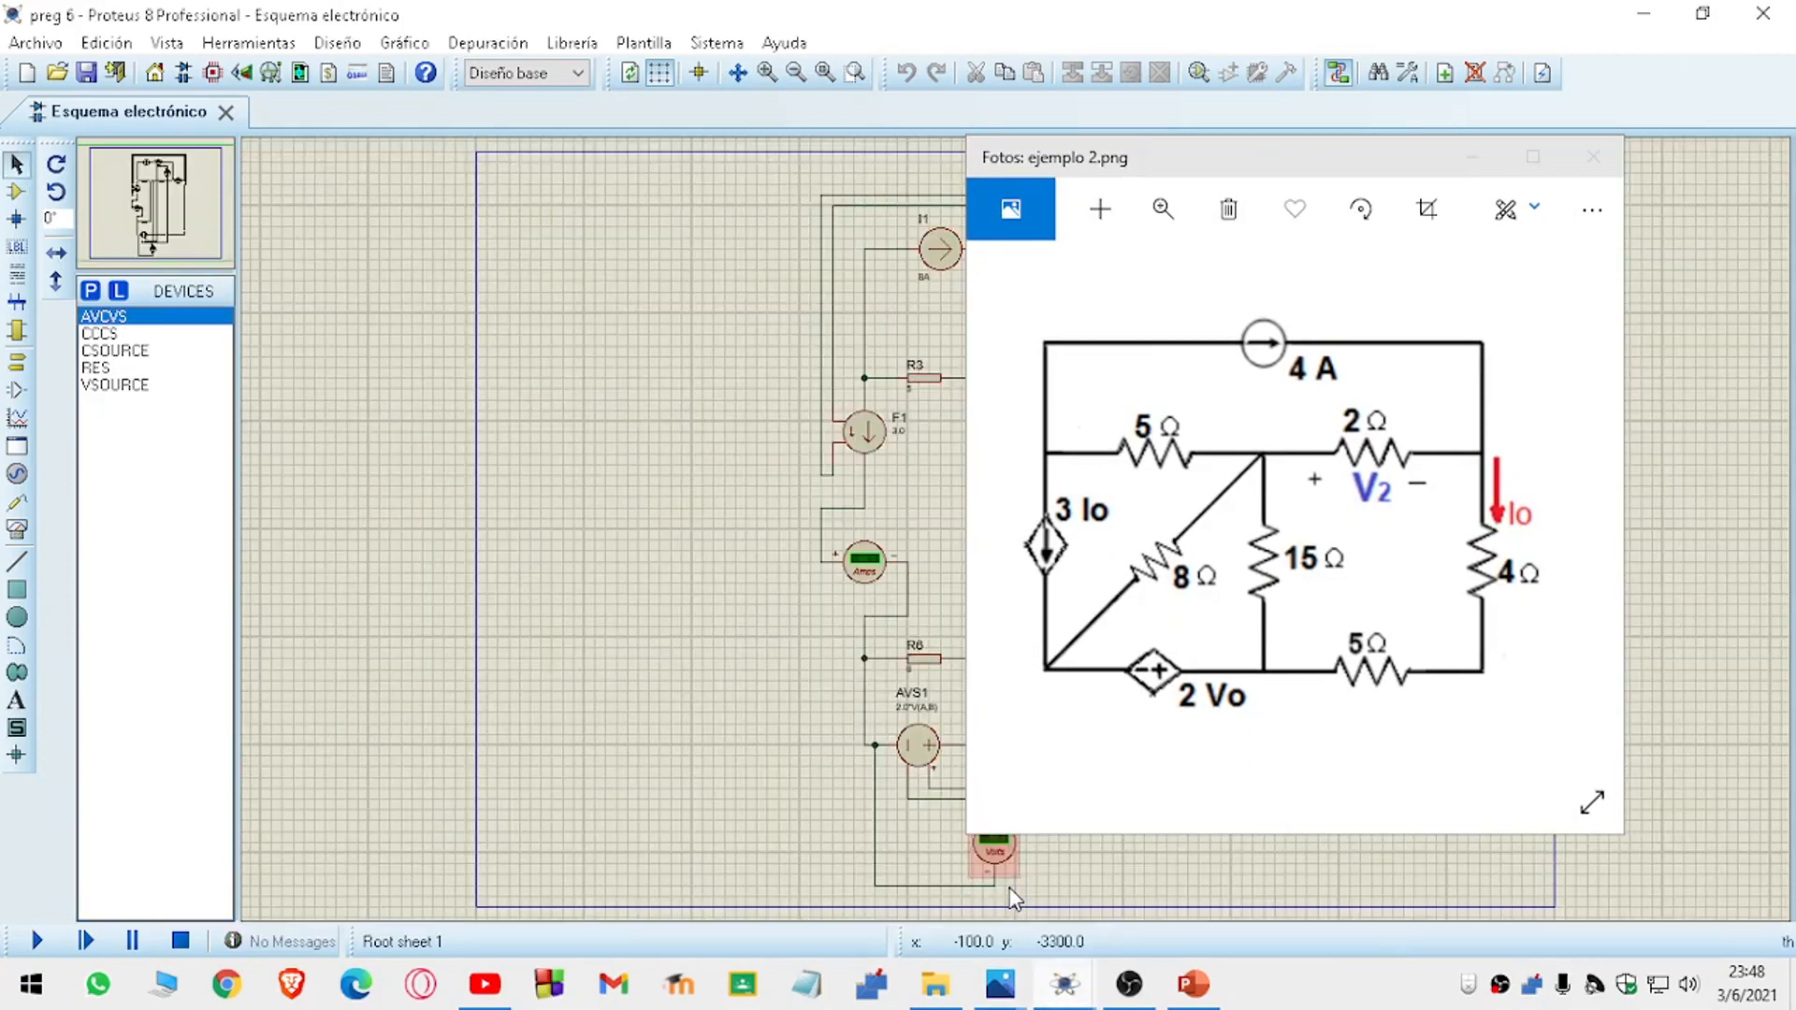
left_click_drag(1231, 160, 997, 122)
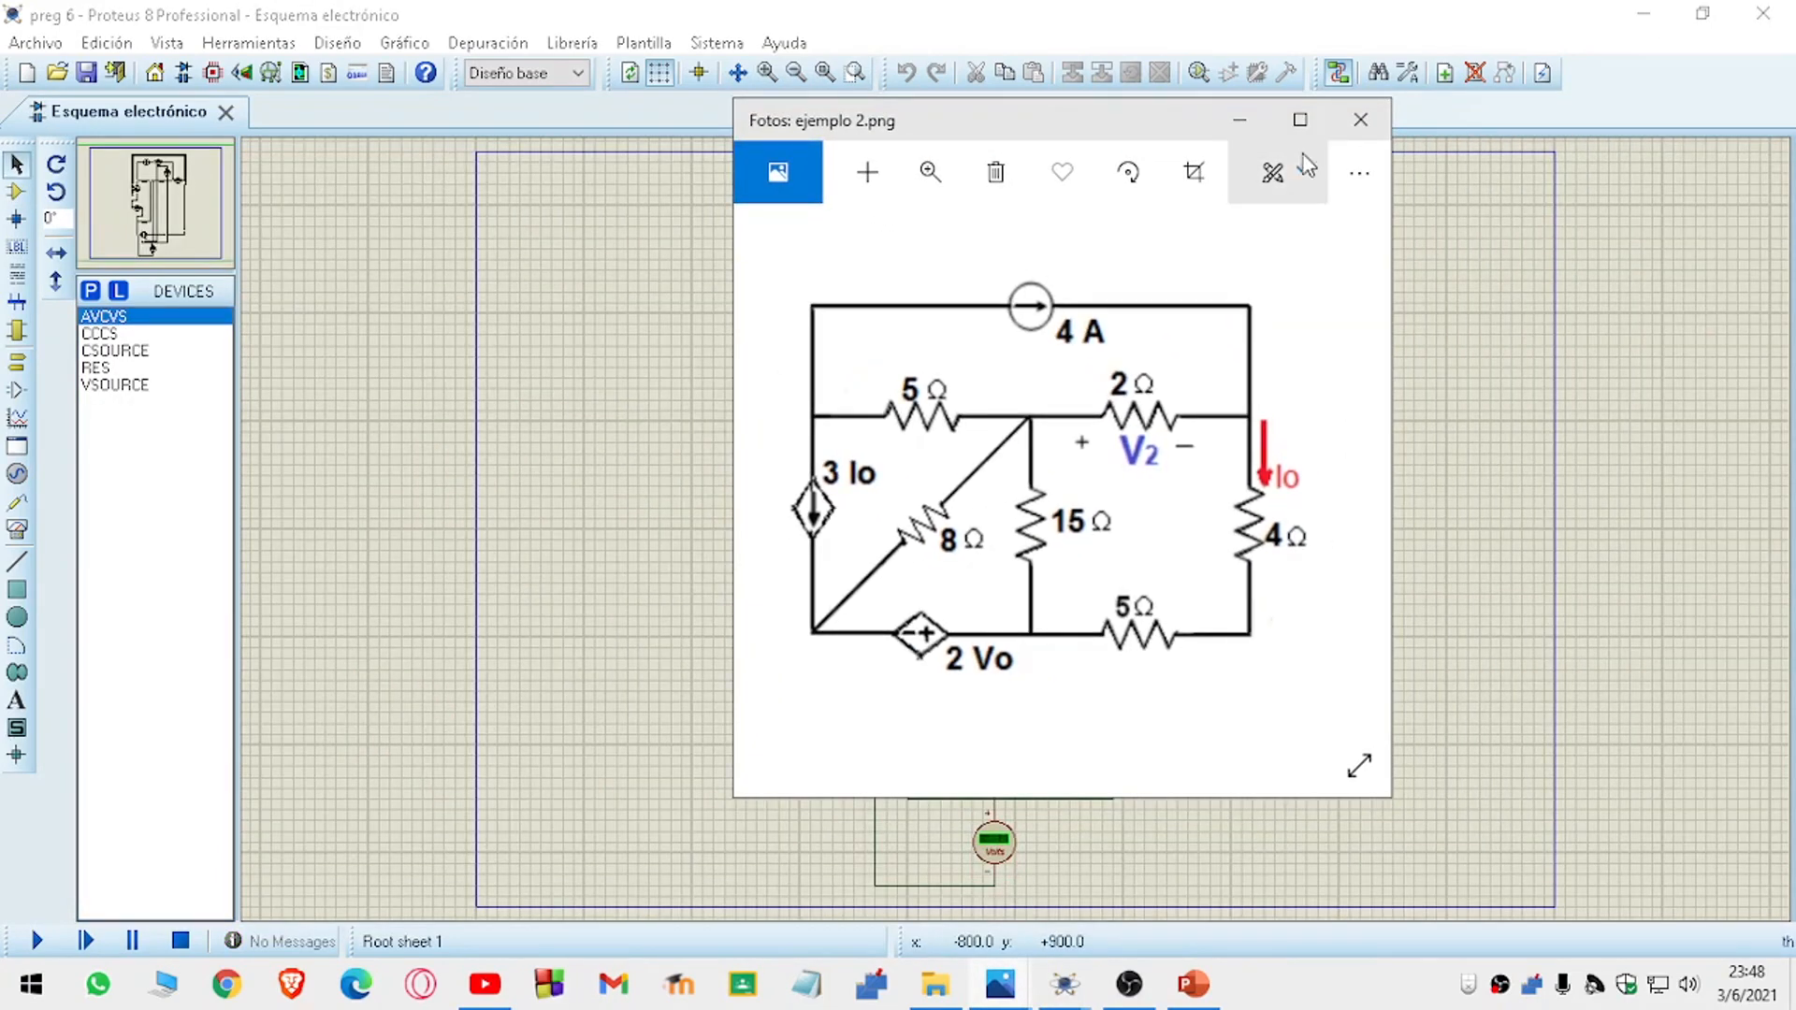
left_click(1300, 119)
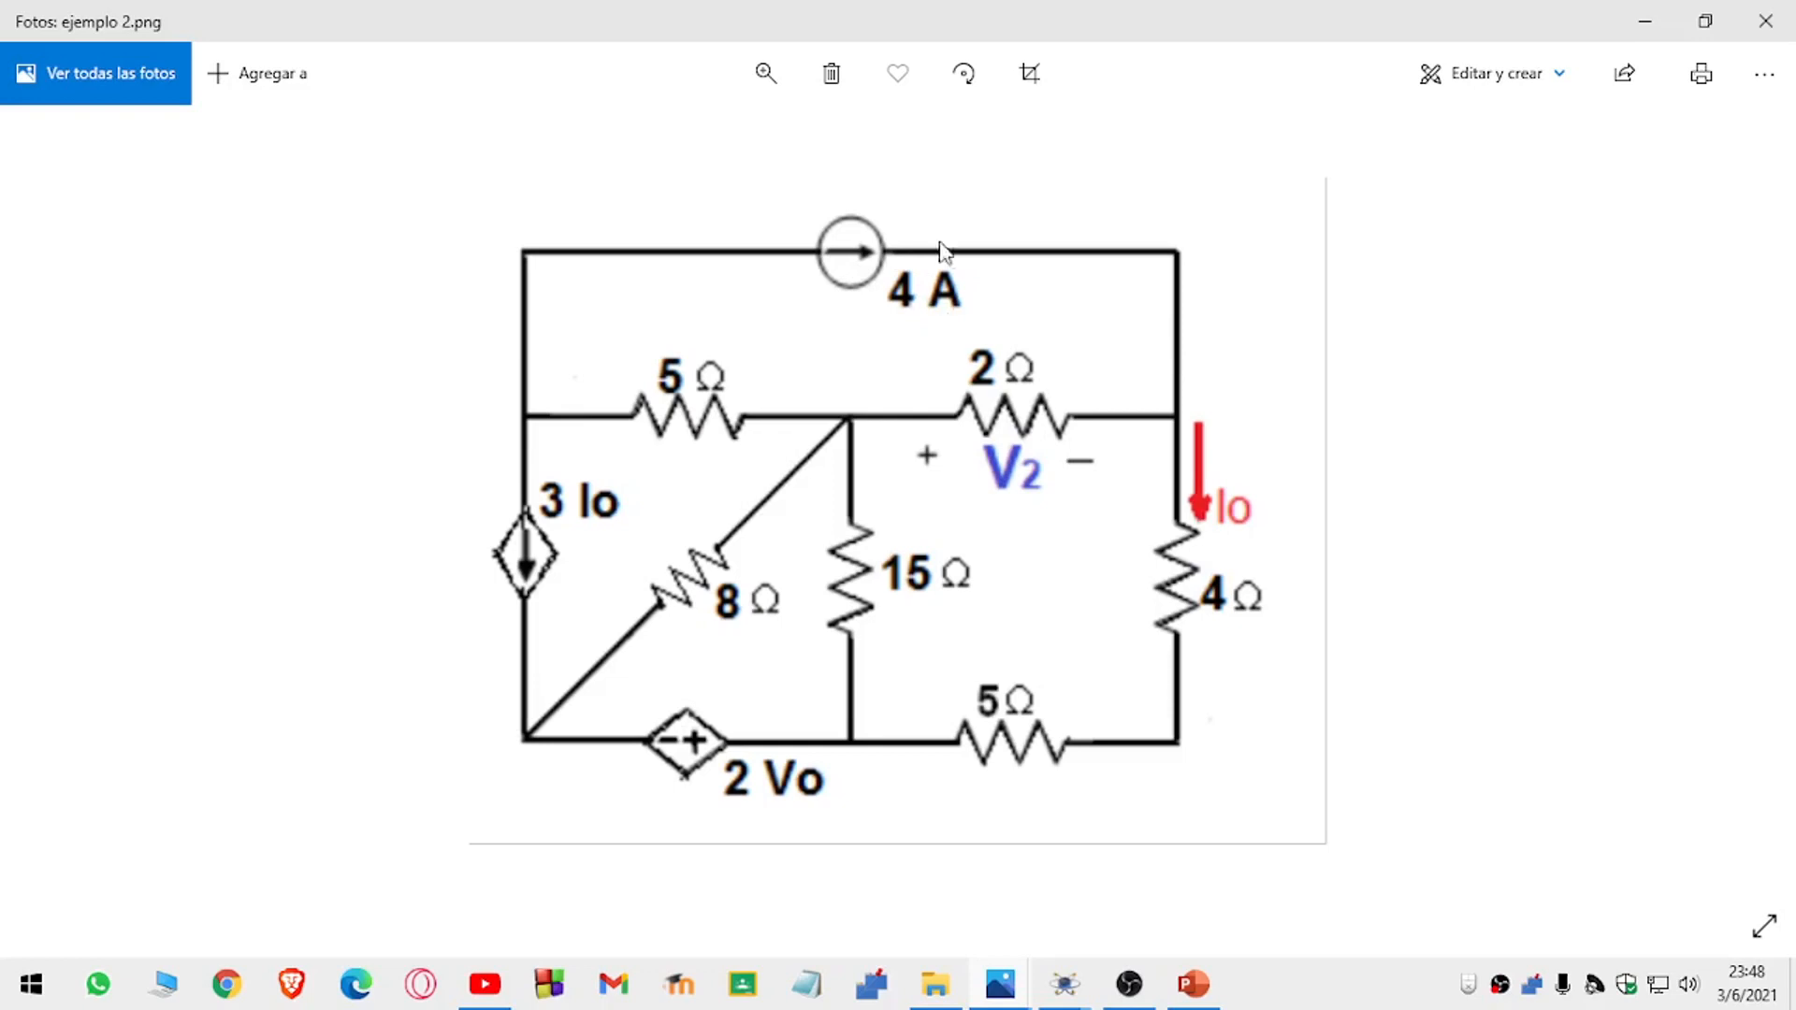
left_click(1645, 20)
Check the independent current source against ejemplo 2.png and set I1's value to 4A.
scroll(820, 739, "up", 2)
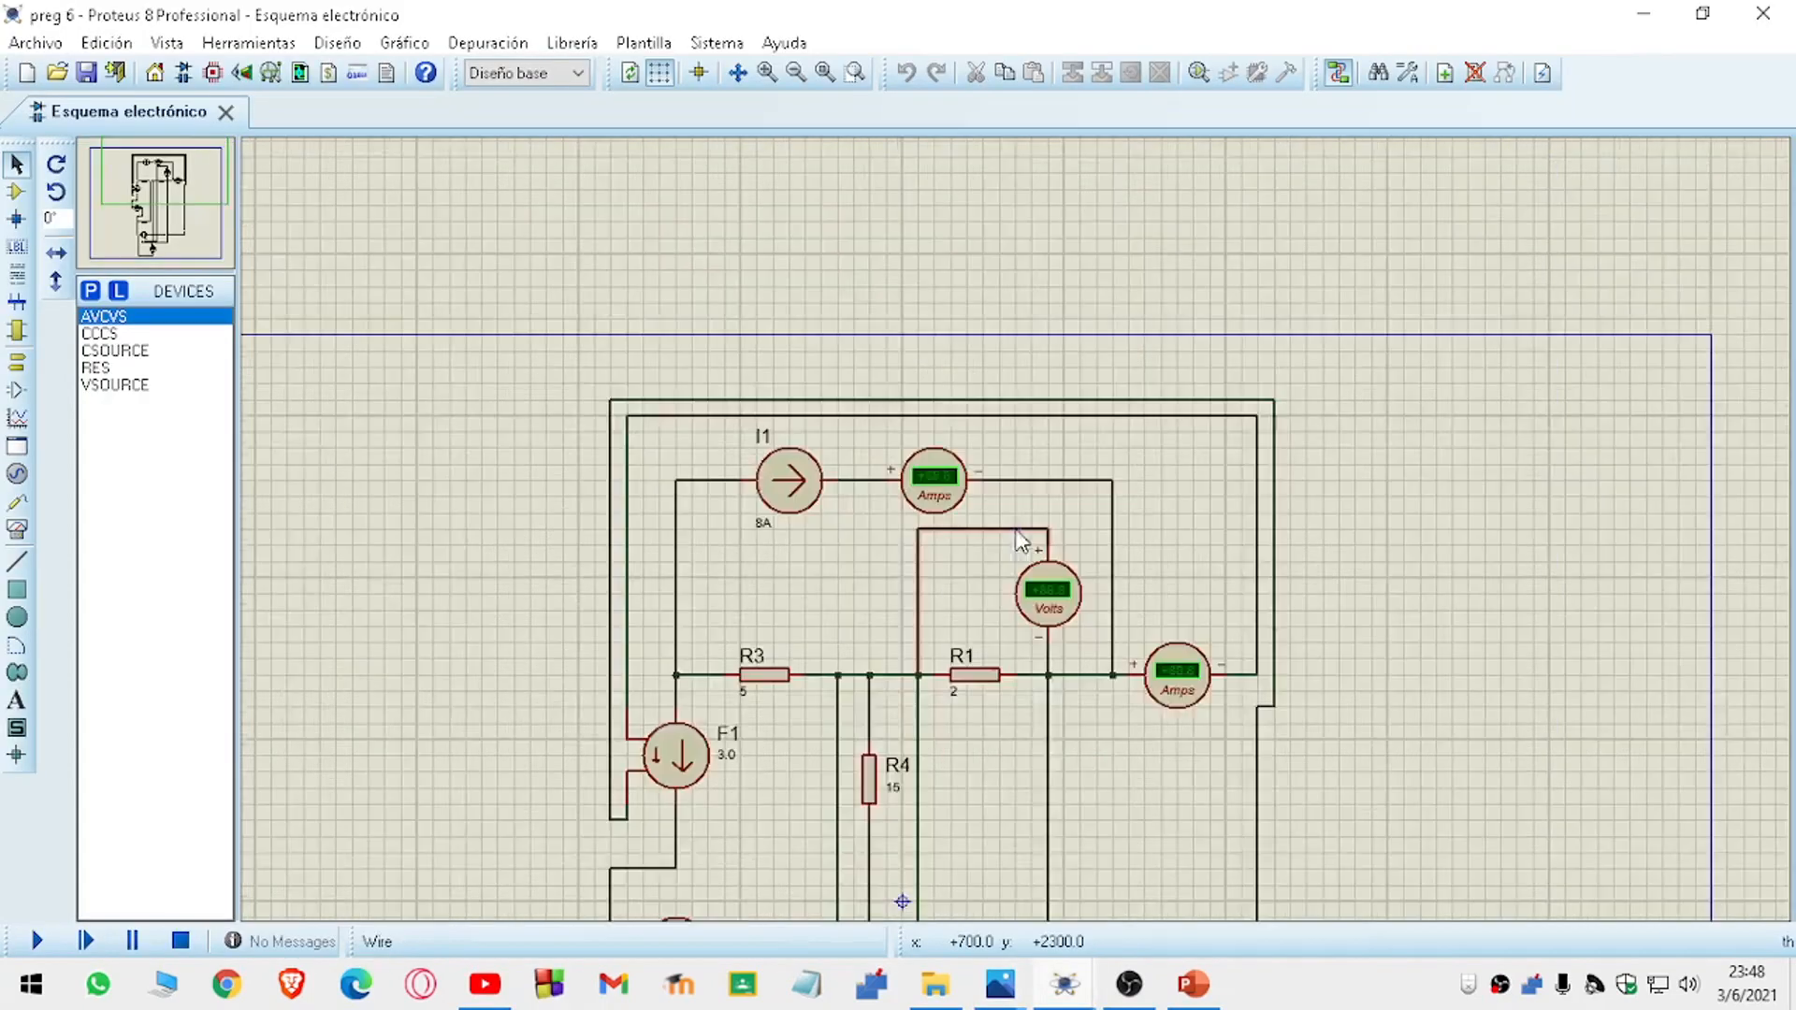
scroll(1014, 530, "up", 1)
scroll(1183, 401, "down", 1)
scroll(998, 533, "up", 1)
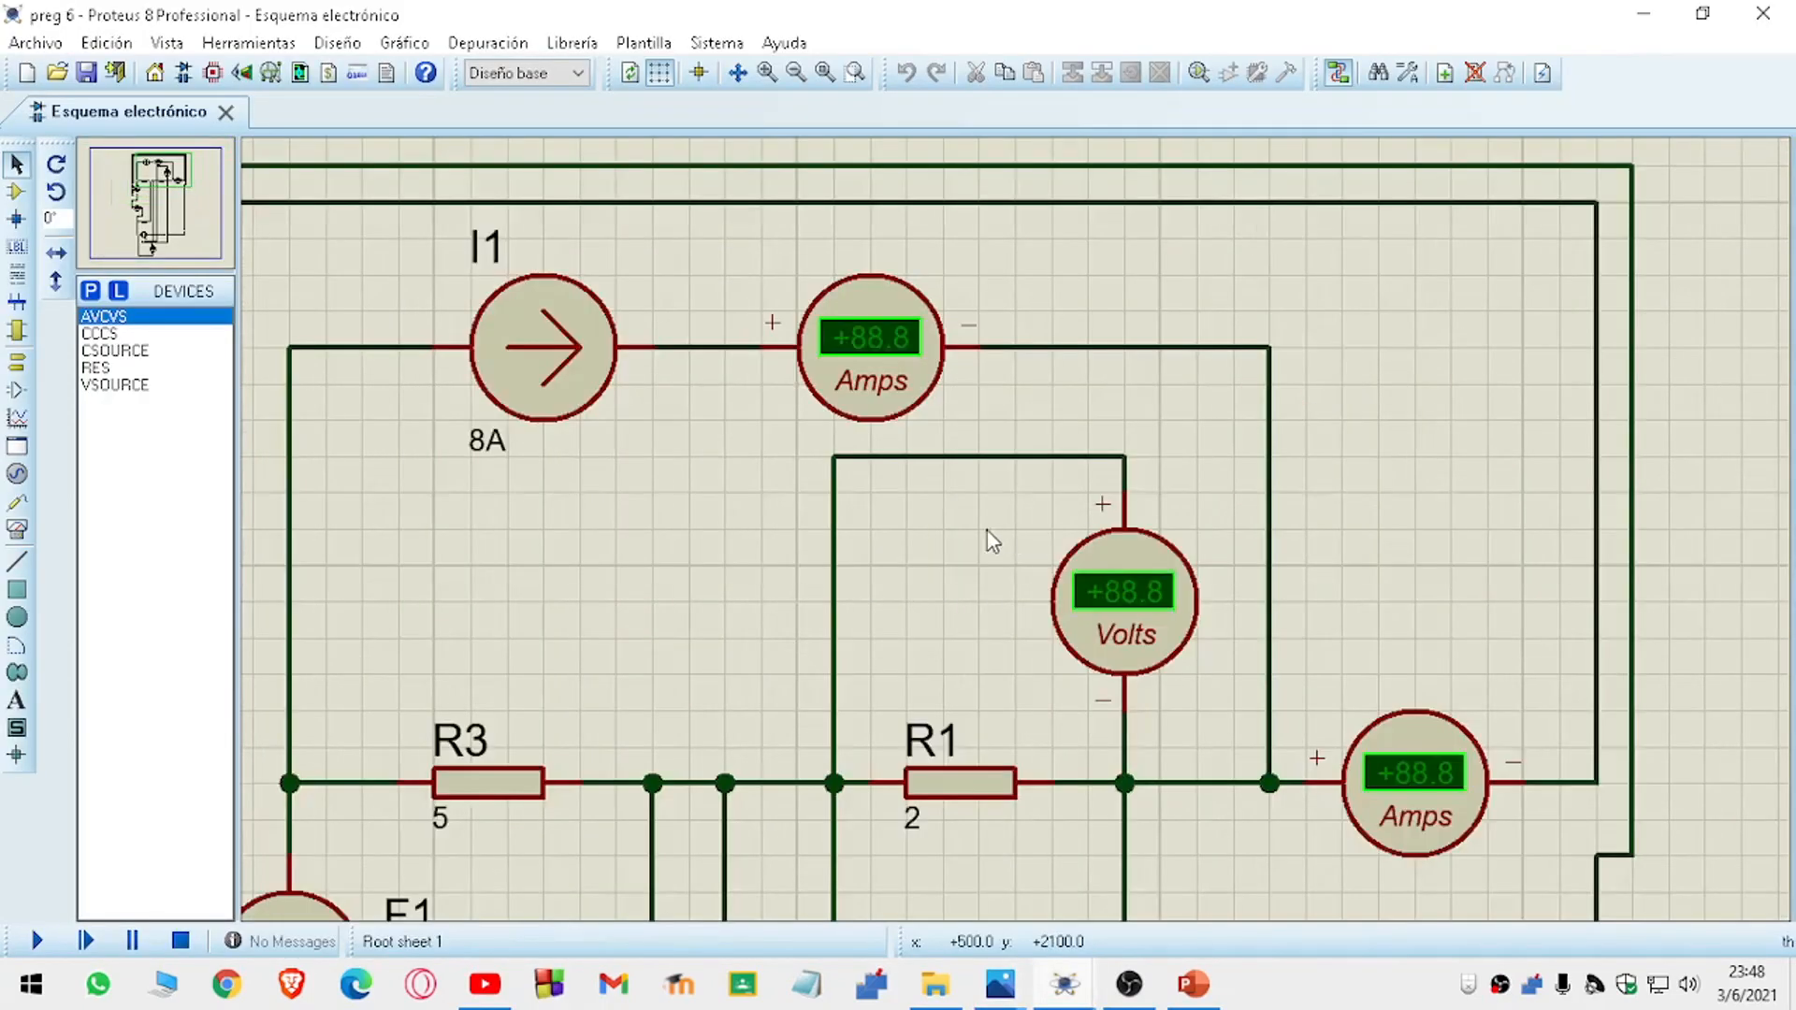
scroll(905, 548, "down", 1)
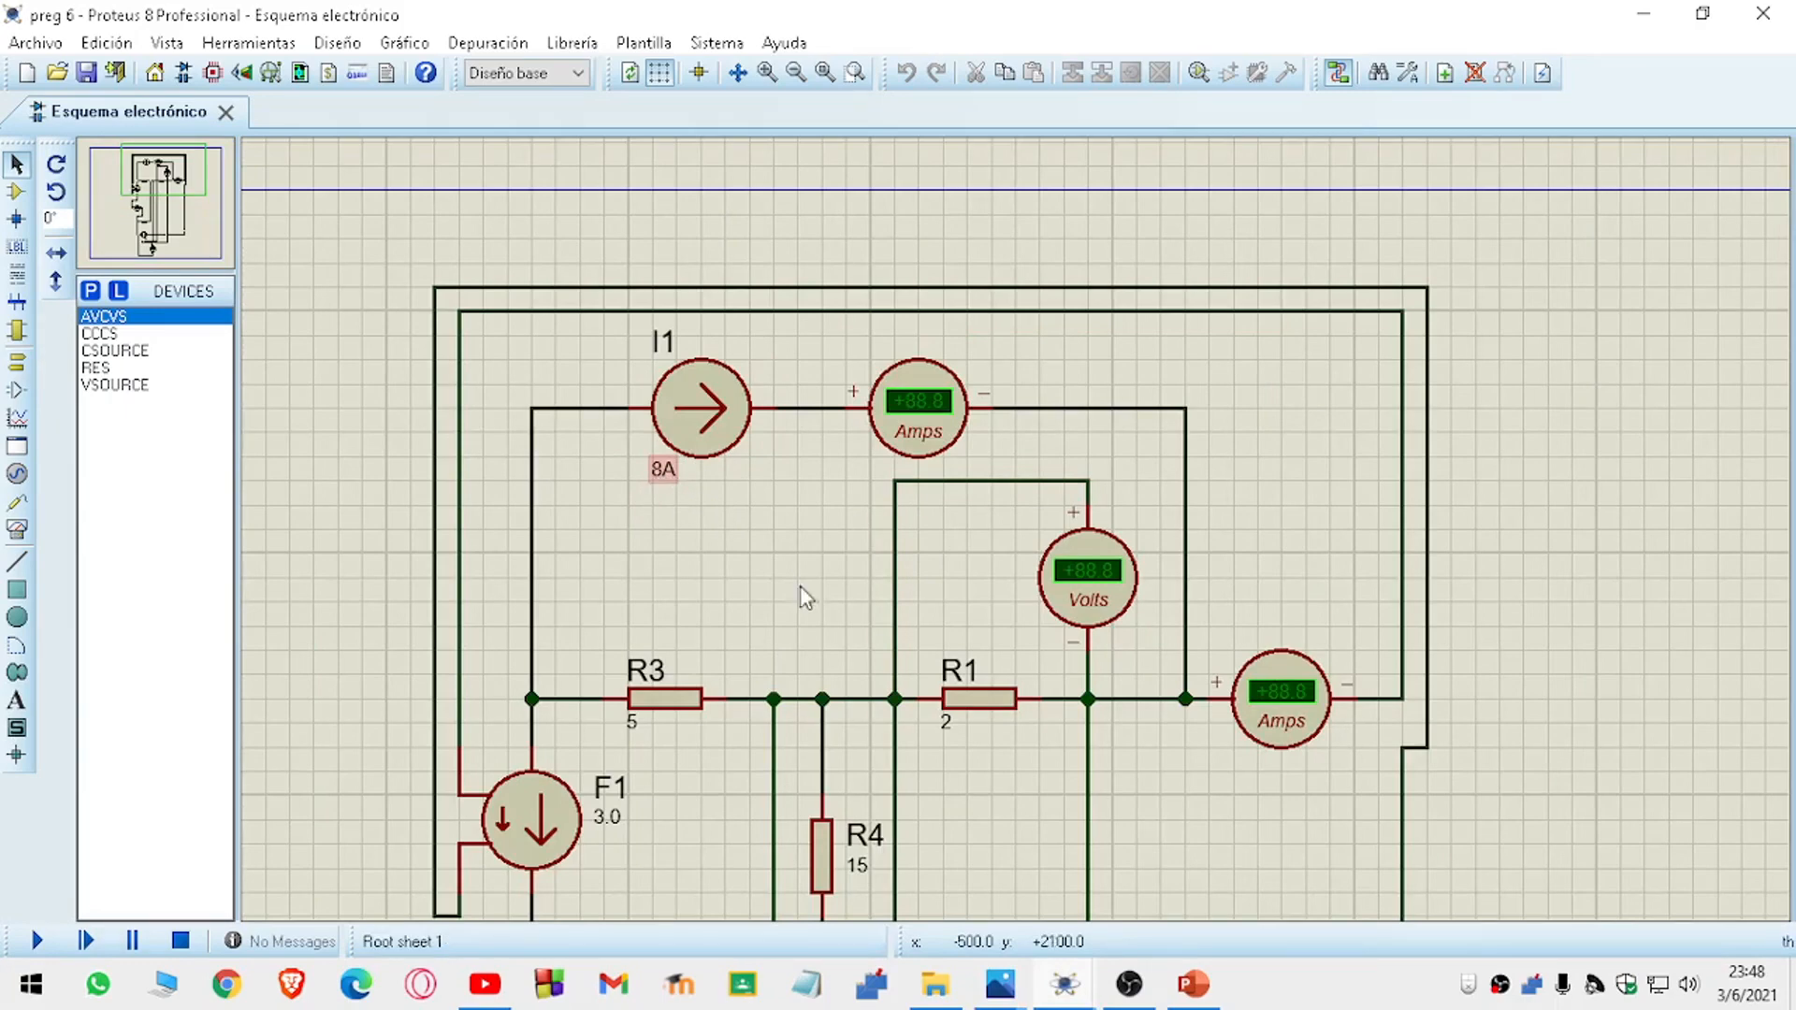
mouse_move(1017, 994)
left_click(1086, 841)
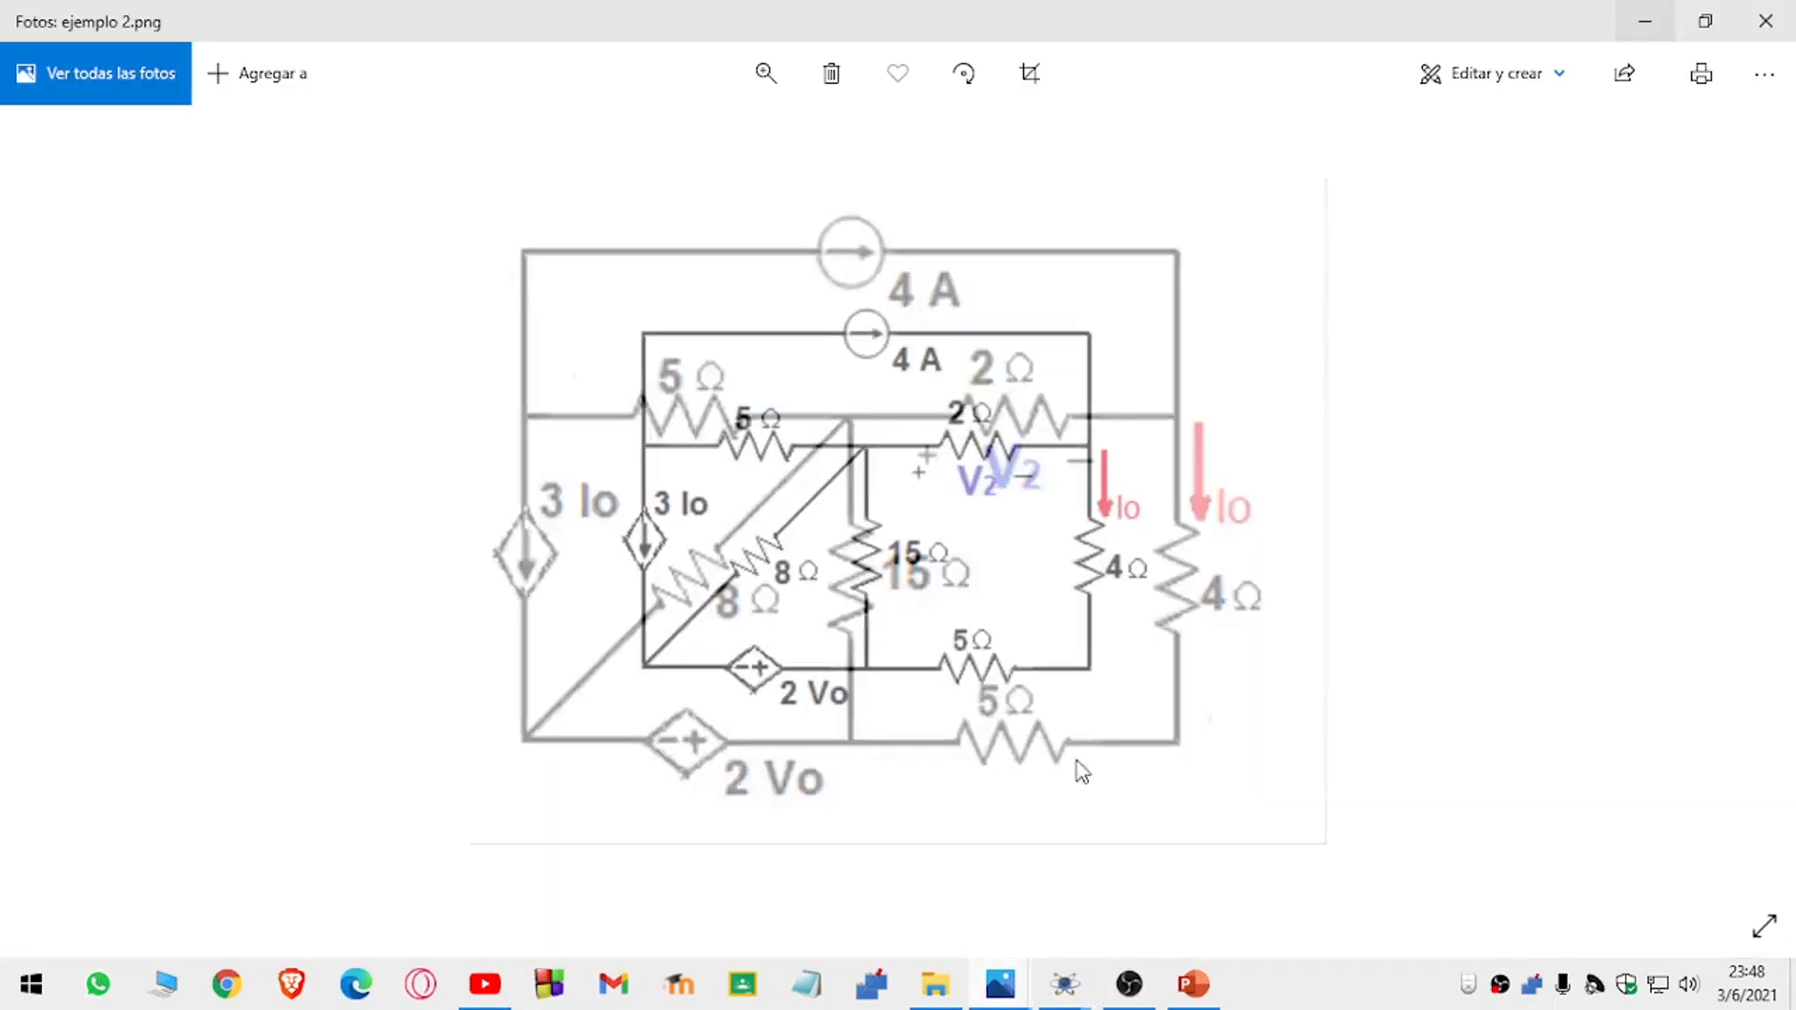
left_click(1645, 20)
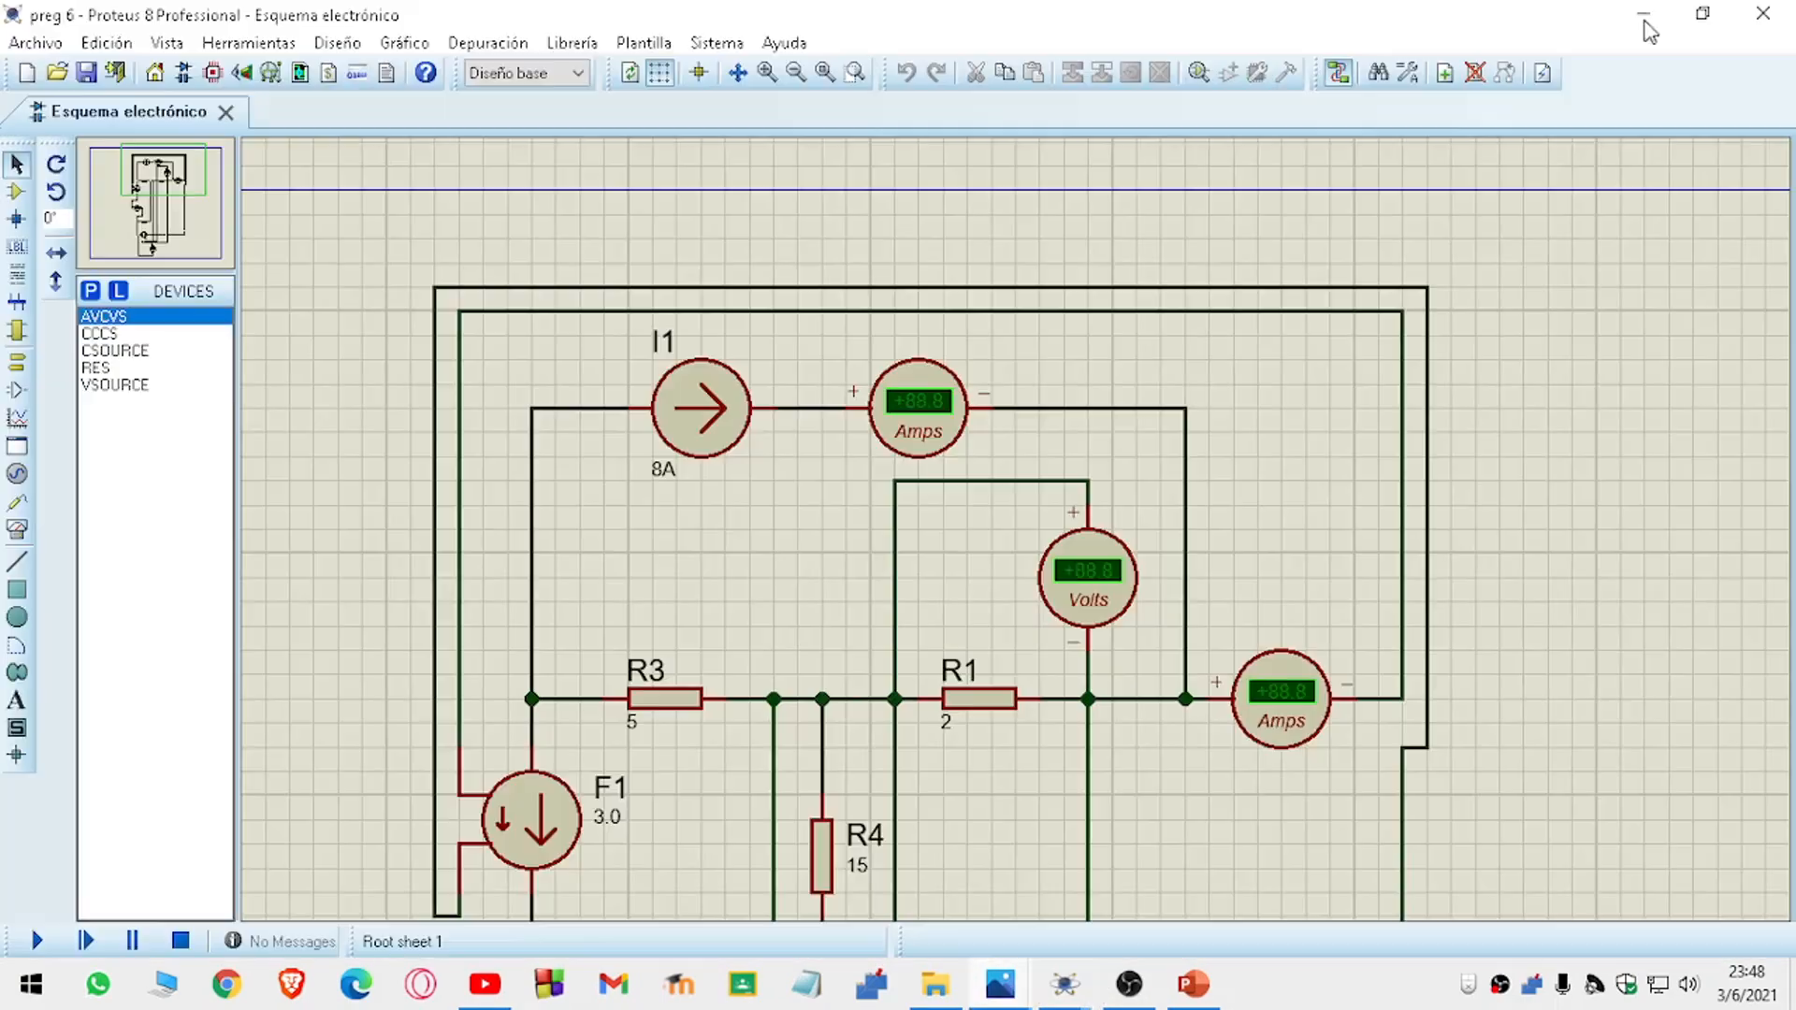
double_click(671, 475)
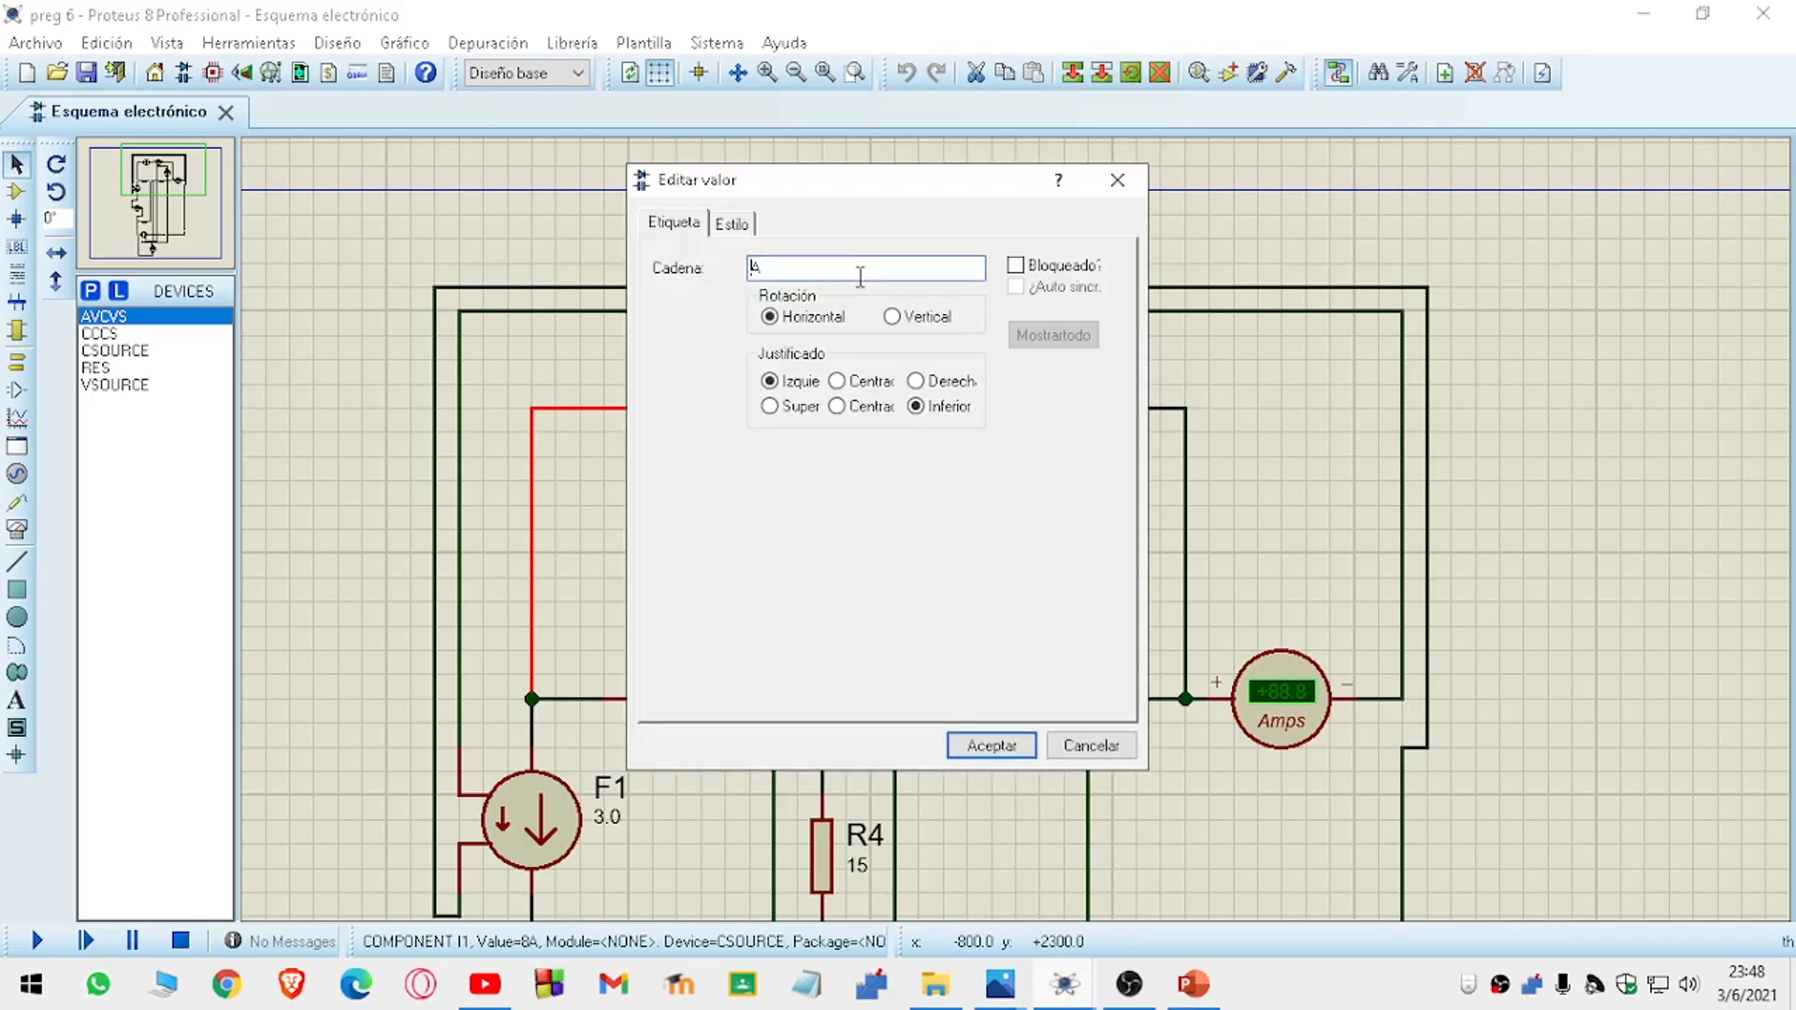
type("4A")
key("Return")
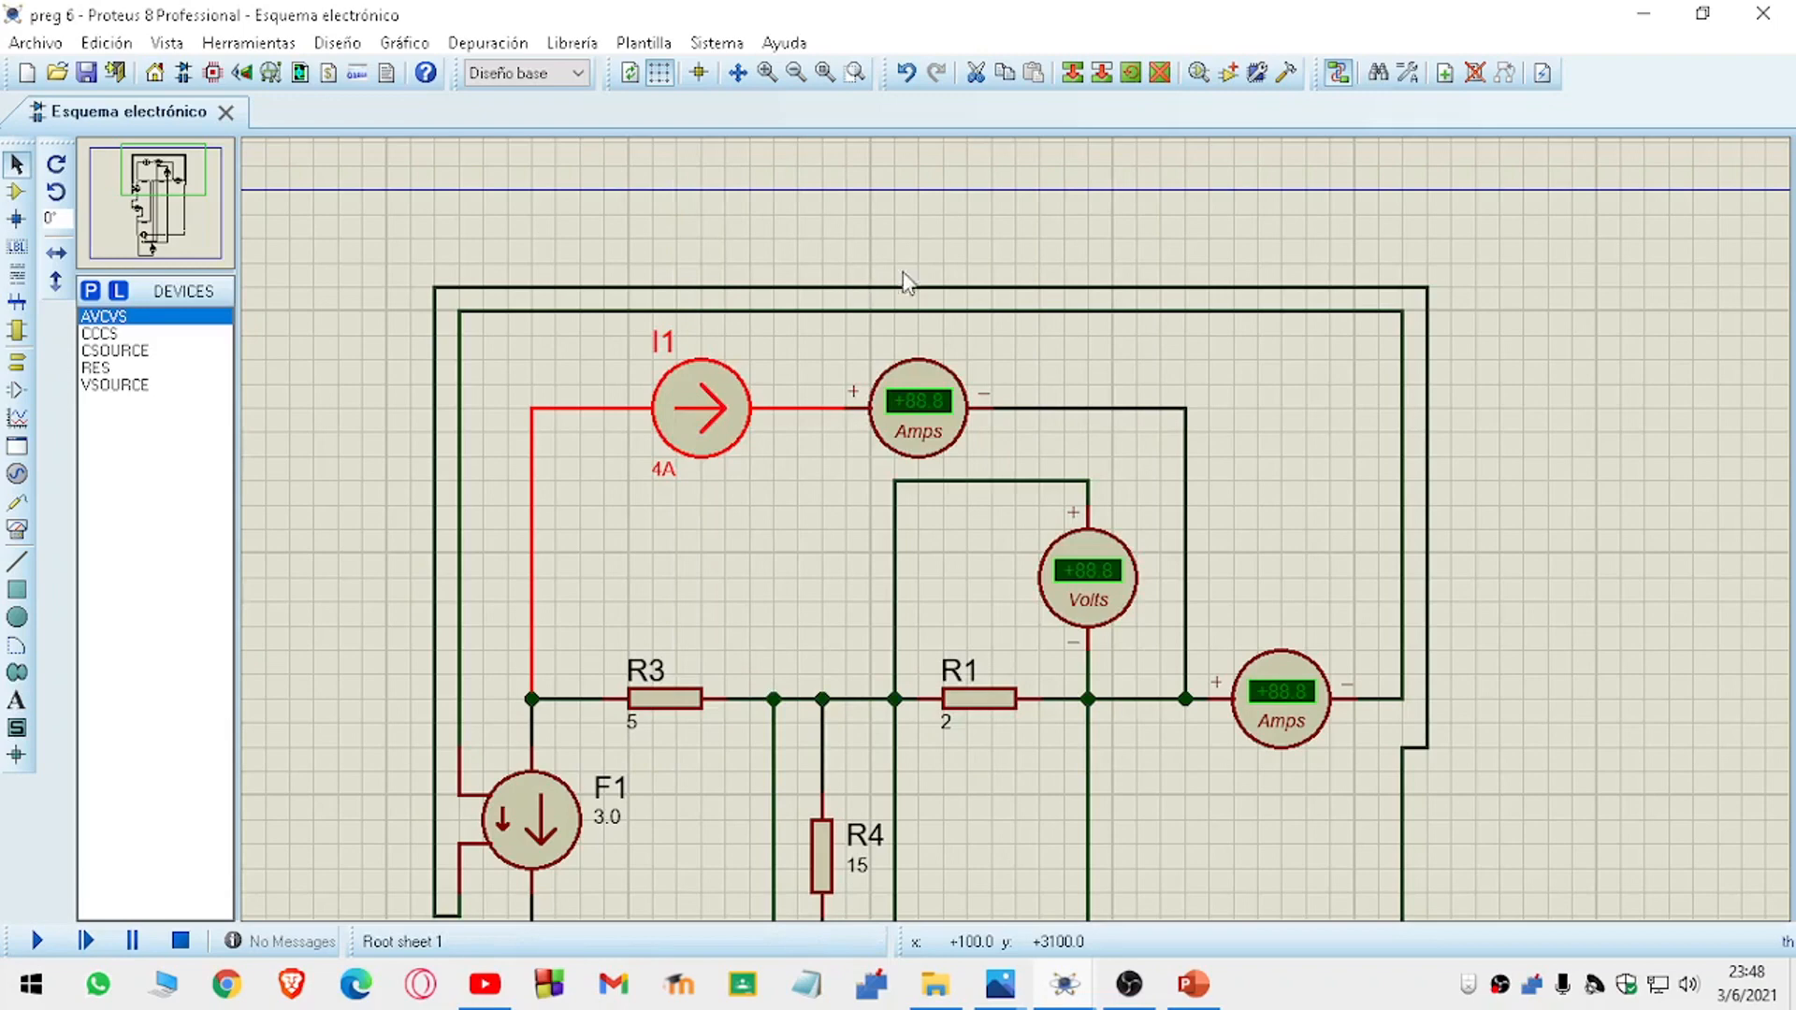
Review the upper part of the schematic and examine the Io and V2 references in ejemplo 2.png.
scroll(992, 515, "down", 1)
scroll(1029, 561, "up", 1)
left_click(979, 667)
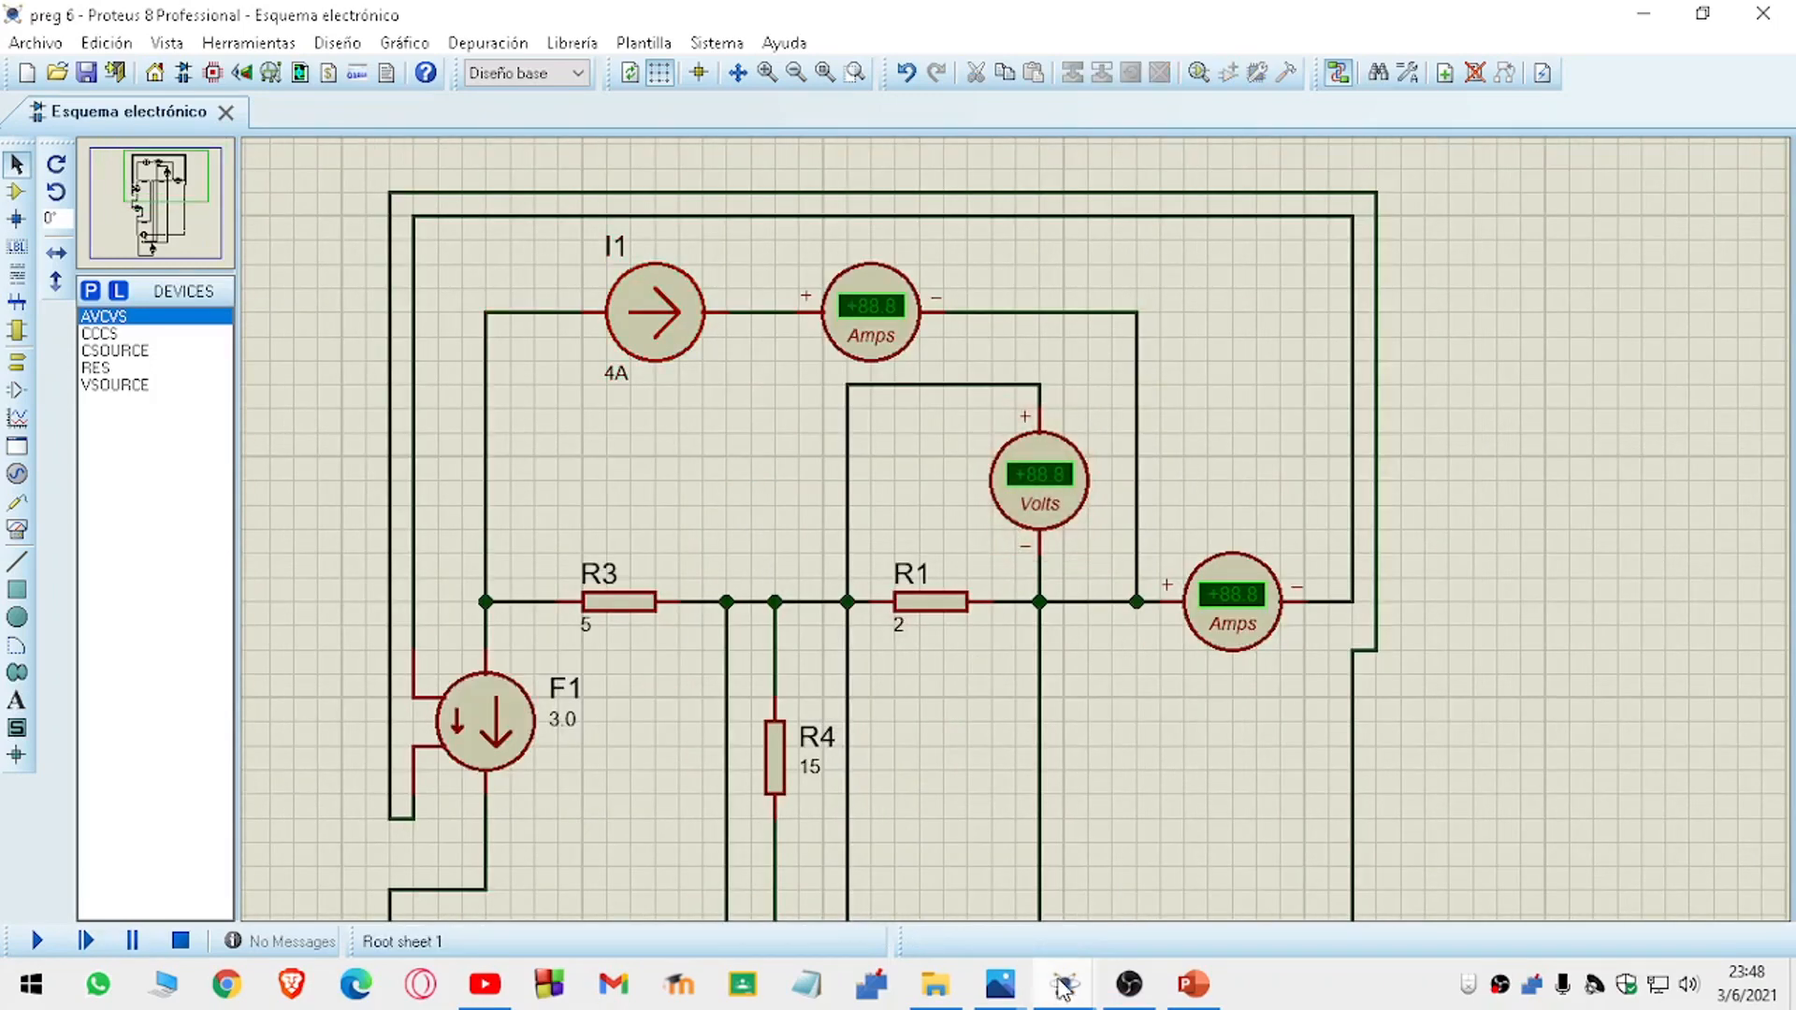
mouse_move(1000, 982)
left_click(1104, 875)
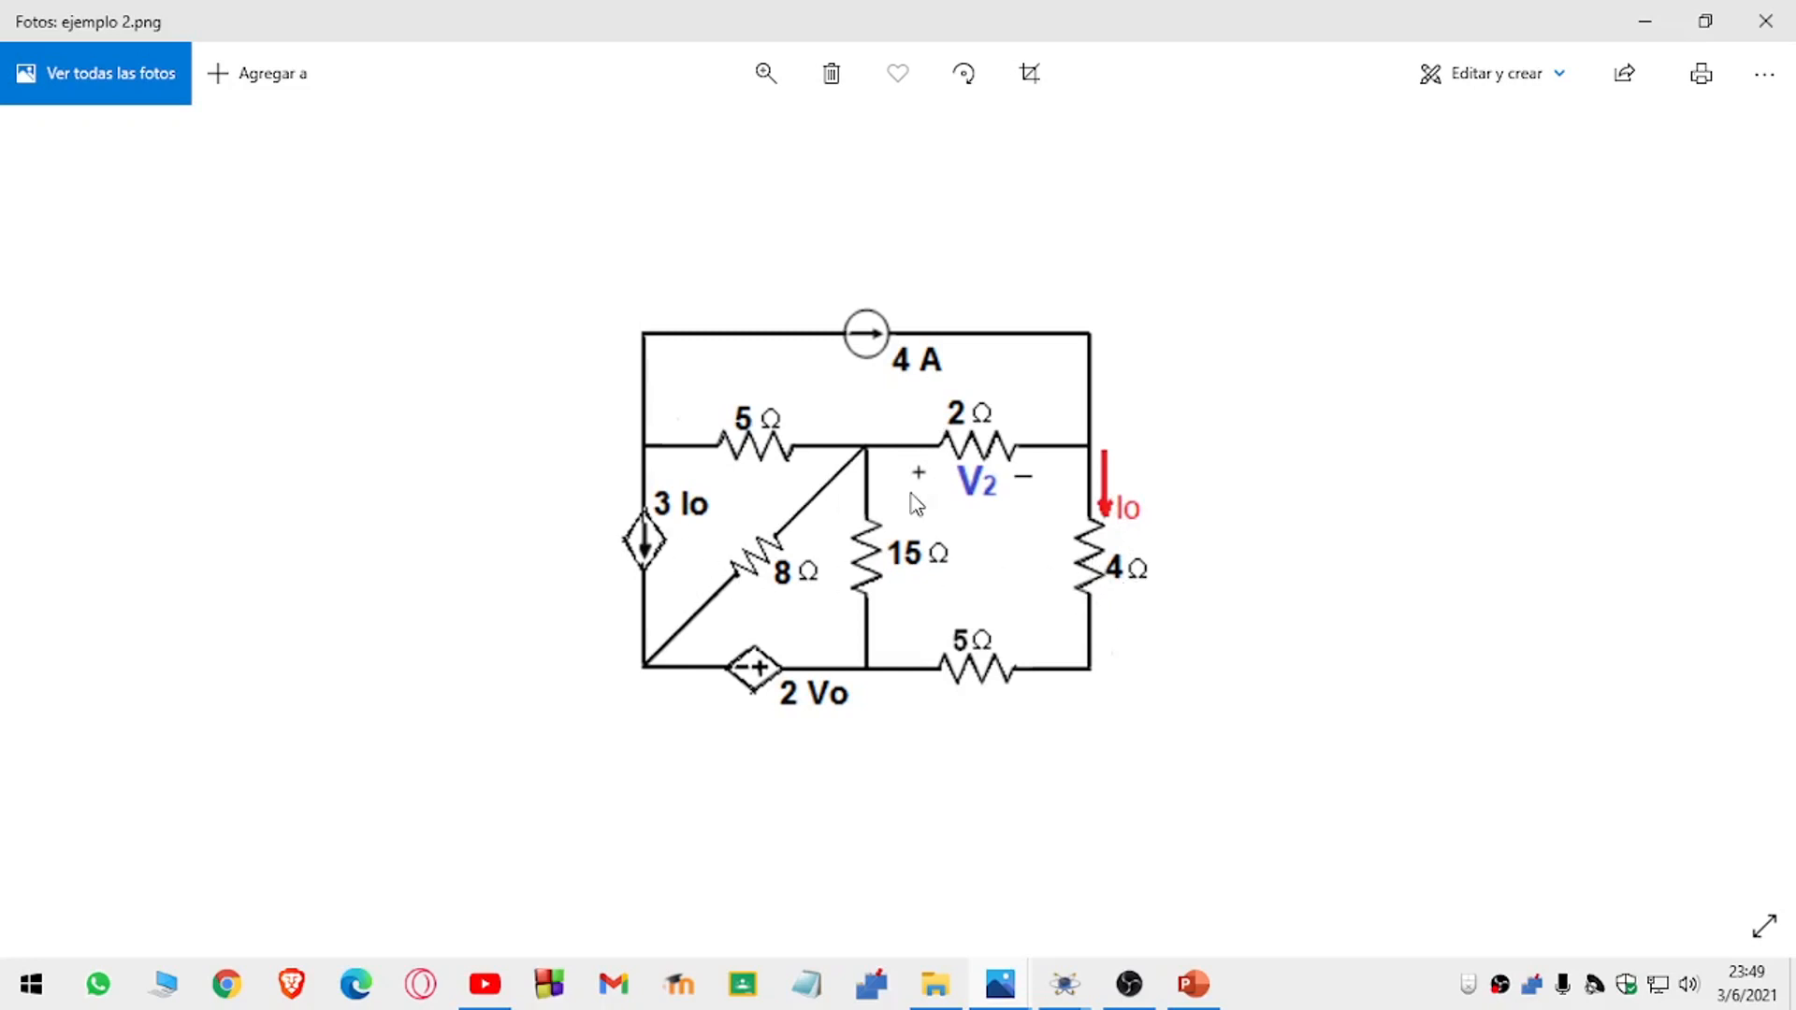
left_click(1645, 21)
Examine the current-controlled source F1 up close, including its control terminals and its place in the circuit.
key("F5")
key("F6")
key("F6")
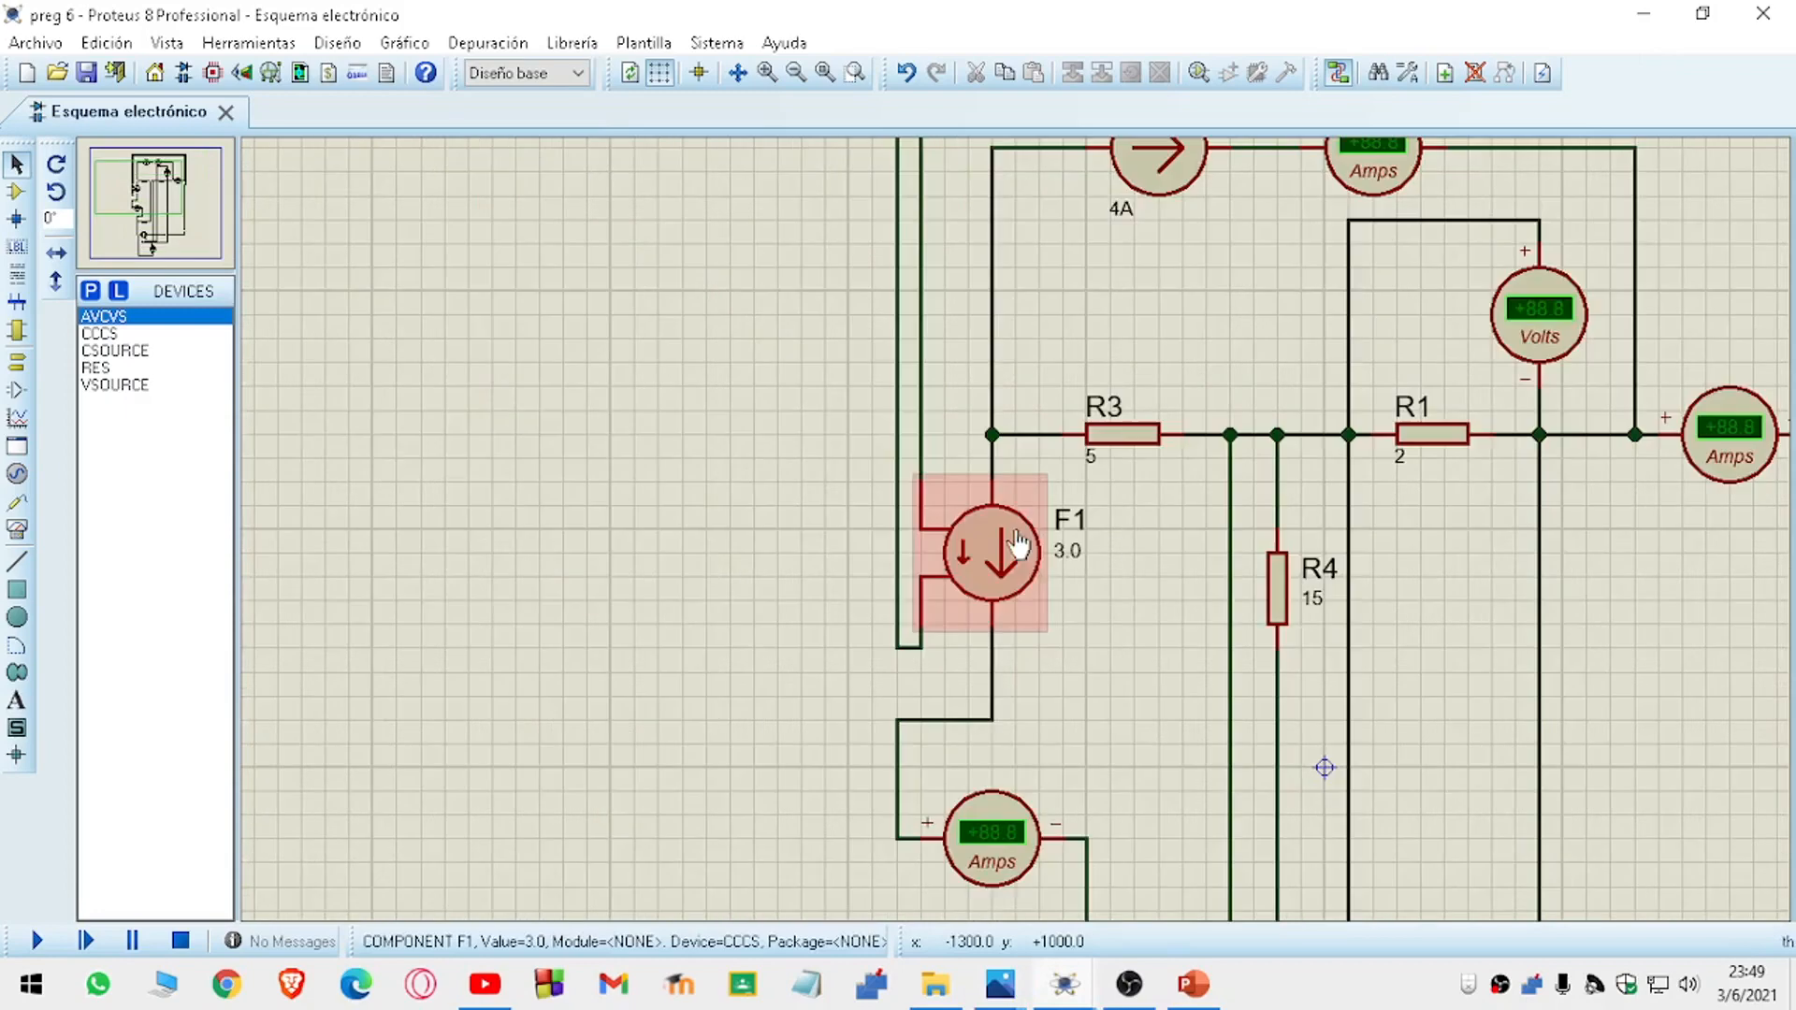
key("F6")
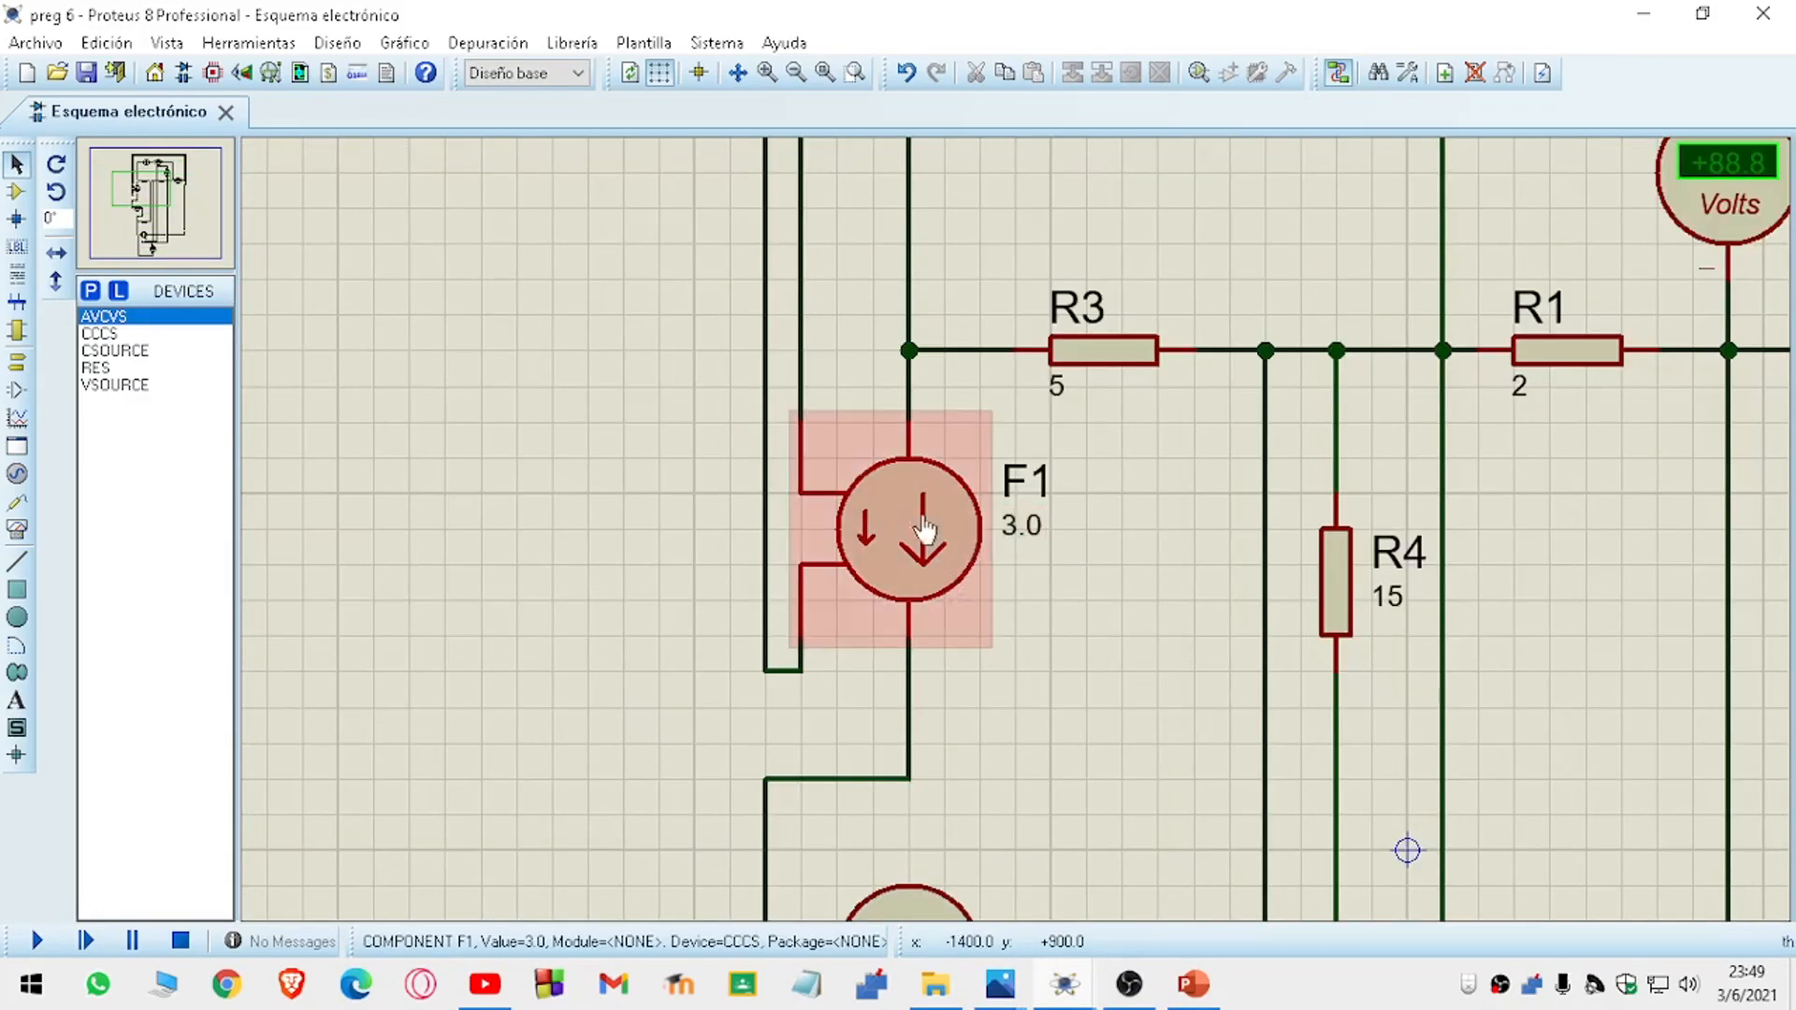
key("F7")
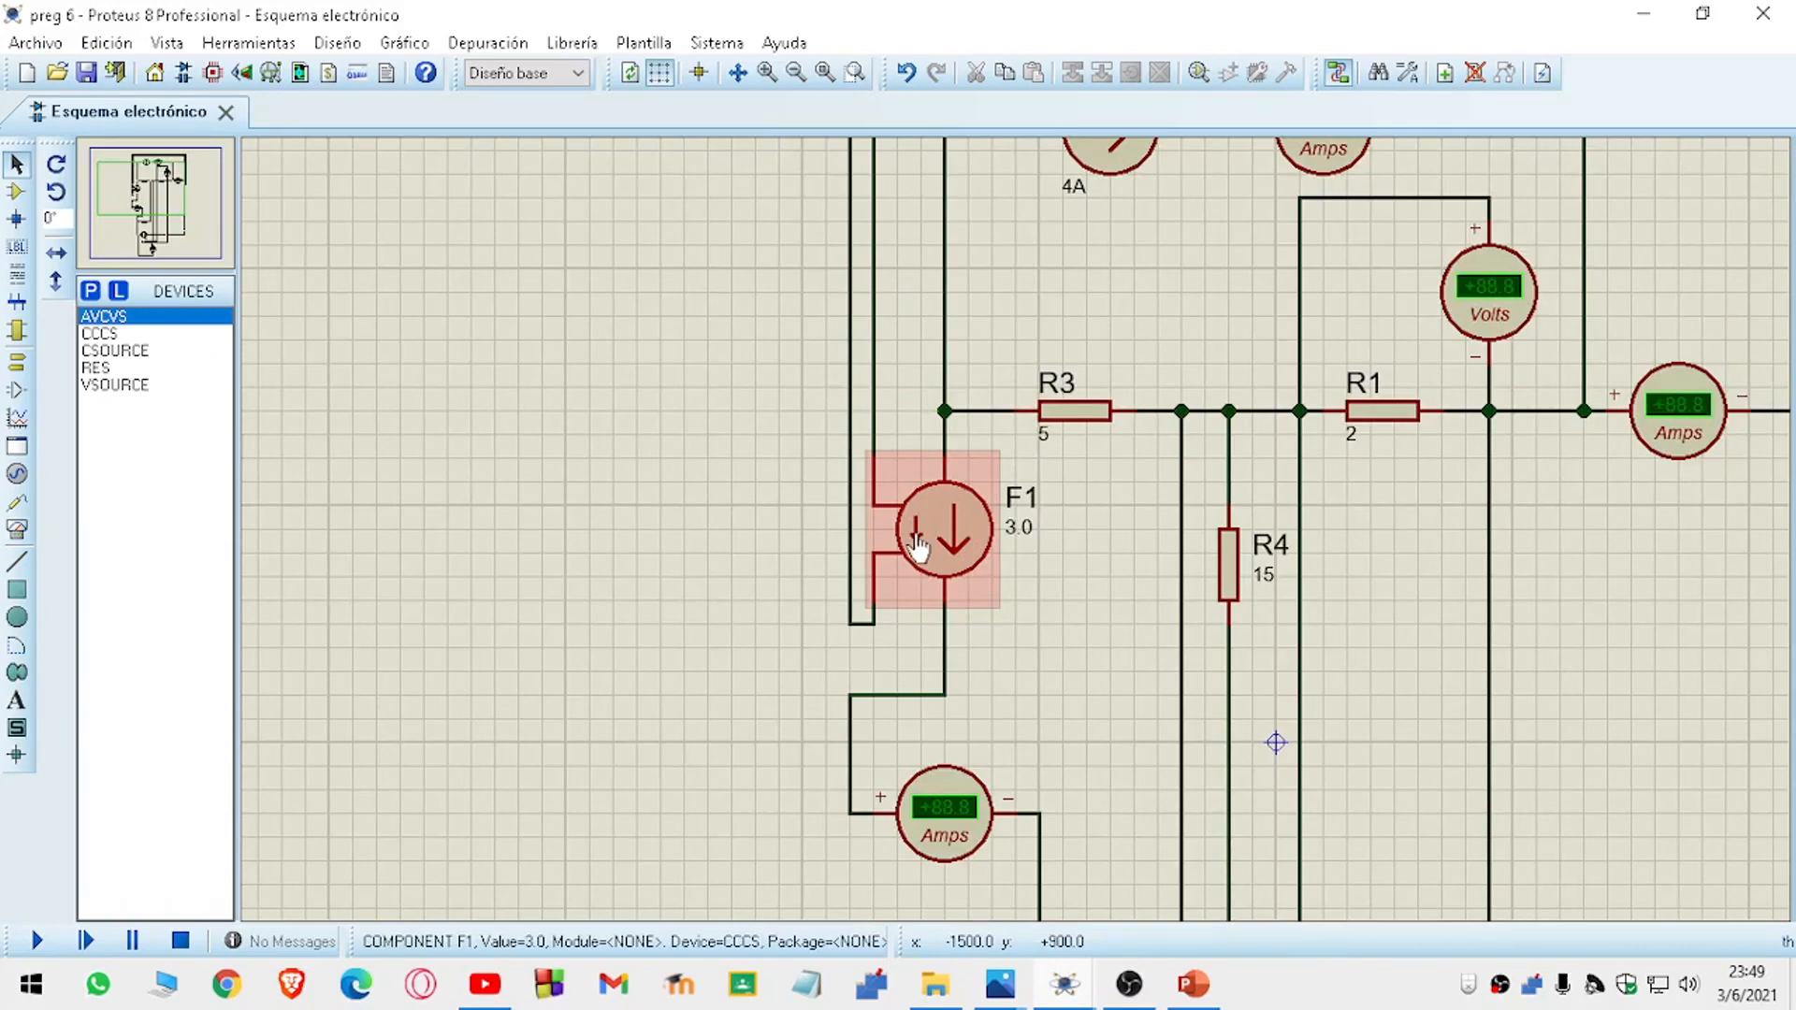
key("F7")
key("F6")
key("F6")
key("F7")
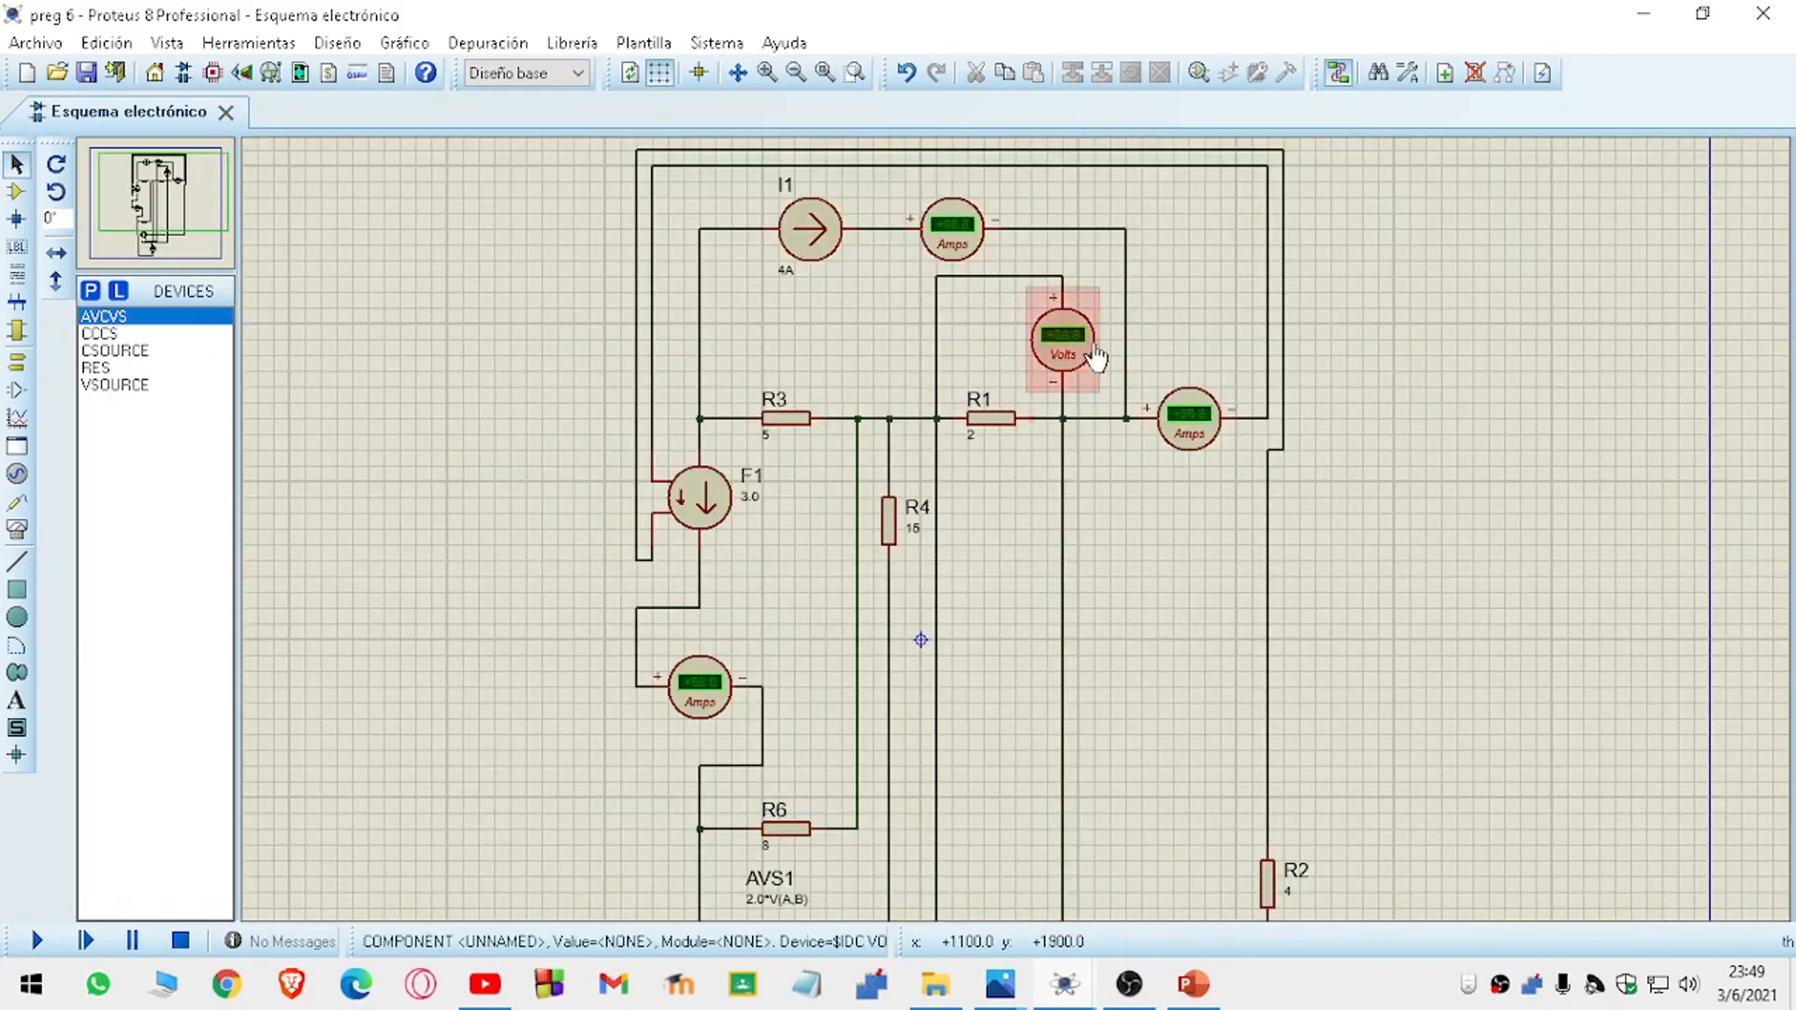
Trace F1's control wires from the ammeter beside R1 around to resistor R2.
key("F6")
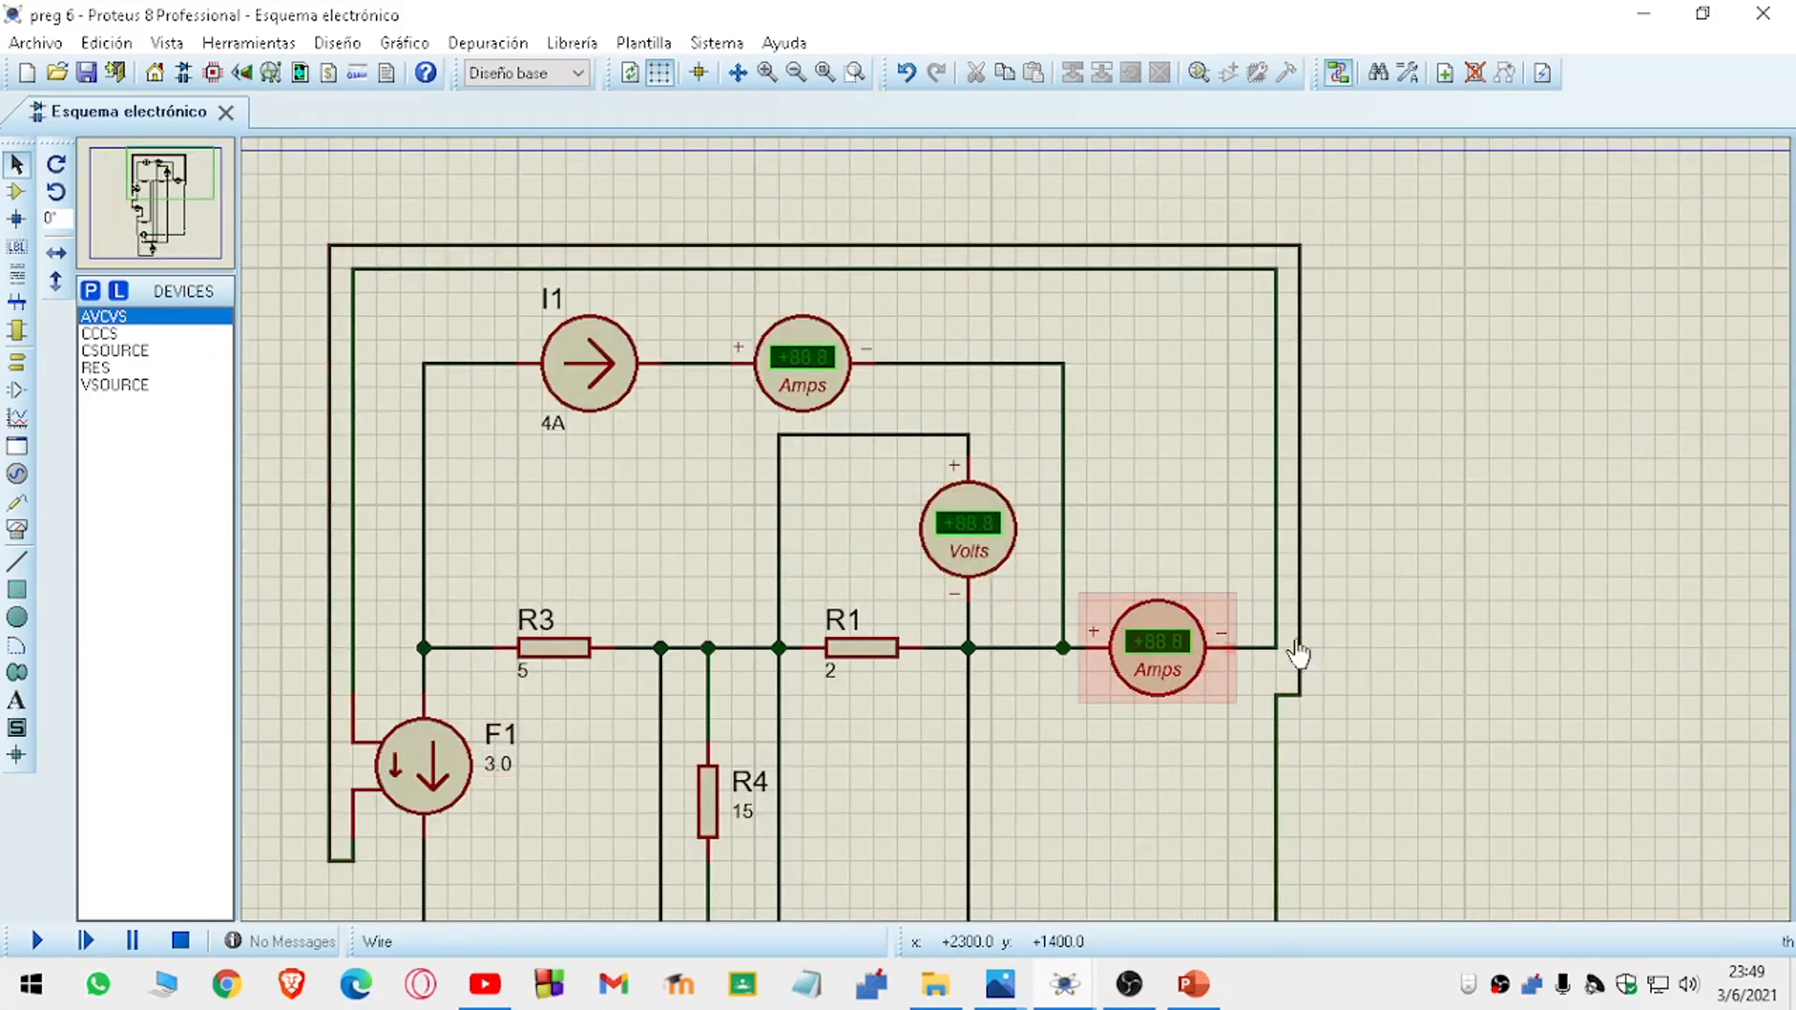
key("F7")
key("F6")
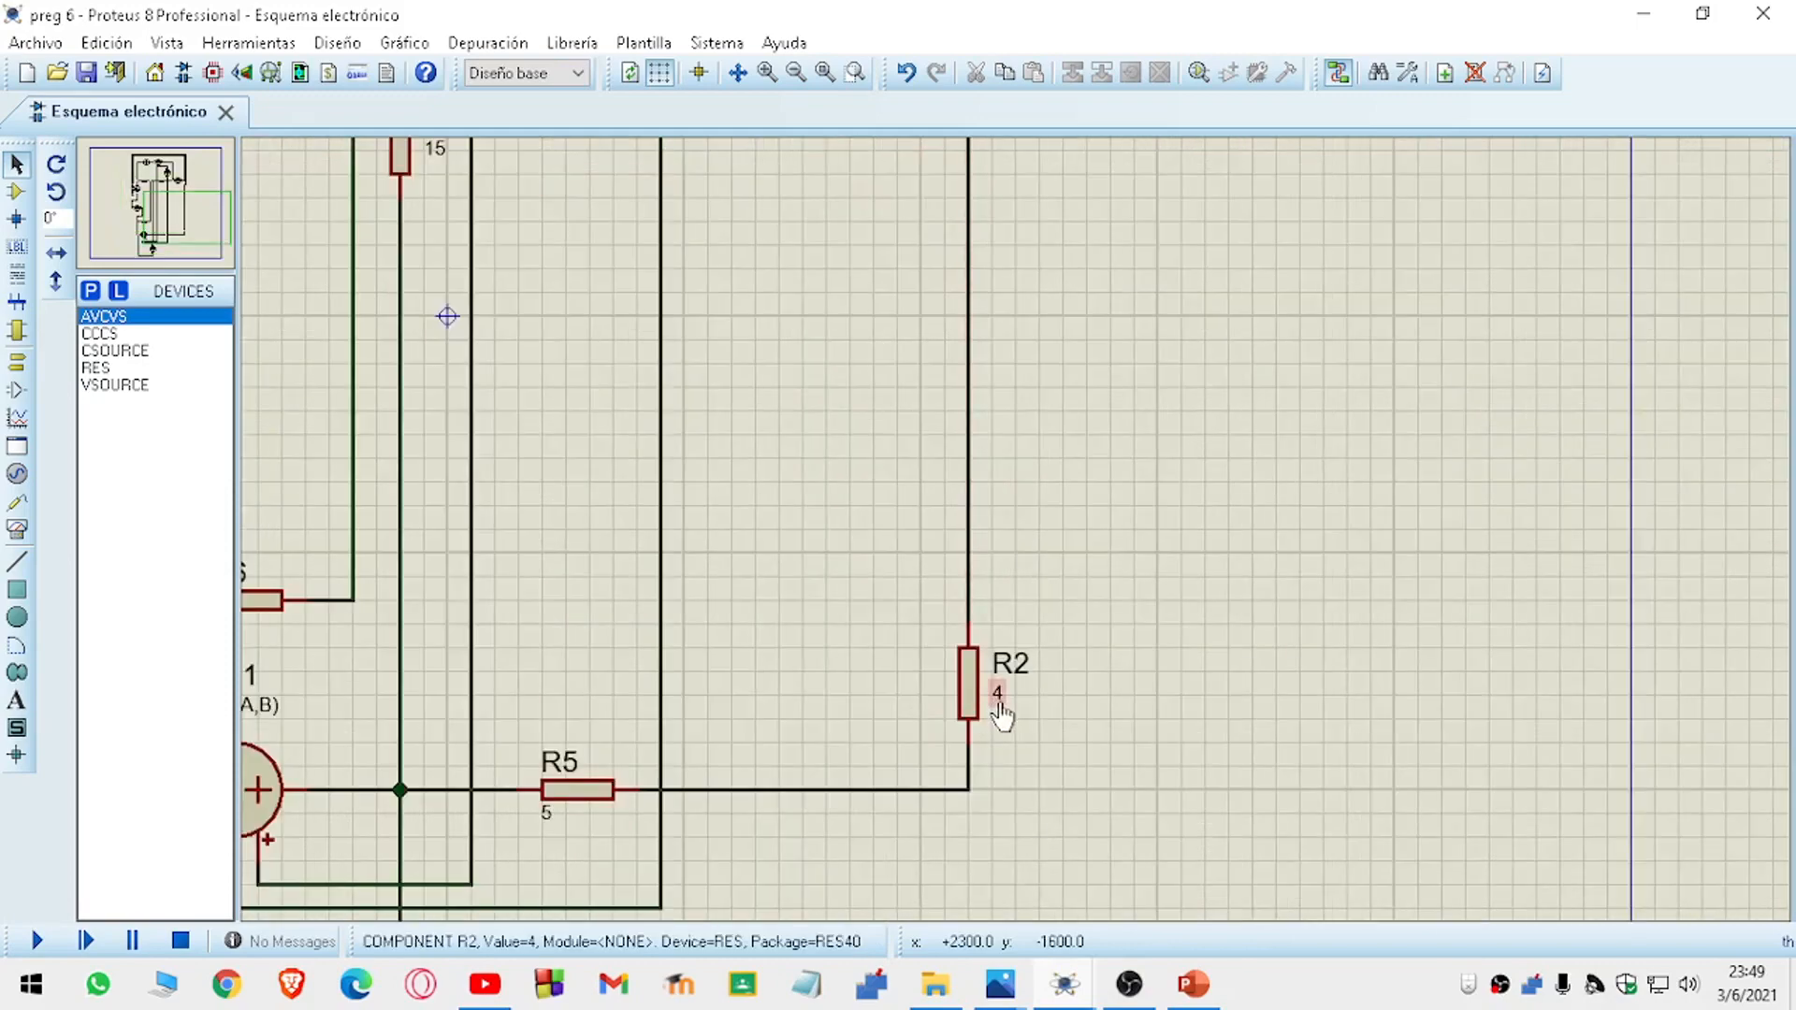
key("F7")
key("F7")
key("F6")
key("F6")
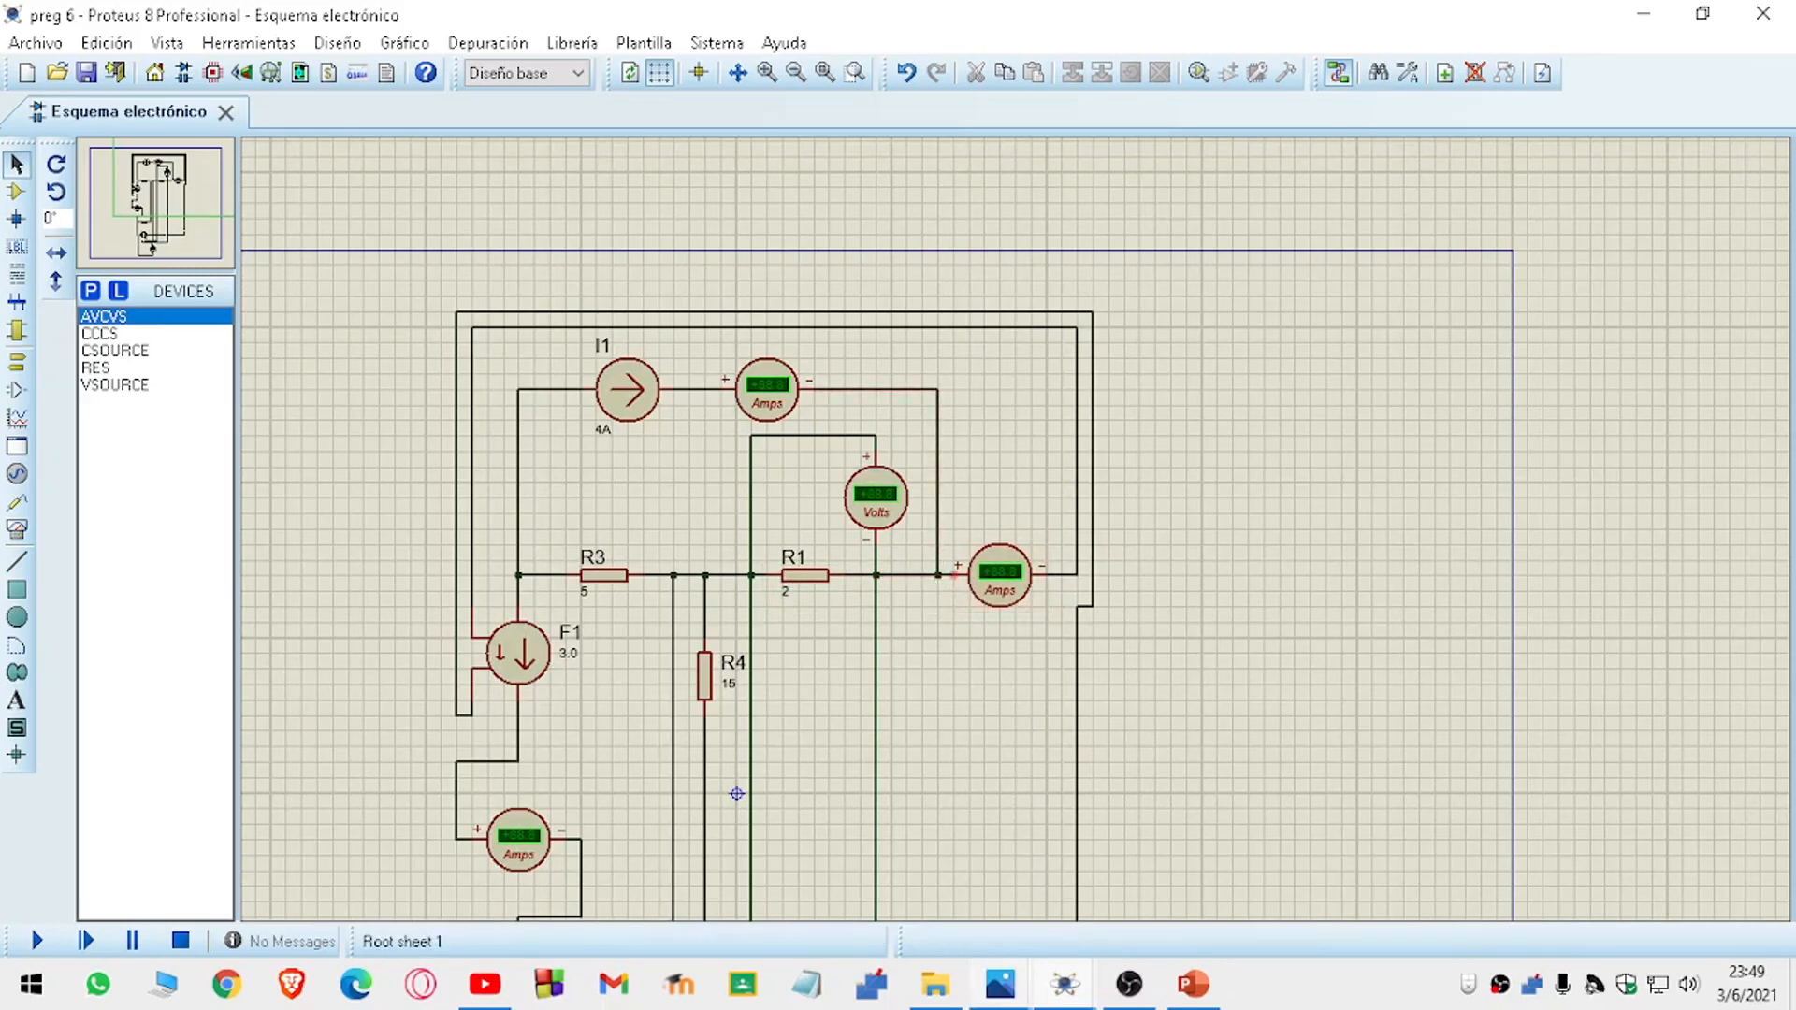
Recheck ejemplo 2.png and follow the loop that puts F1's control terminals in series with R2.
mouse_move(997, 995)
left_click(1079, 822)
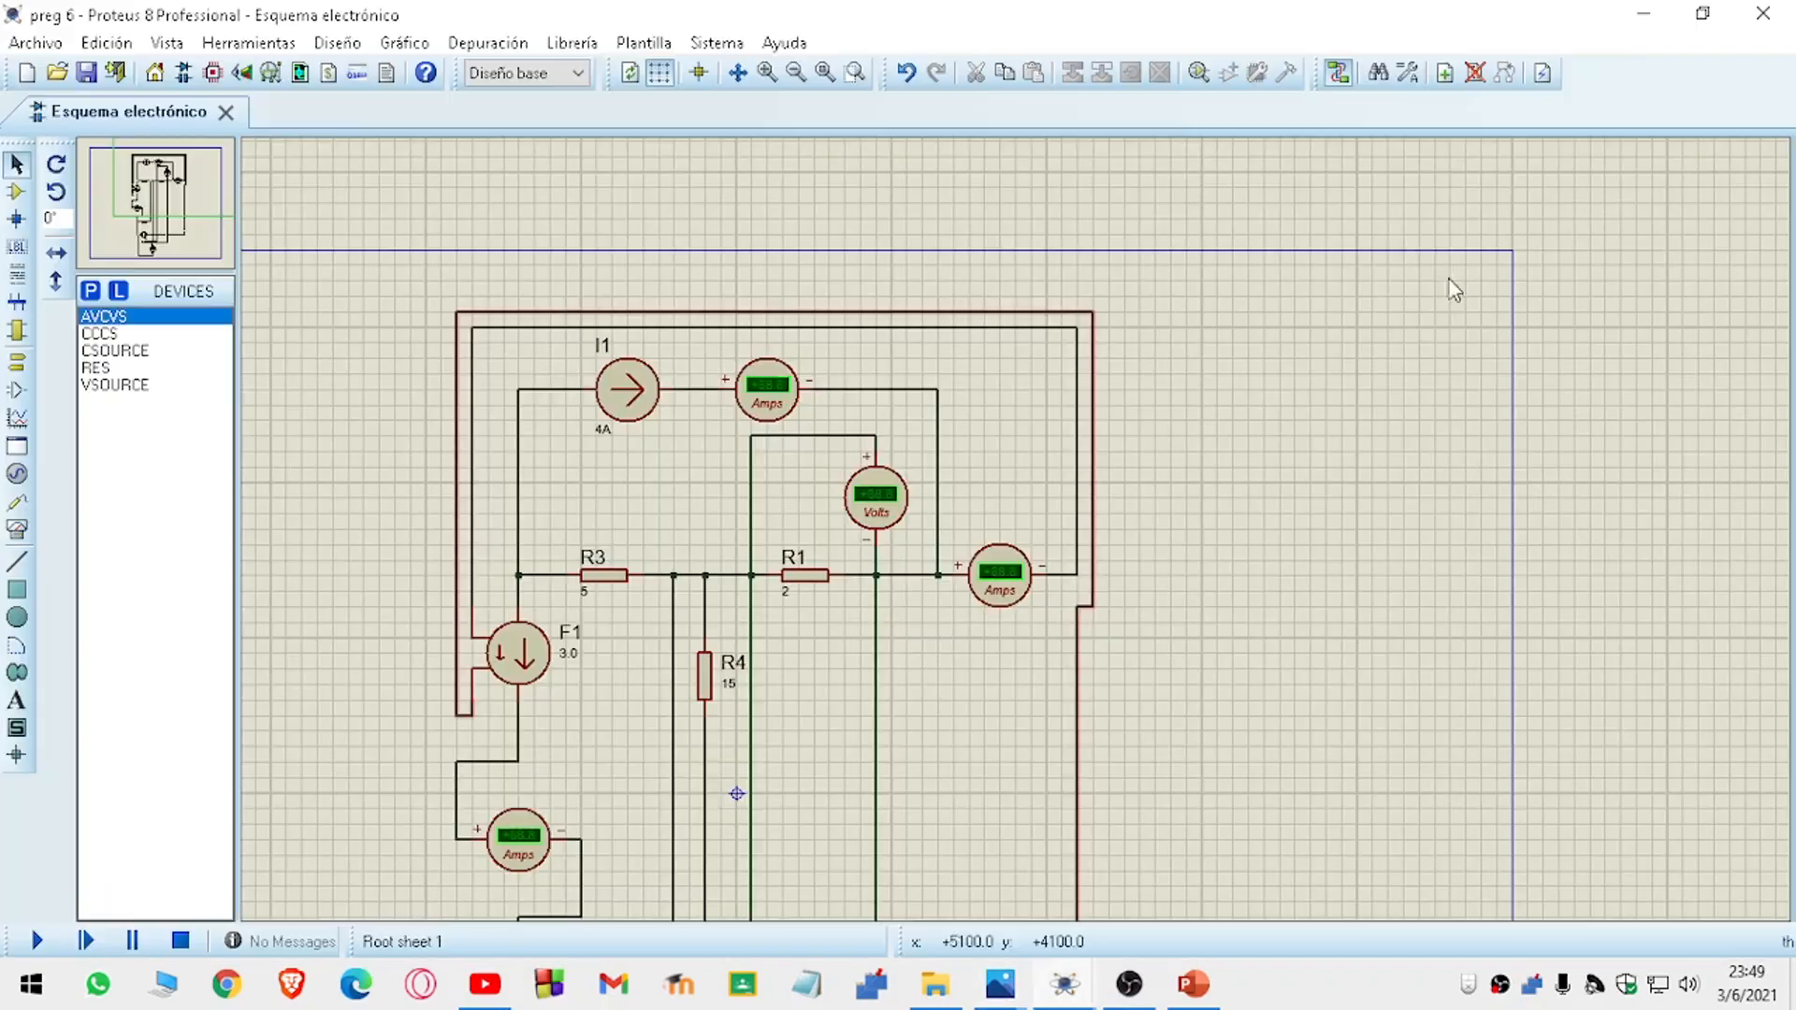
left_click(1646, 21)
scroll(1086, 716, "down", 1)
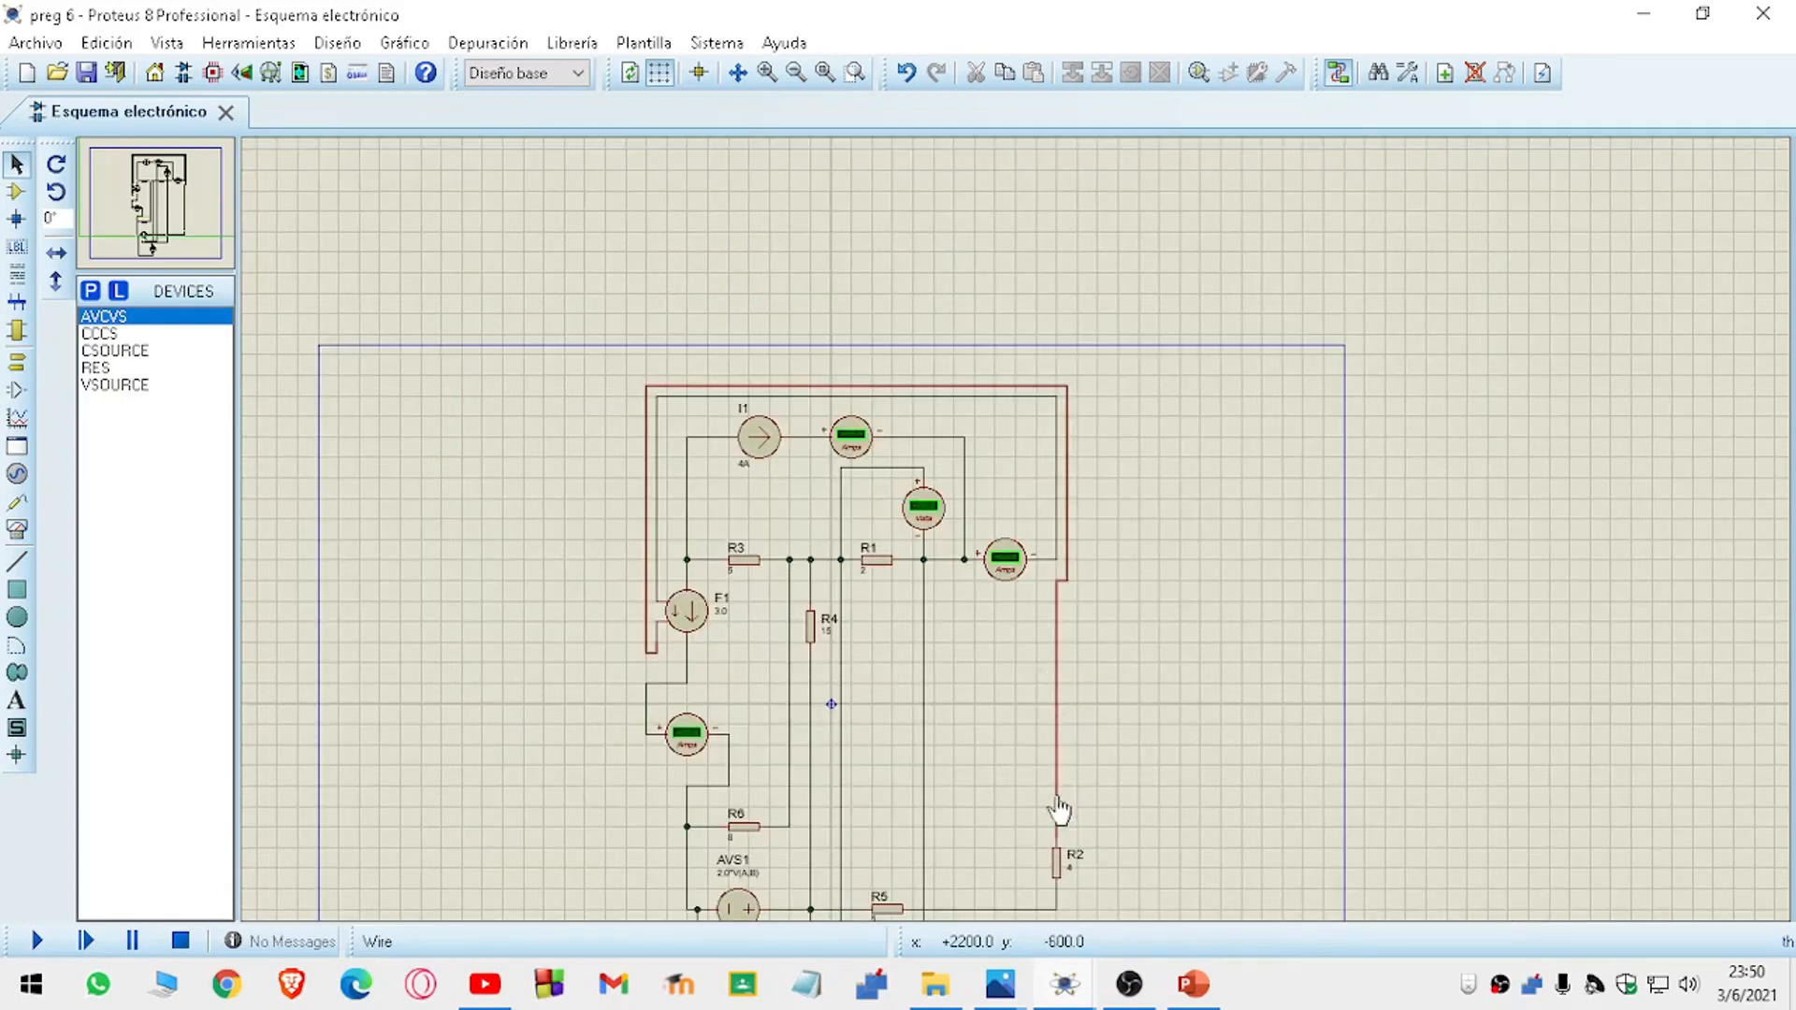
scroll(1058, 810, "up", 1)
scroll(1032, 563, "down", 2)
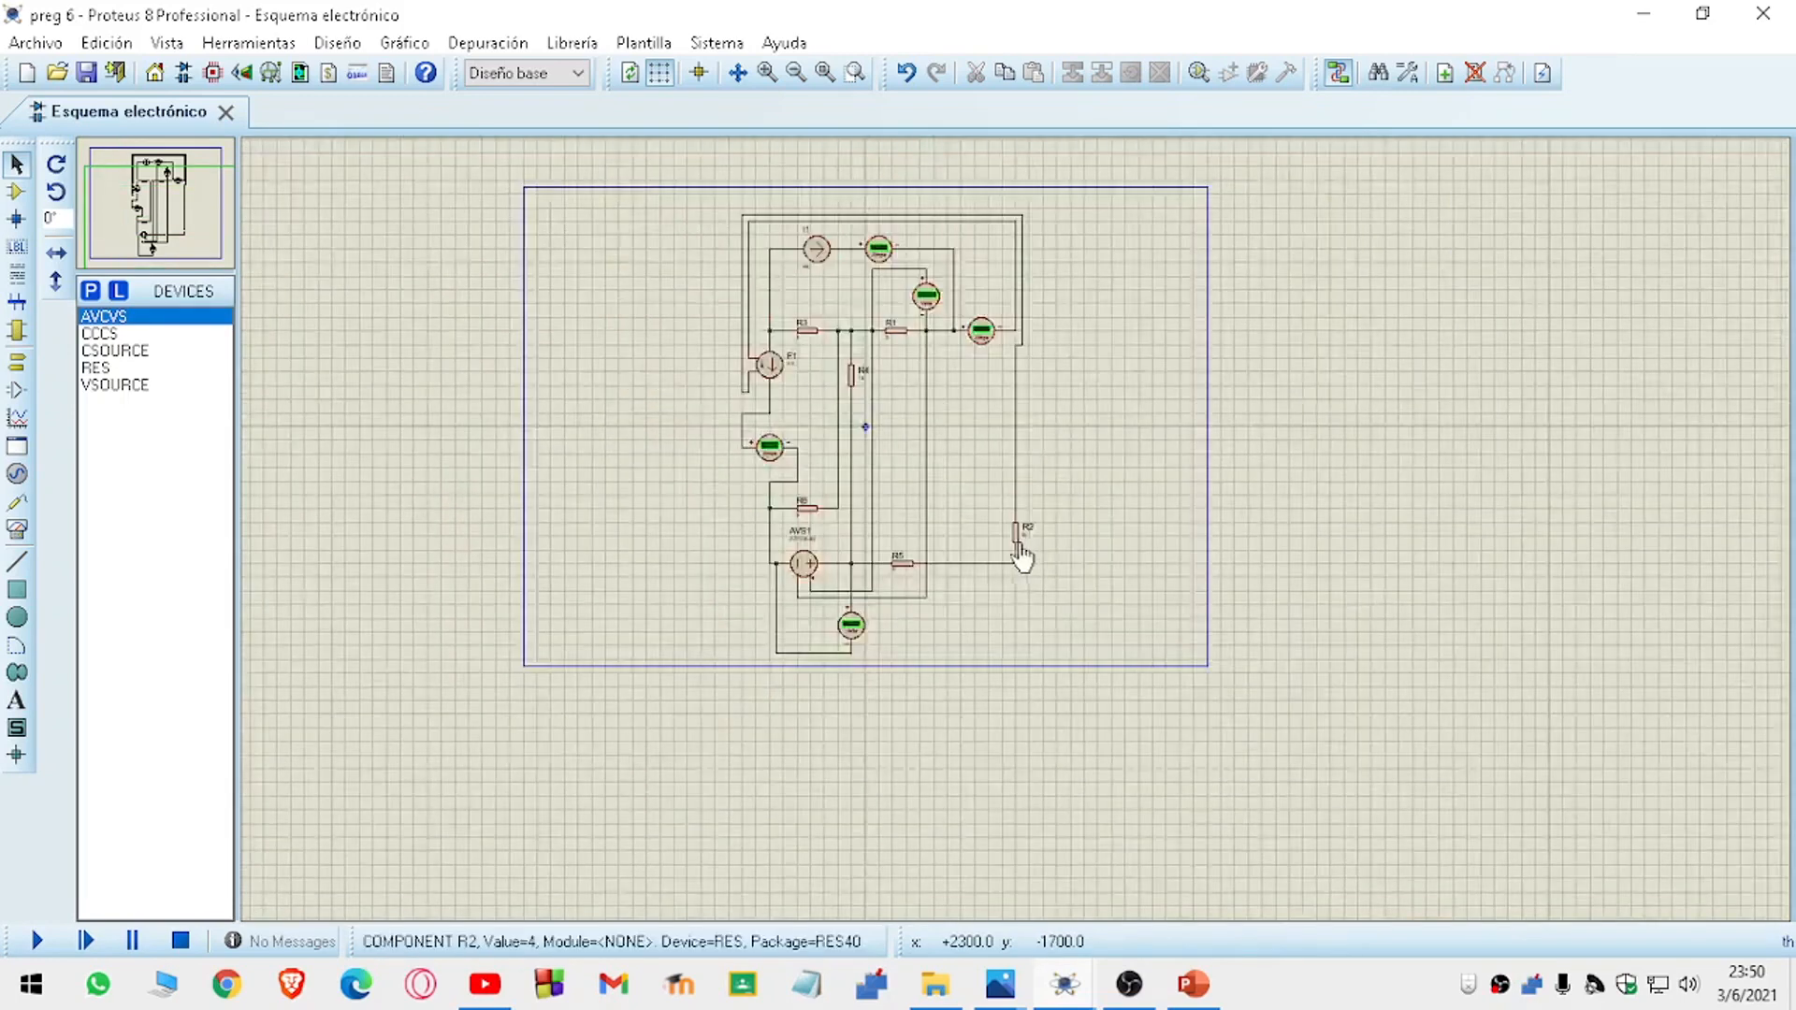
scroll(1022, 556, "down", 1)
scroll(1015, 529, "up", 3)
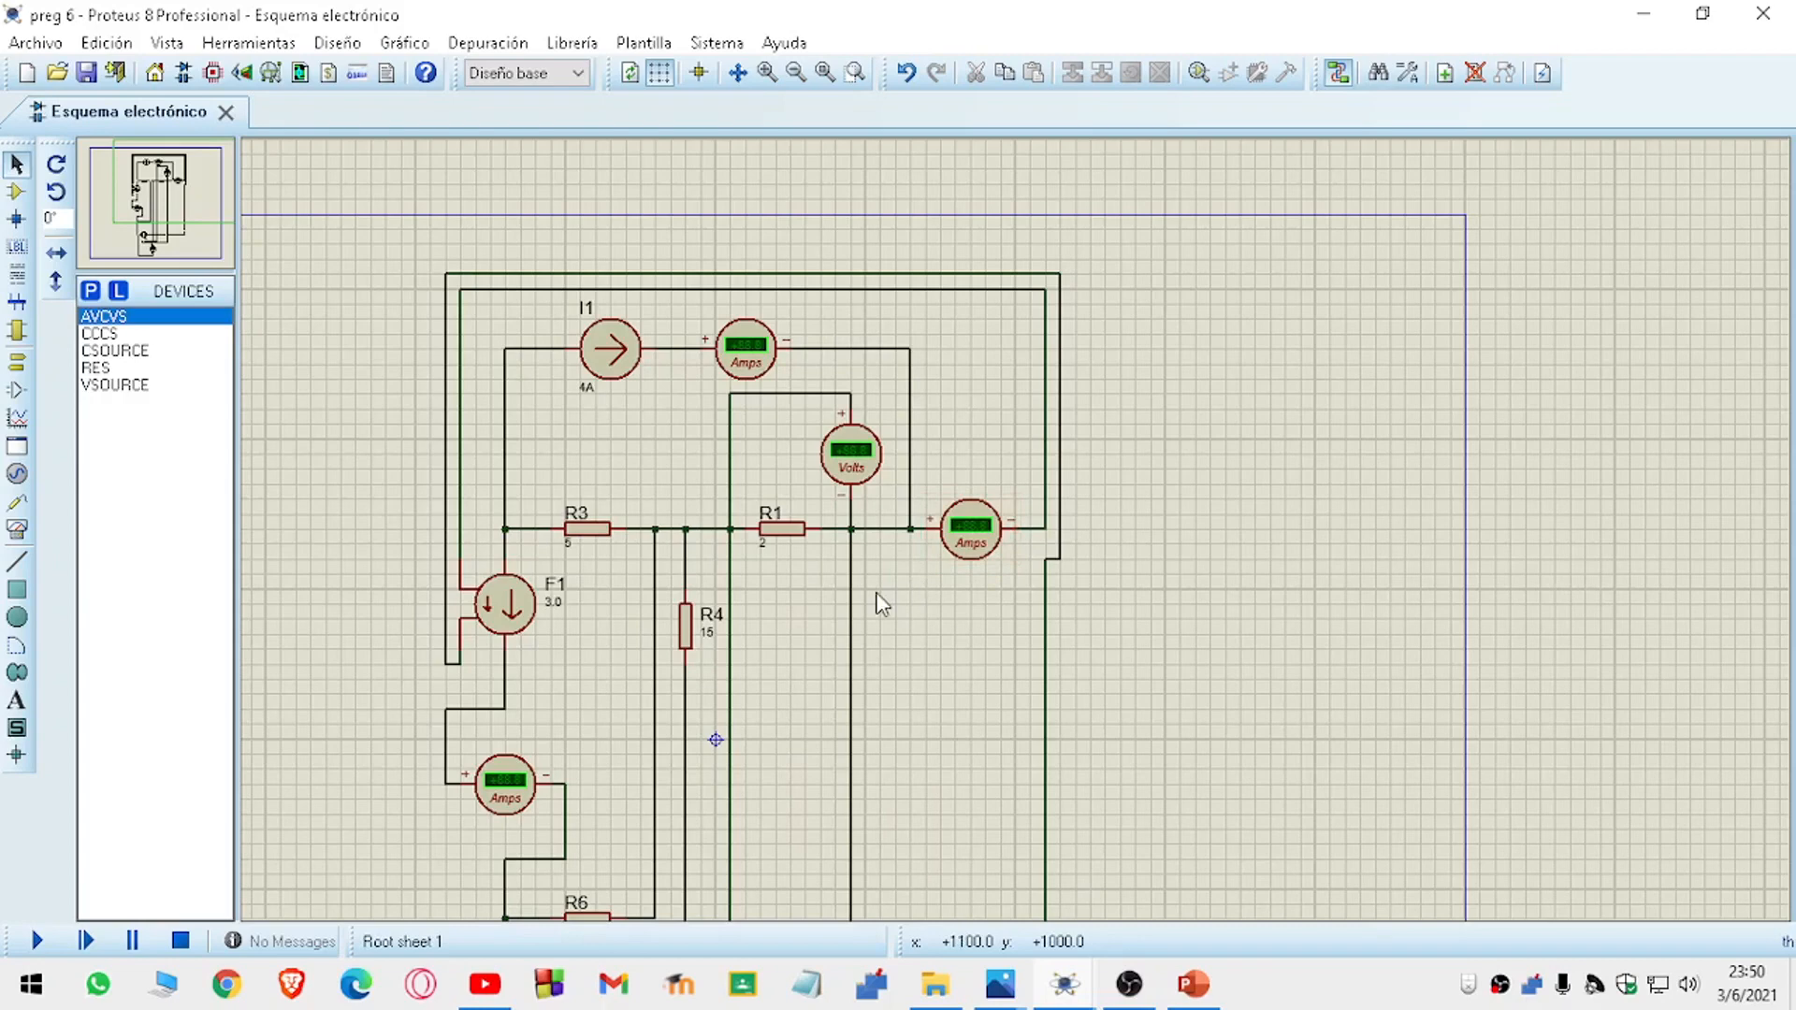
scroll(1018, 537, "up", 1)
scroll(1015, 532, "down", 1)
scroll(1014, 530, "up", 1)
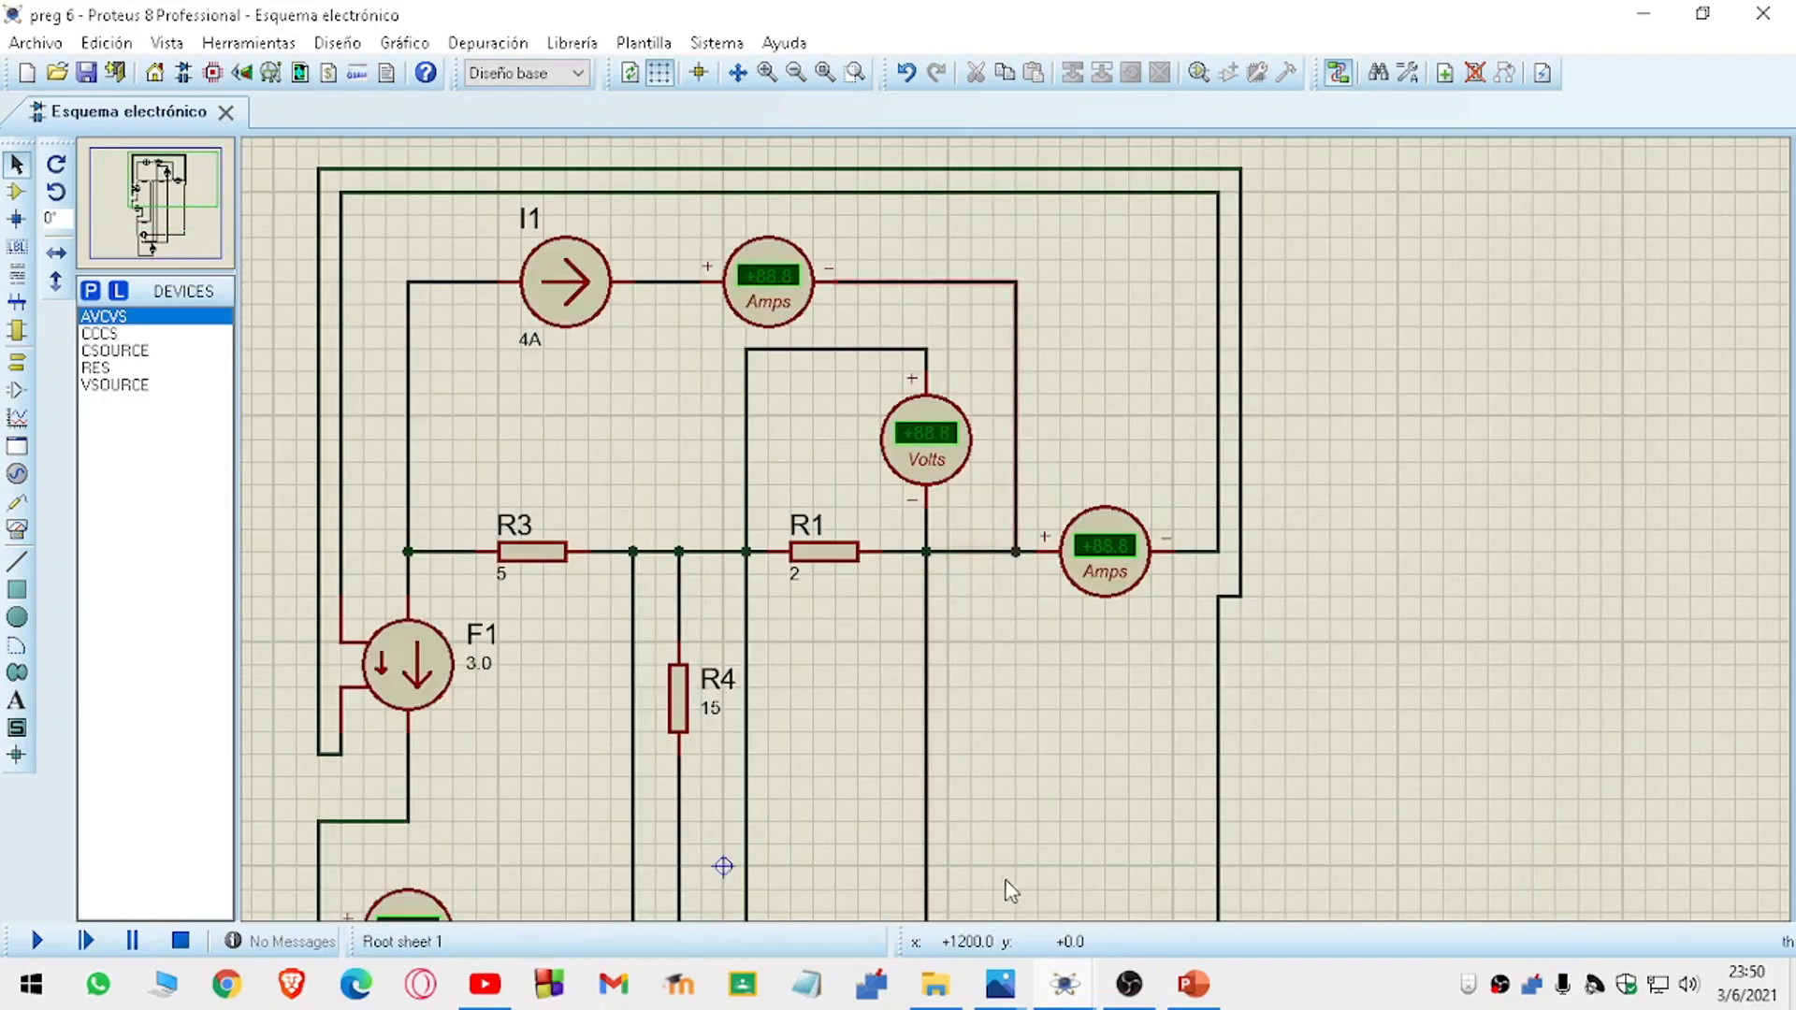
Look up the gain of the Io-dependent source in ejemplo 2.png and check F1's value against it.
mouse_move(1015, 991)
left_click(1141, 833)
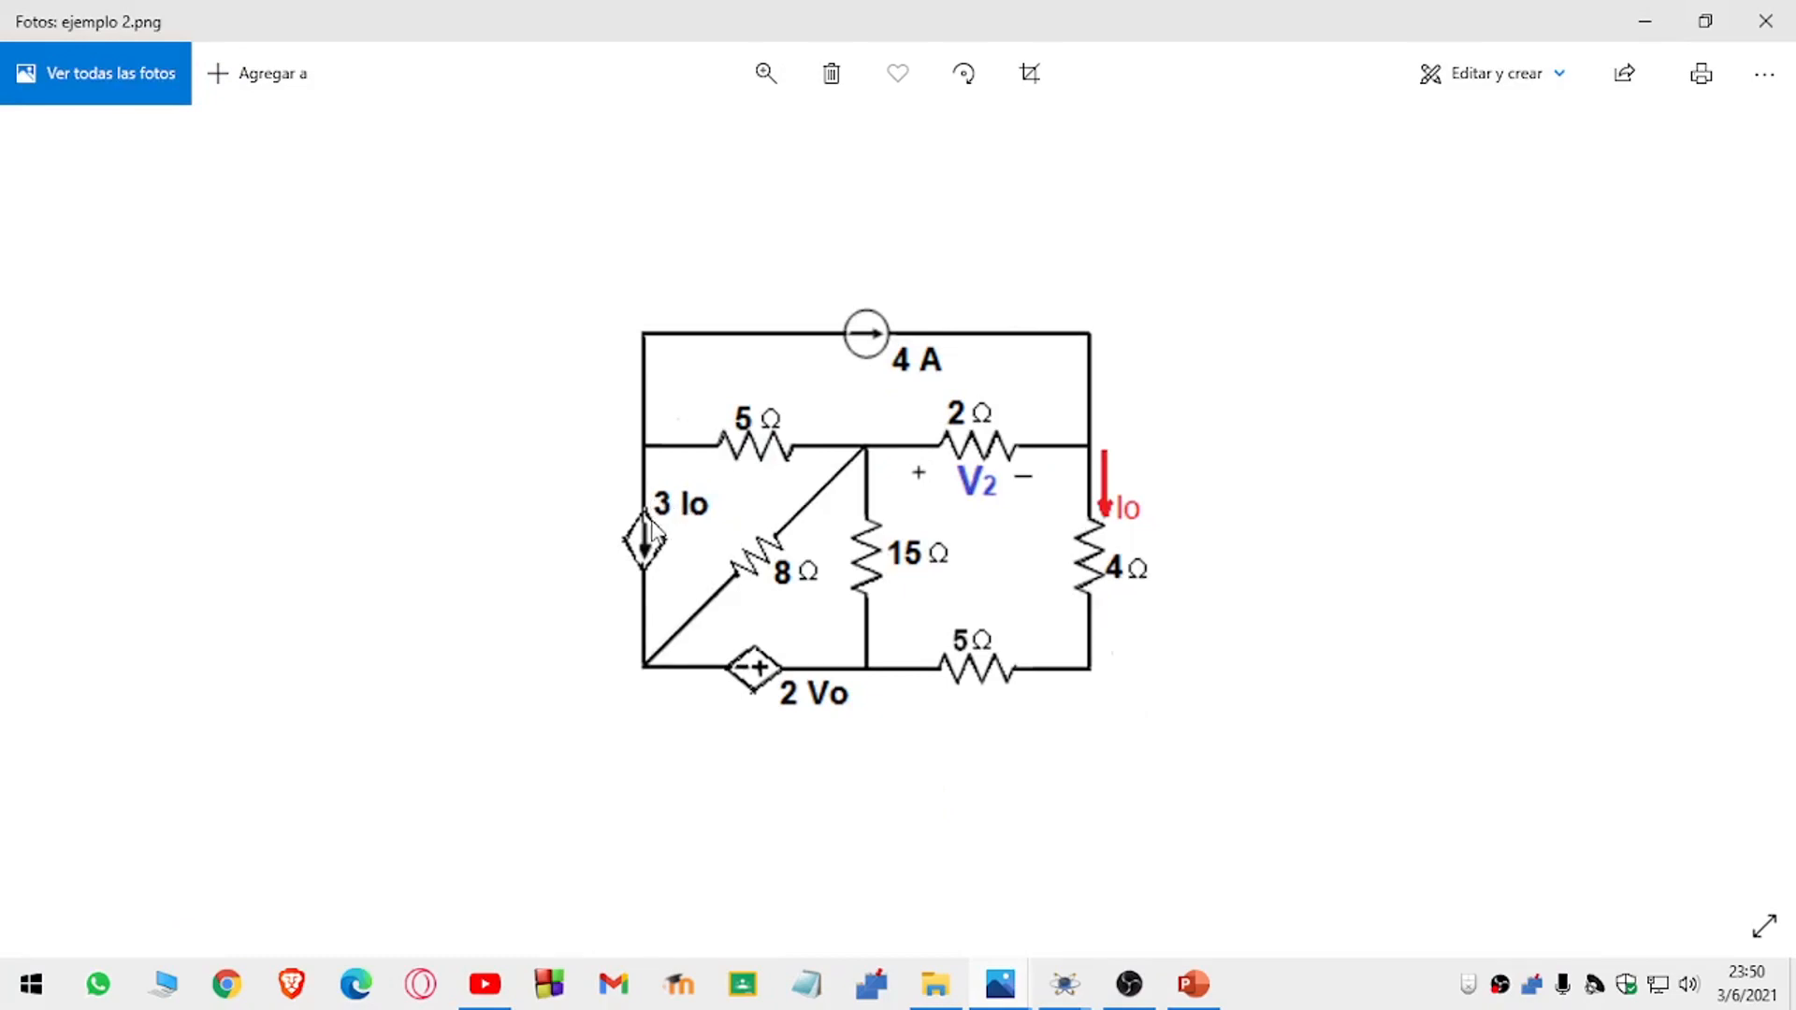
left_click(1646, 20)
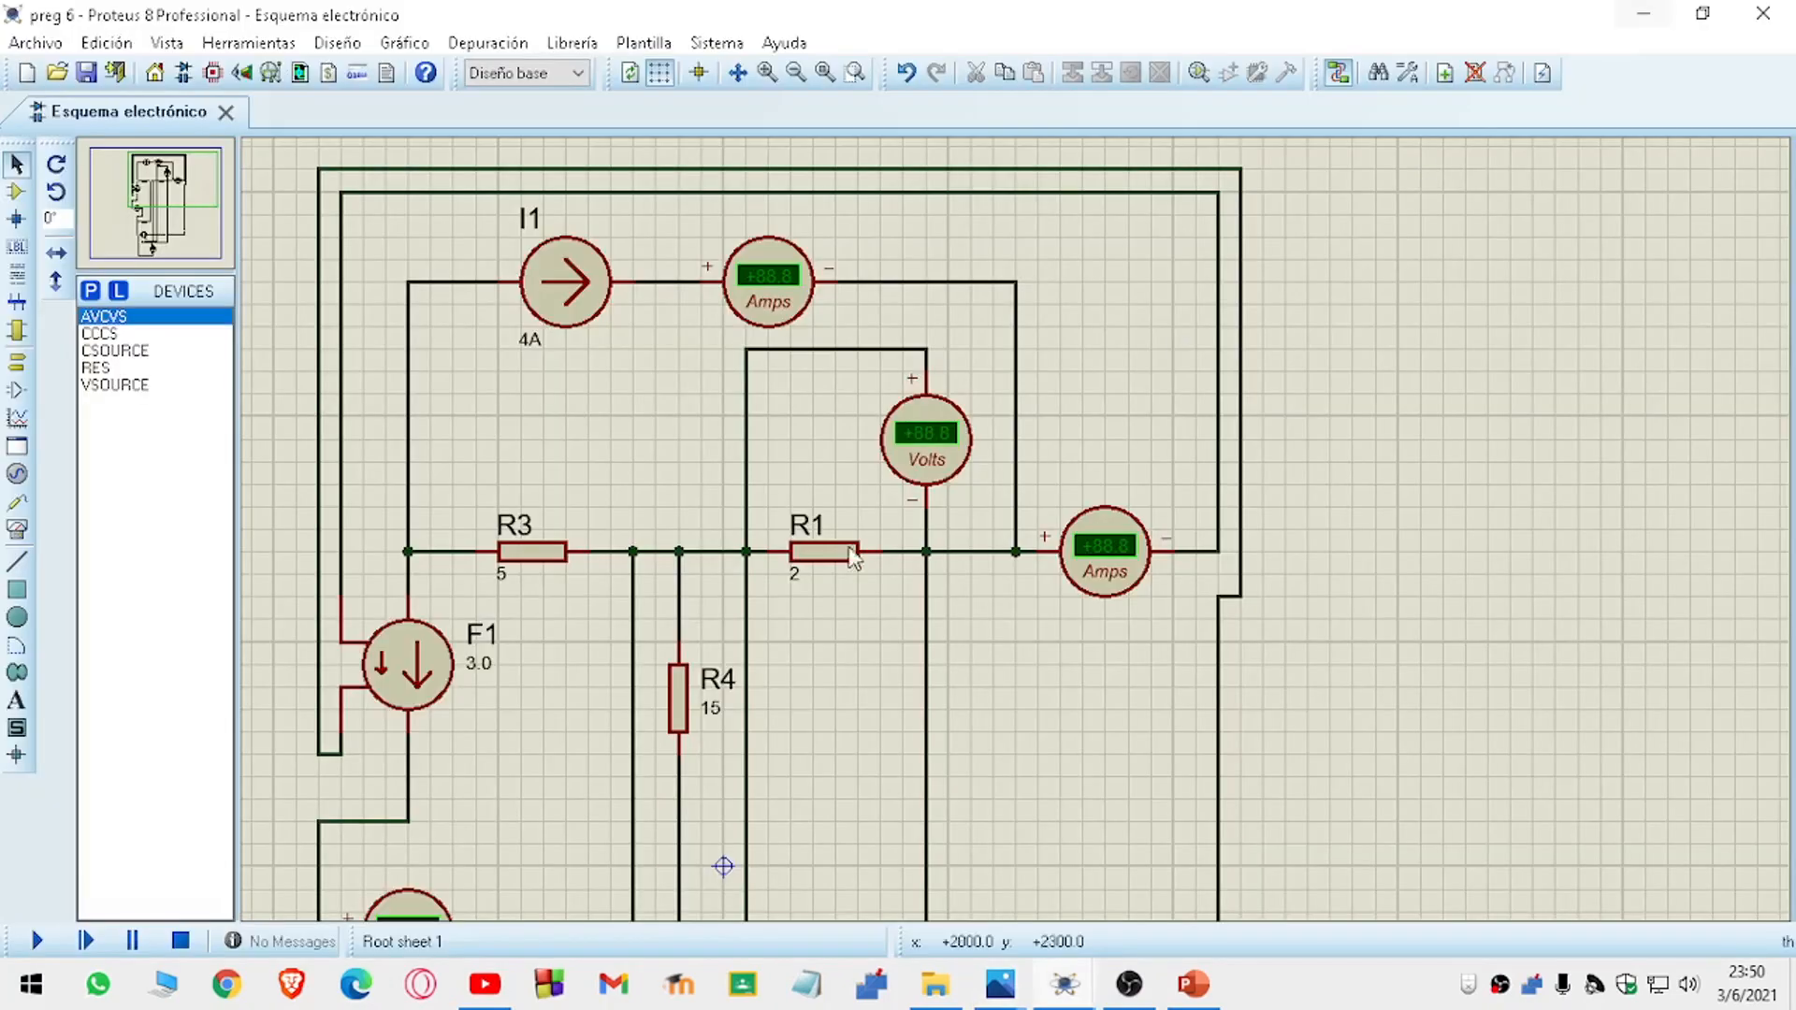
double_click(479, 661)
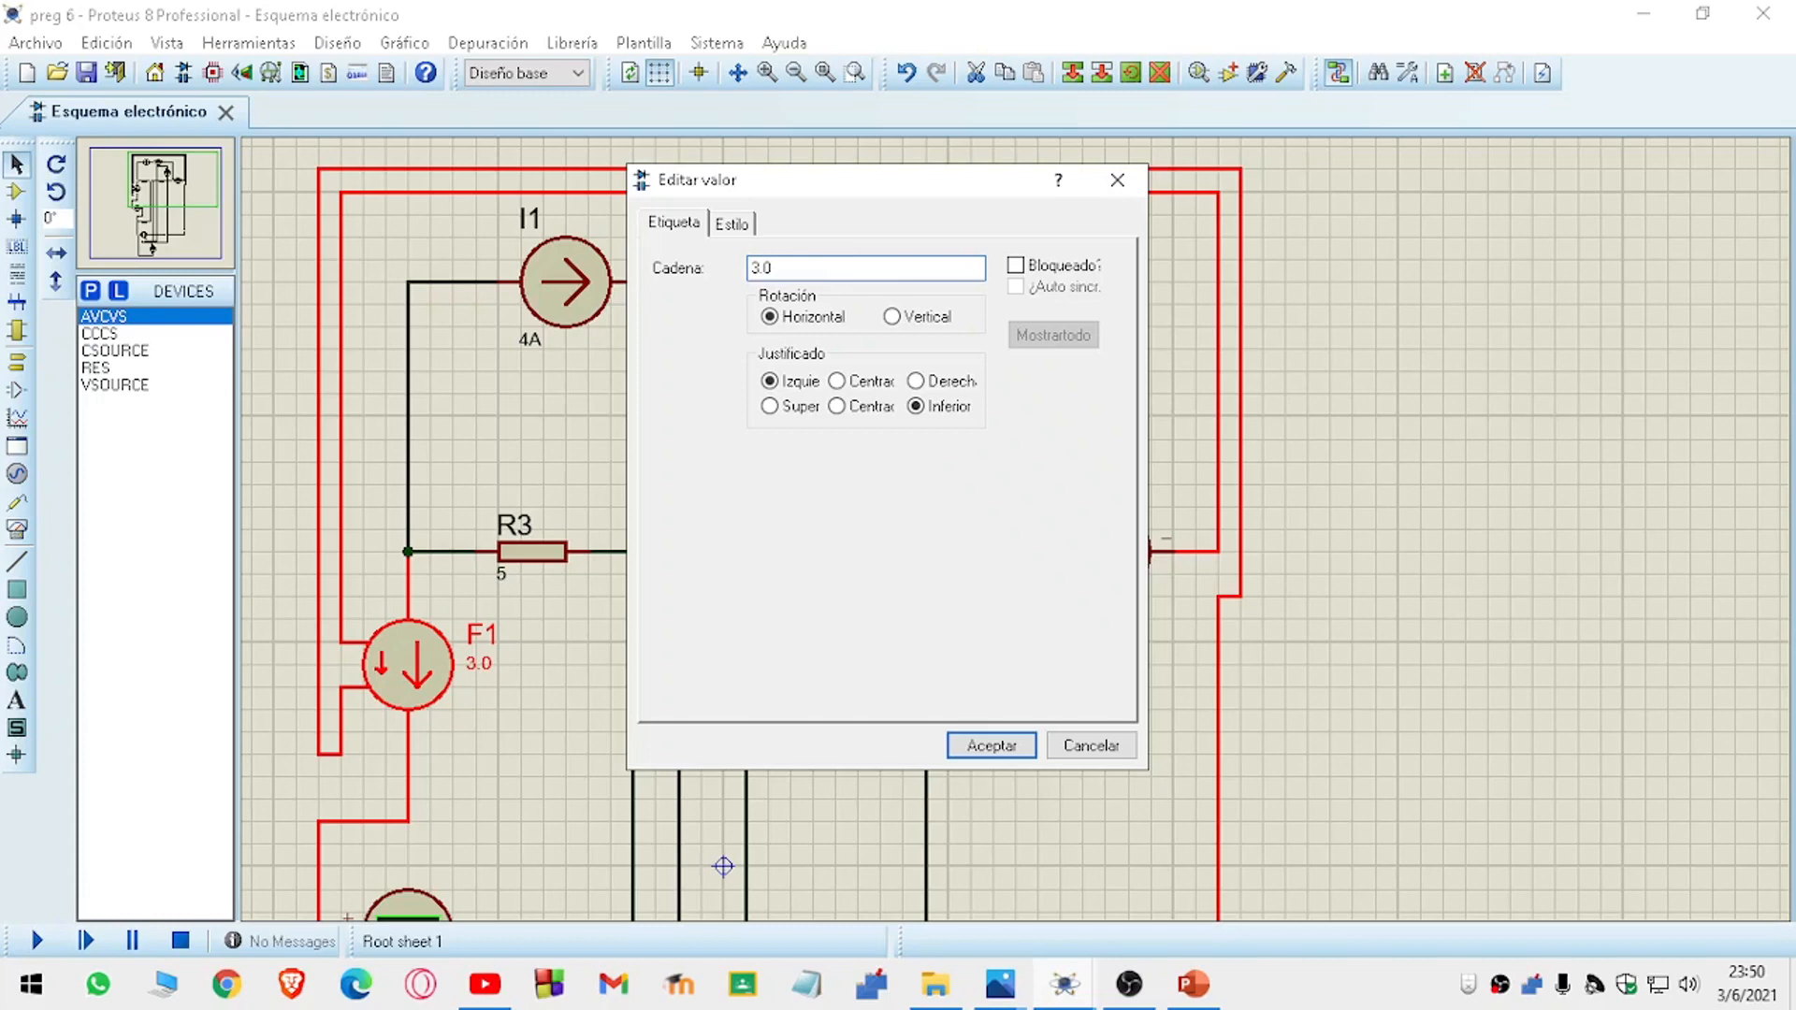
key("Return")
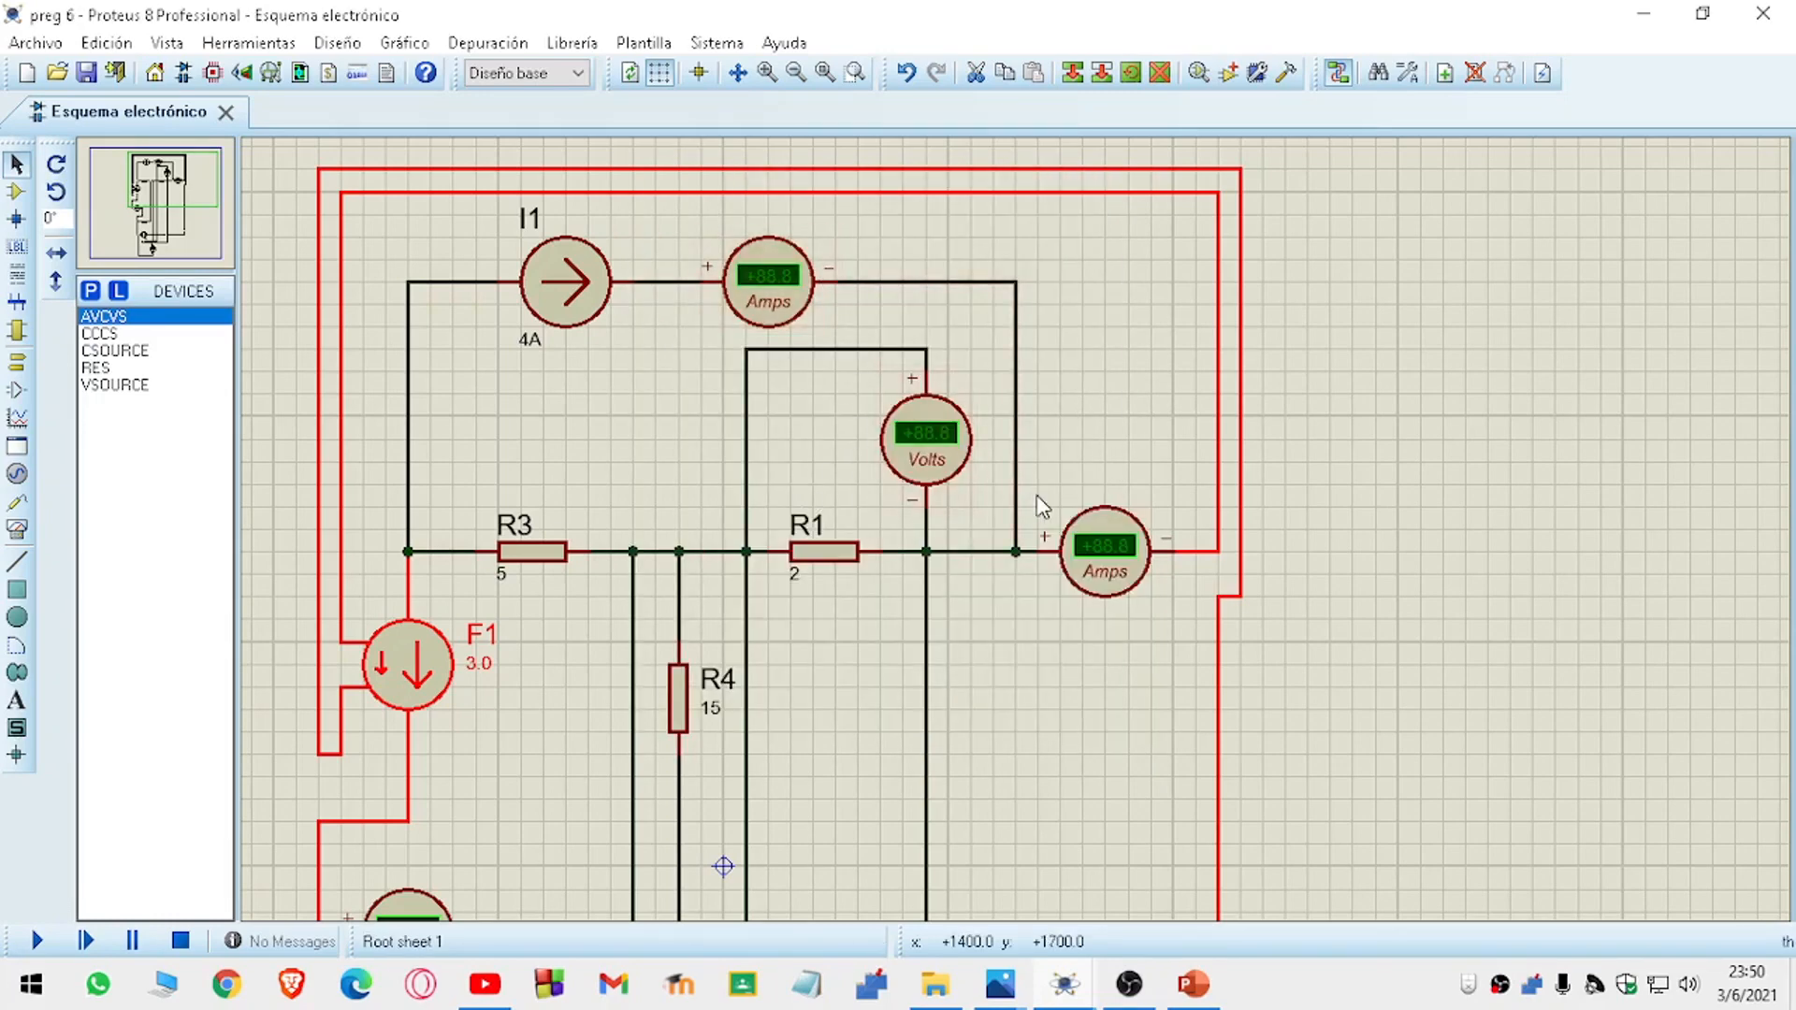
Look over the circuit from source I1 down to AVS1, R5 and R2.
scroll(1042, 379, "down", 2)
scroll(1018, 566, "up", 1)
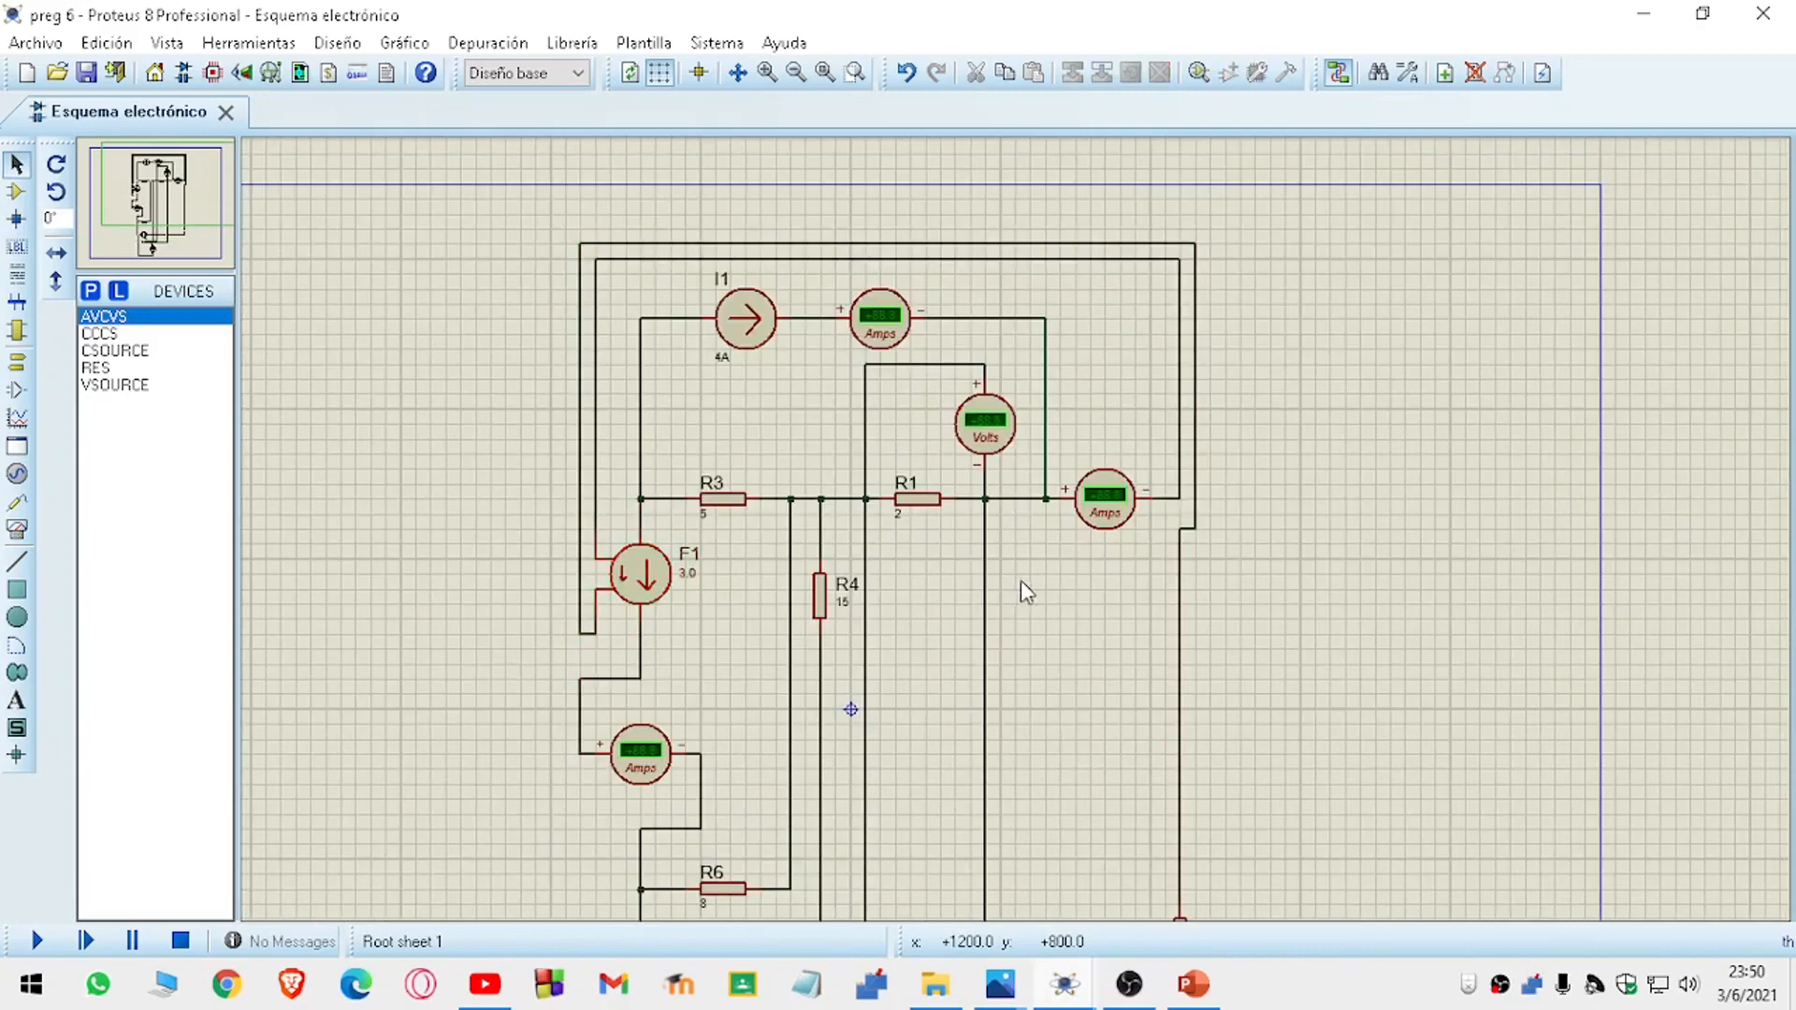
scroll(1024, 588, "down", 1)
scroll(1018, 538, "up", 1)
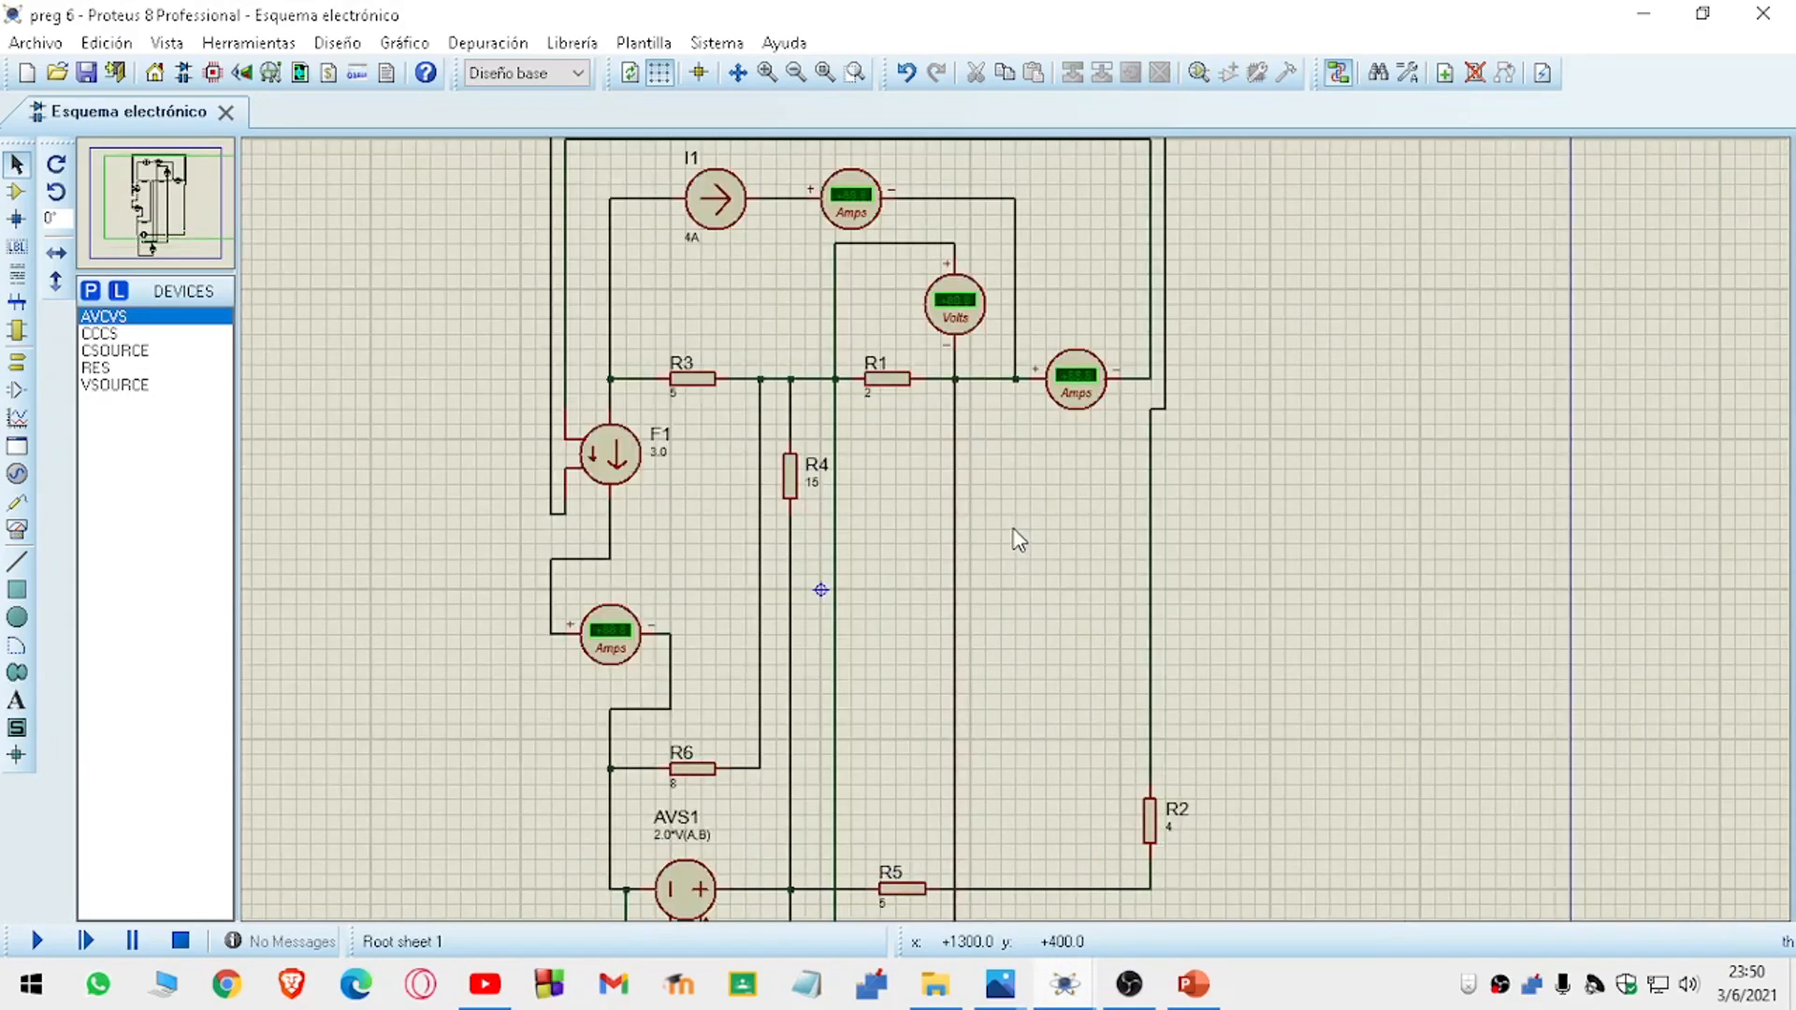
scroll(1019, 541, "down", 1)
scroll(997, 515, "up", 2)
scroll(1026, 561, "down", 1)
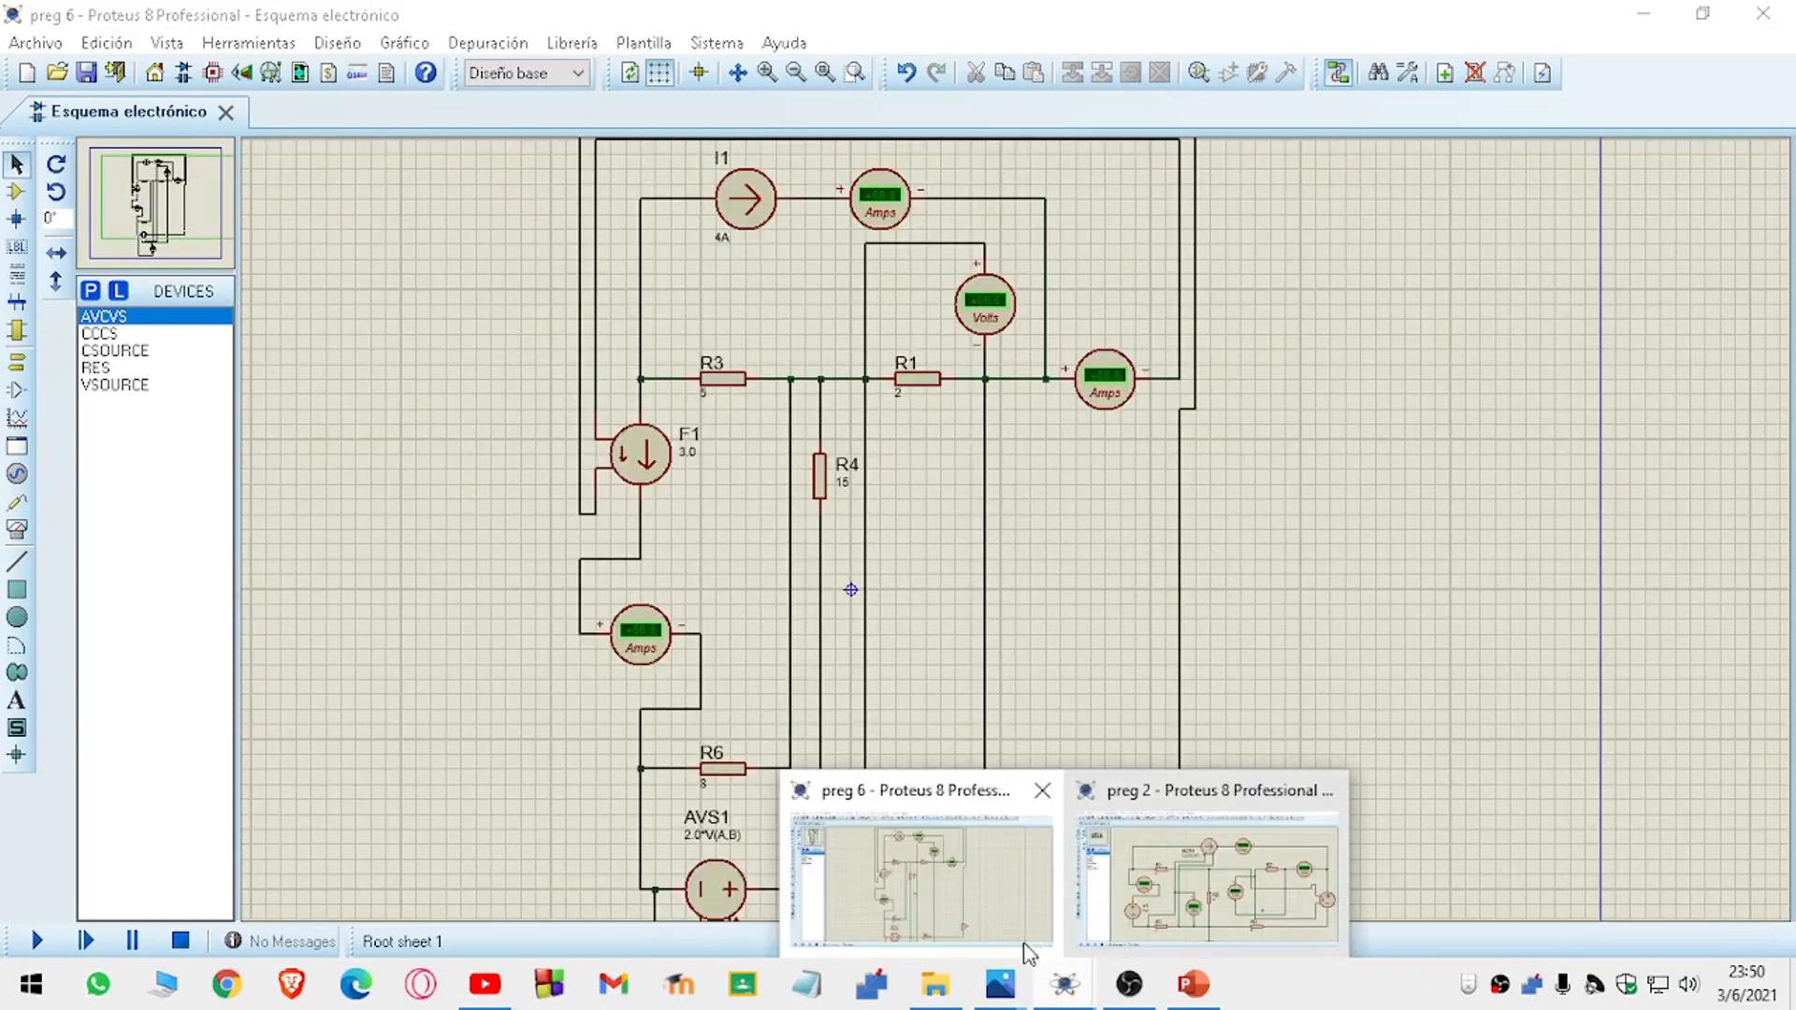
Check the dependent voltage source in ejemplo 2.png and examine AVS1's polarity, gain and control terminals.
mouse_move(1035, 978)
left_click(1129, 852)
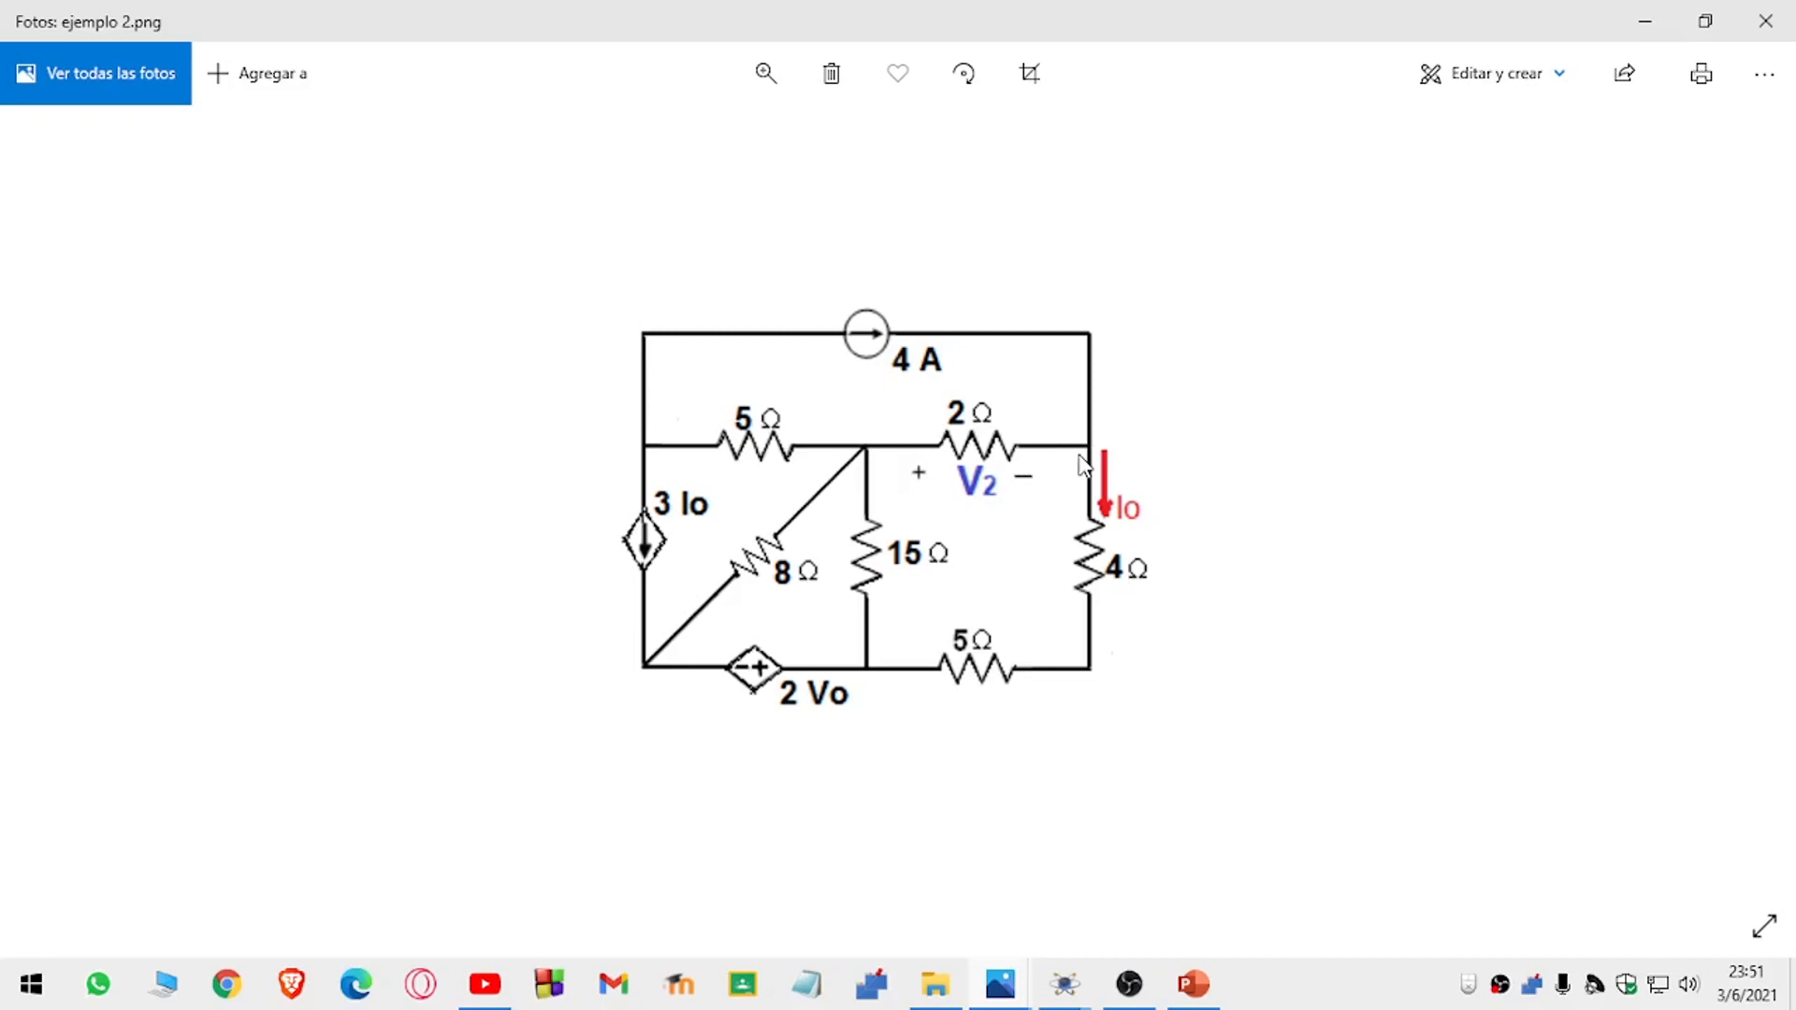
left_click(1646, 24)
scroll(1017, 533, "down", 2)
scroll(1019, 549, "up", 3)
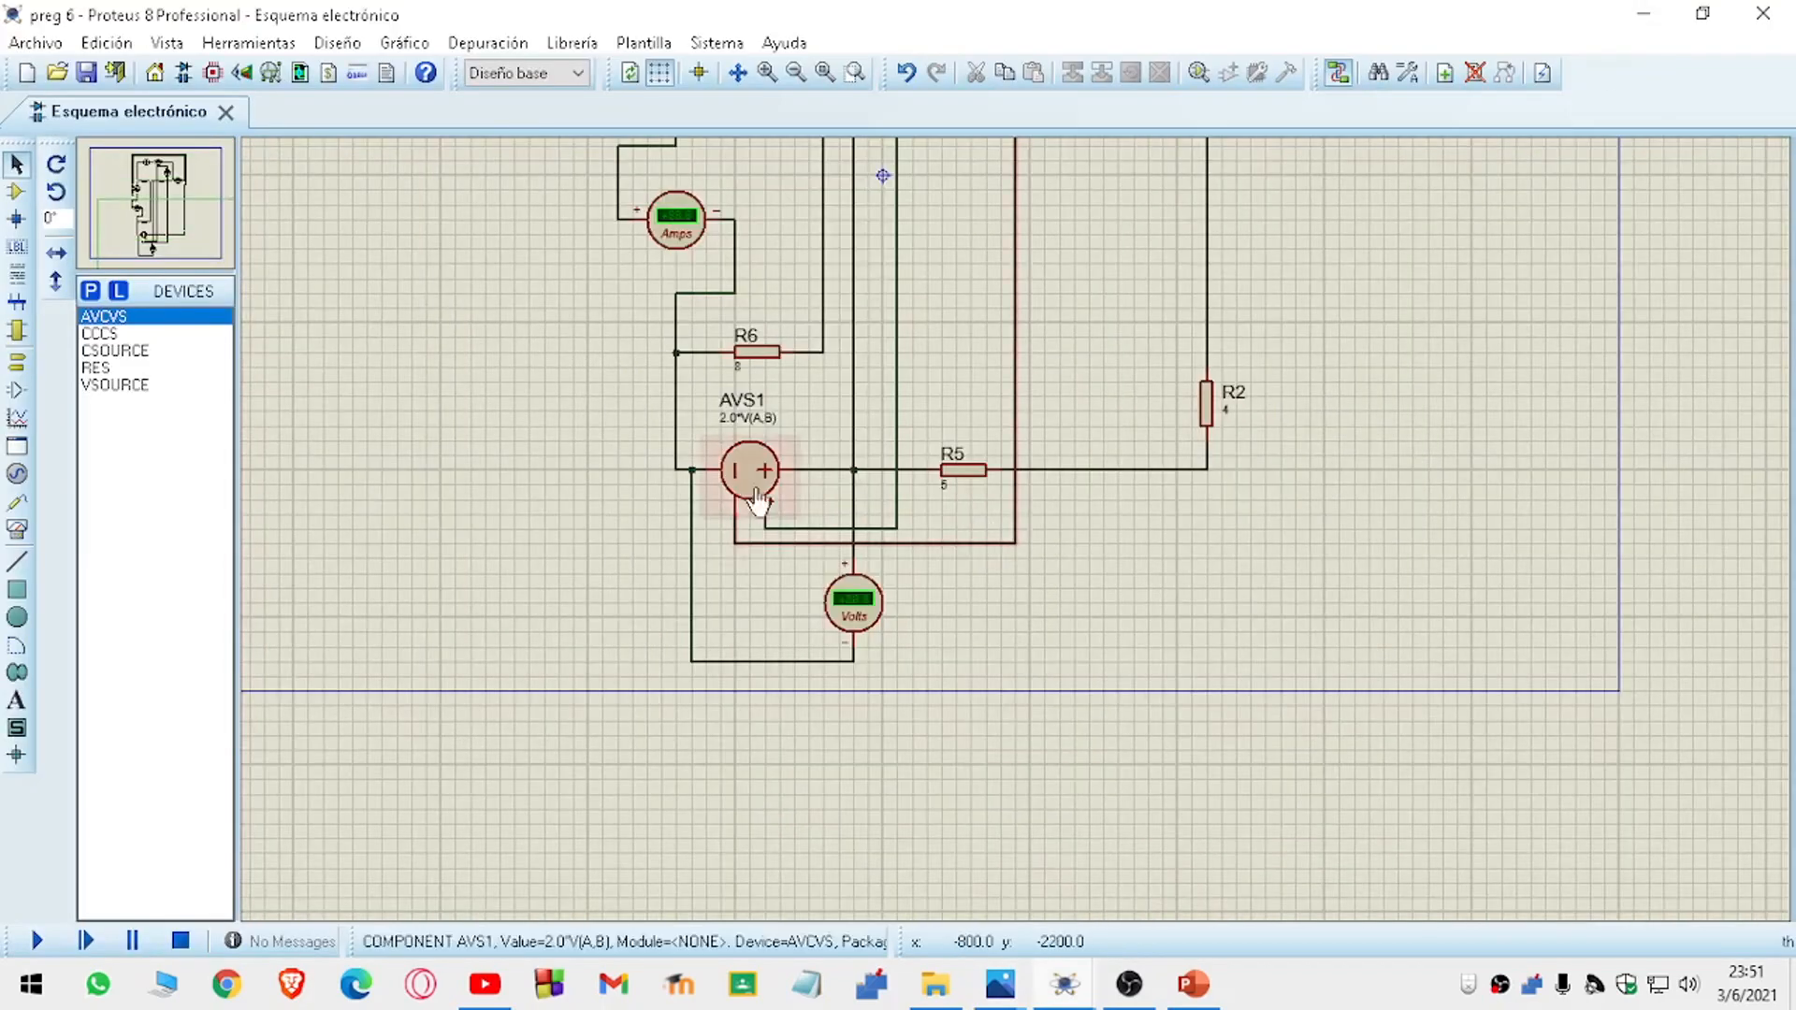
scroll(765, 517, "up", 2)
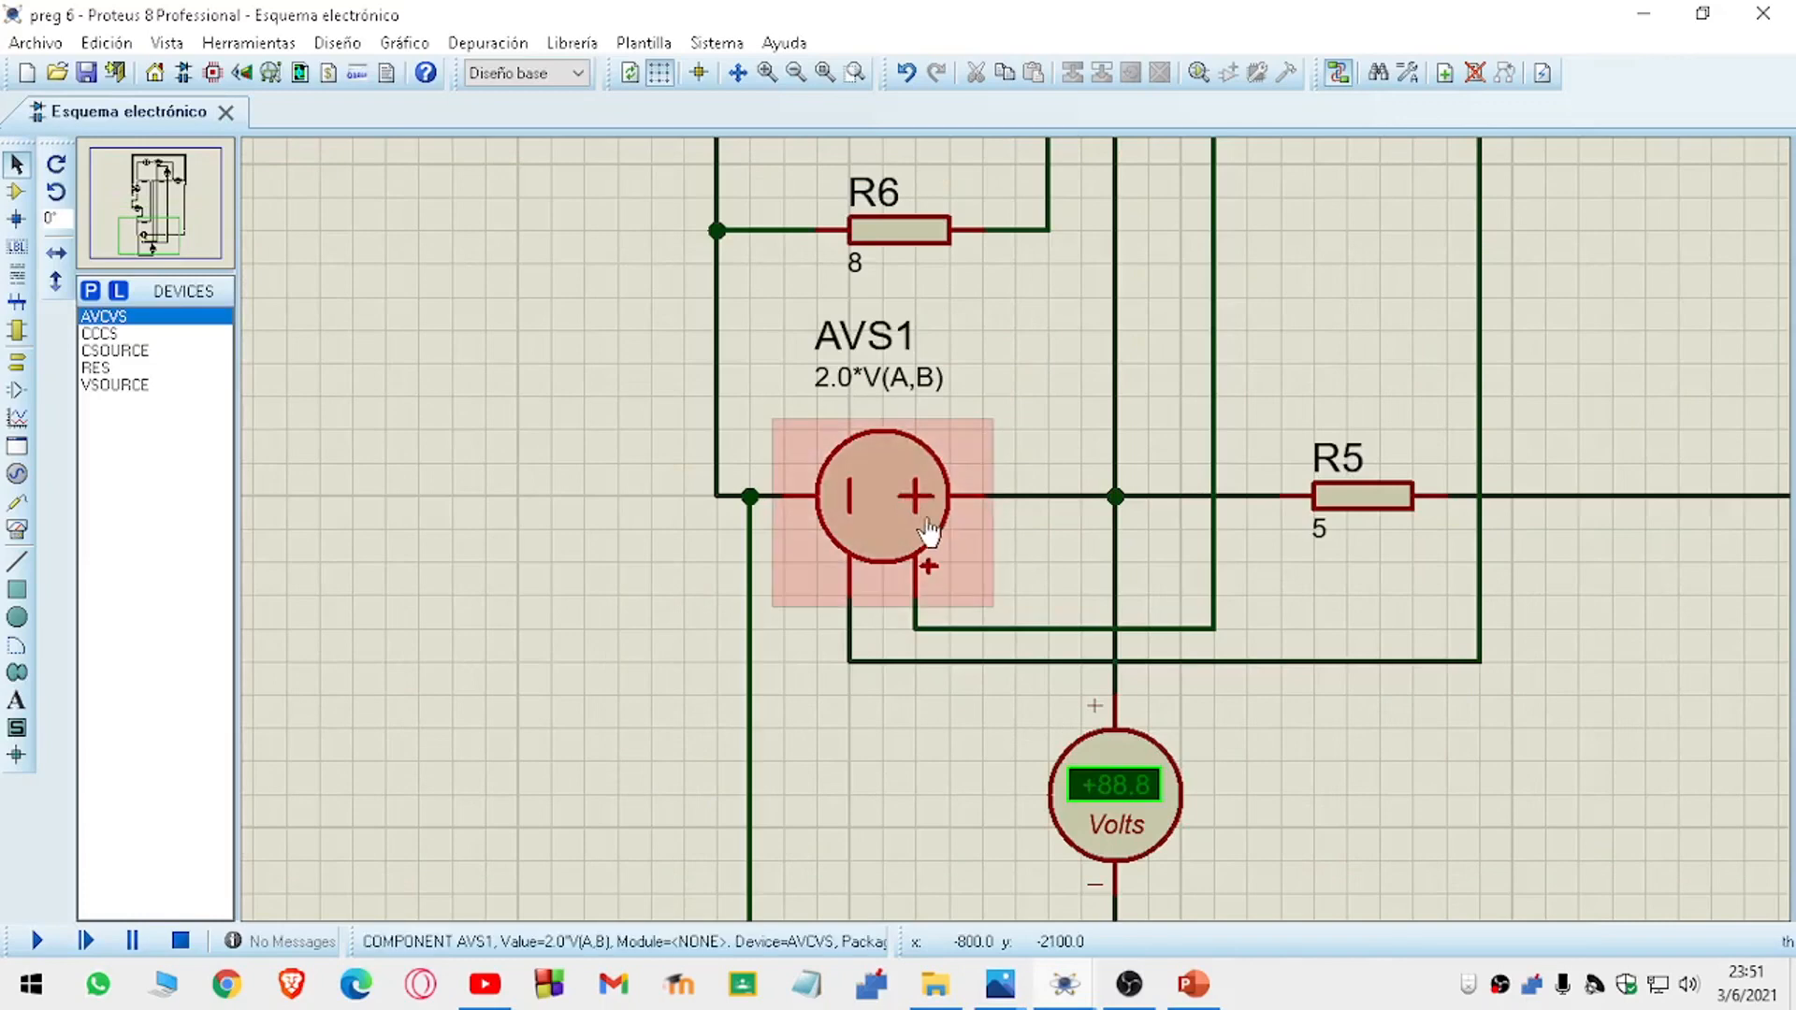
Trace the wire from AVS1's positive control terminal up to the node between R4 and R1.
scroll(1063, 514, "down", 3)
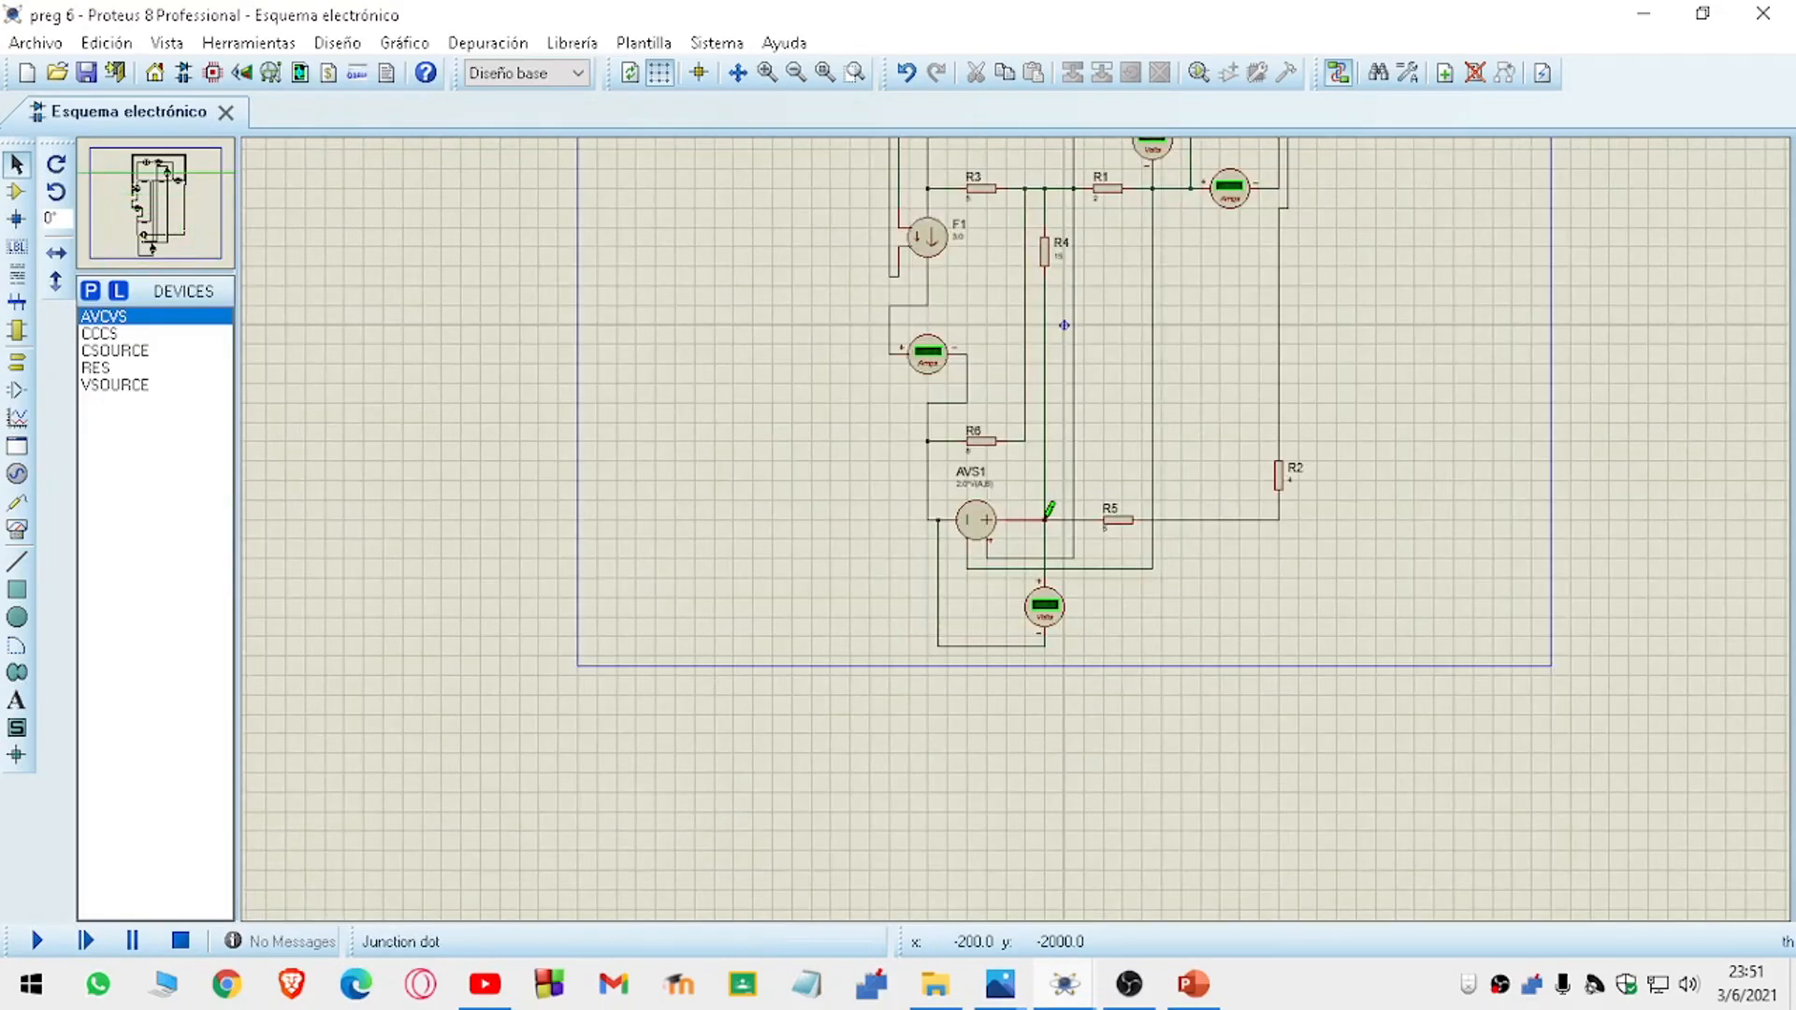
scroll(1049, 510, "up", 1)
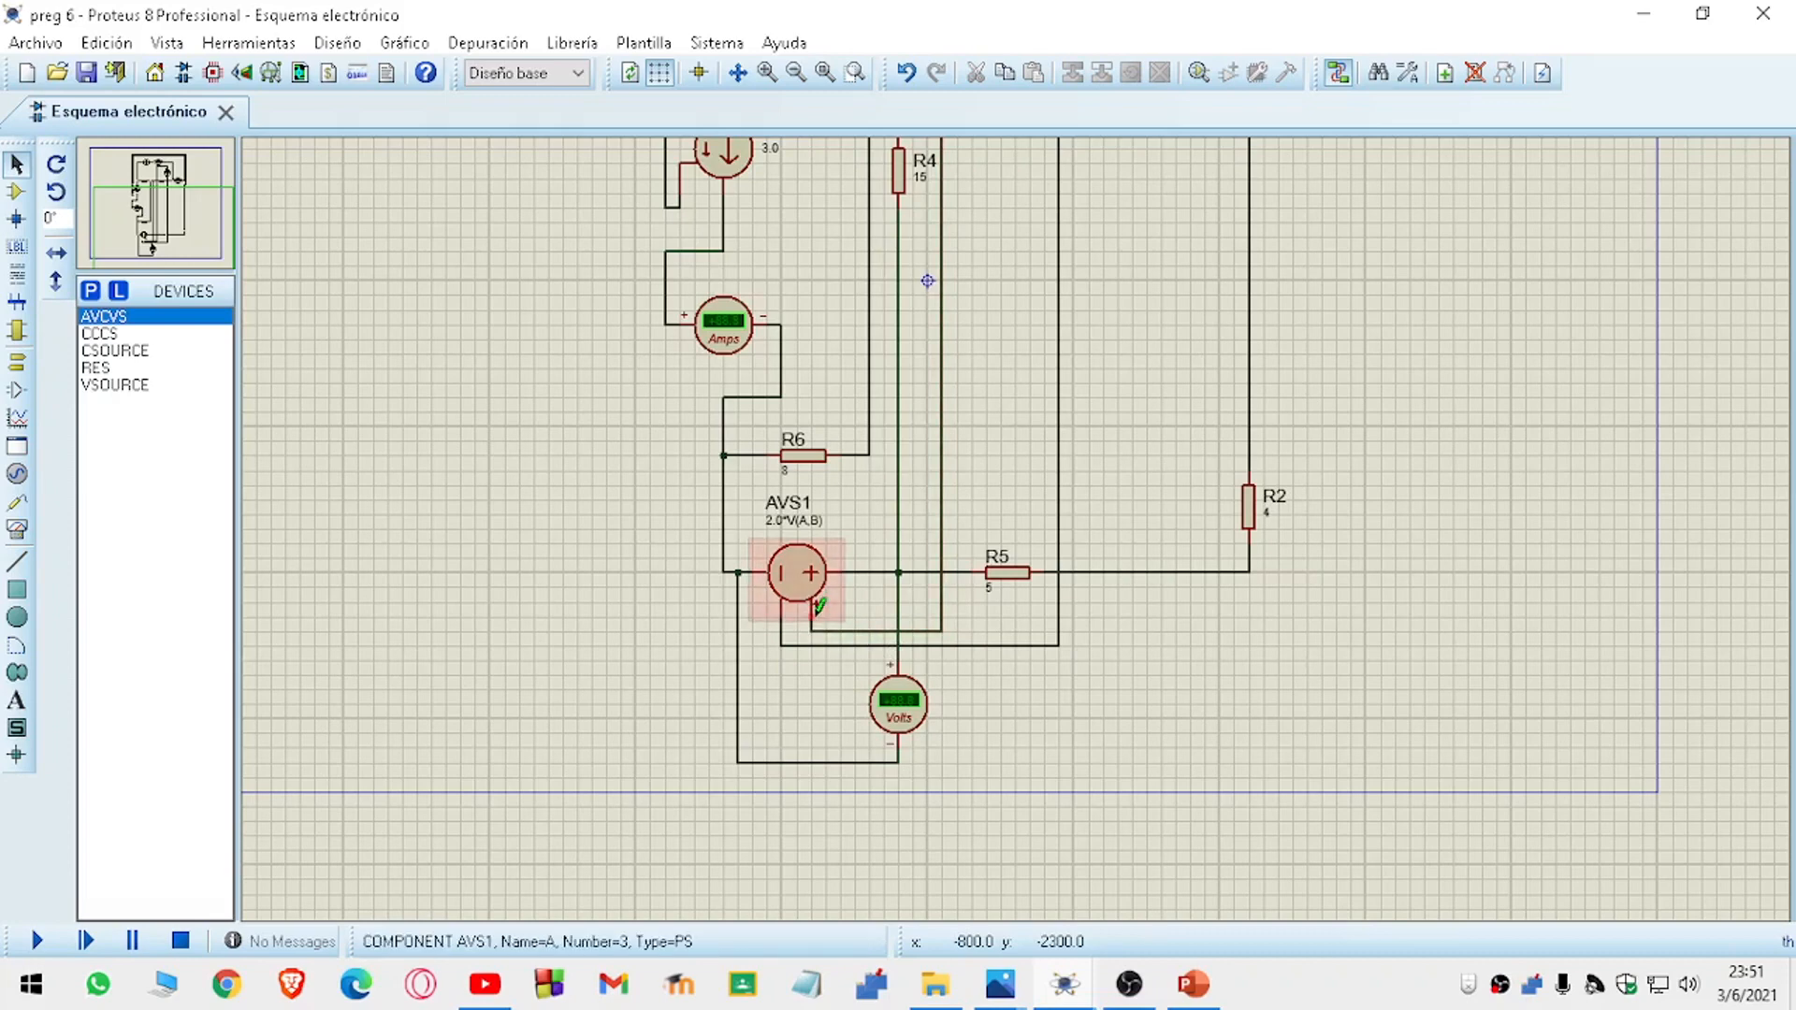
left_click(812, 634)
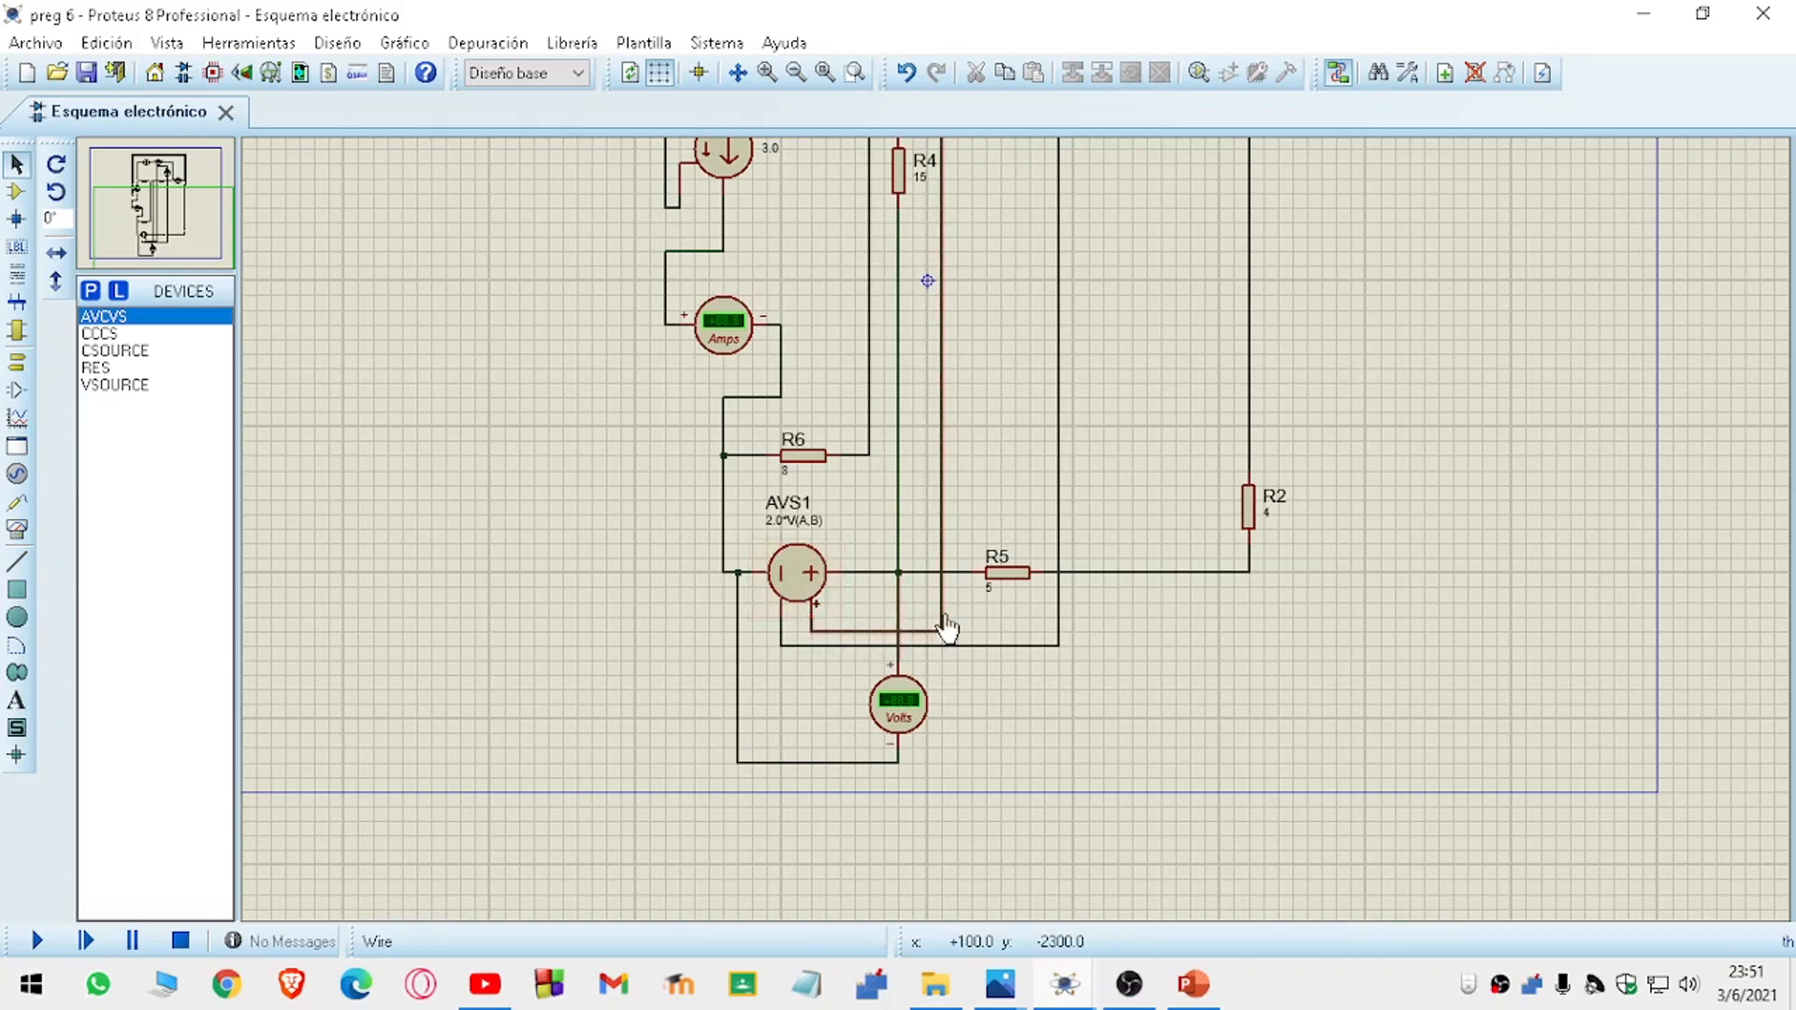
scroll(946, 630, "down", 1)
scroll(971, 478, "up", 1)
left_click(1016, 180)
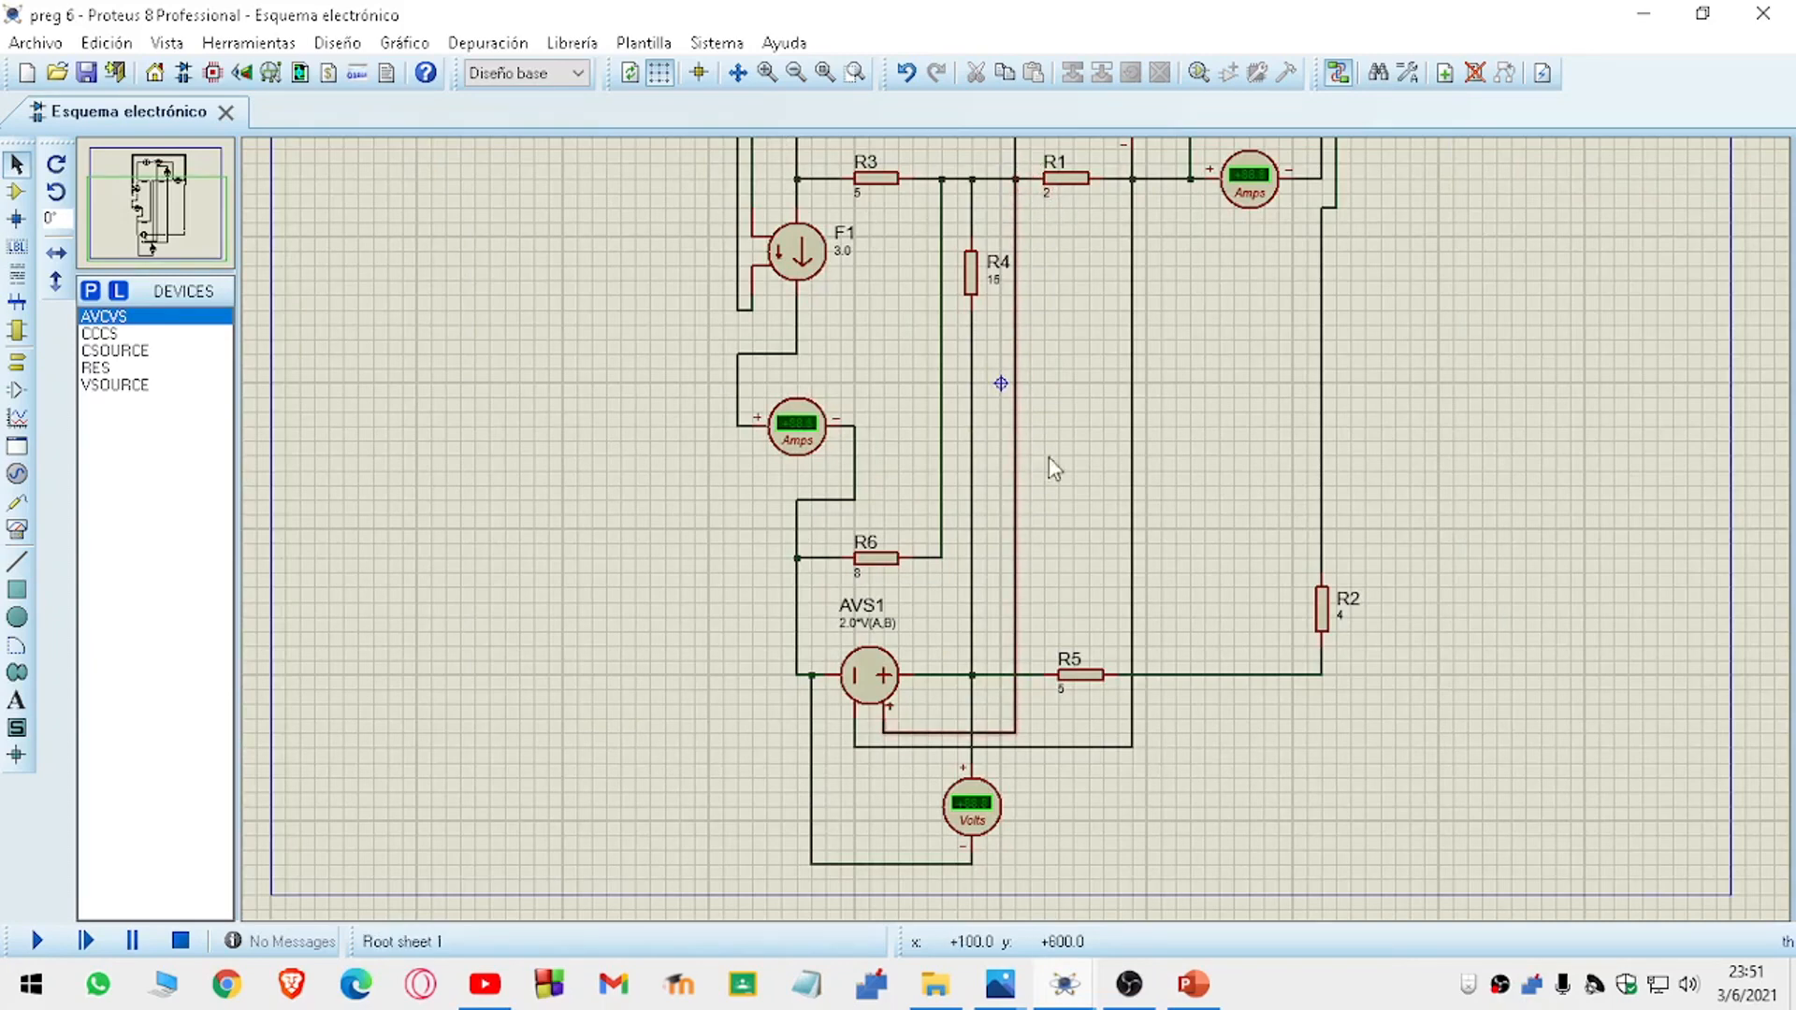
Place ejemplo 2.png beside the schematic and compare V2's polarity across the 2 Ω resistor with AVS1's control connections.
mouse_move(1001, 982)
left_click(1008, 927)
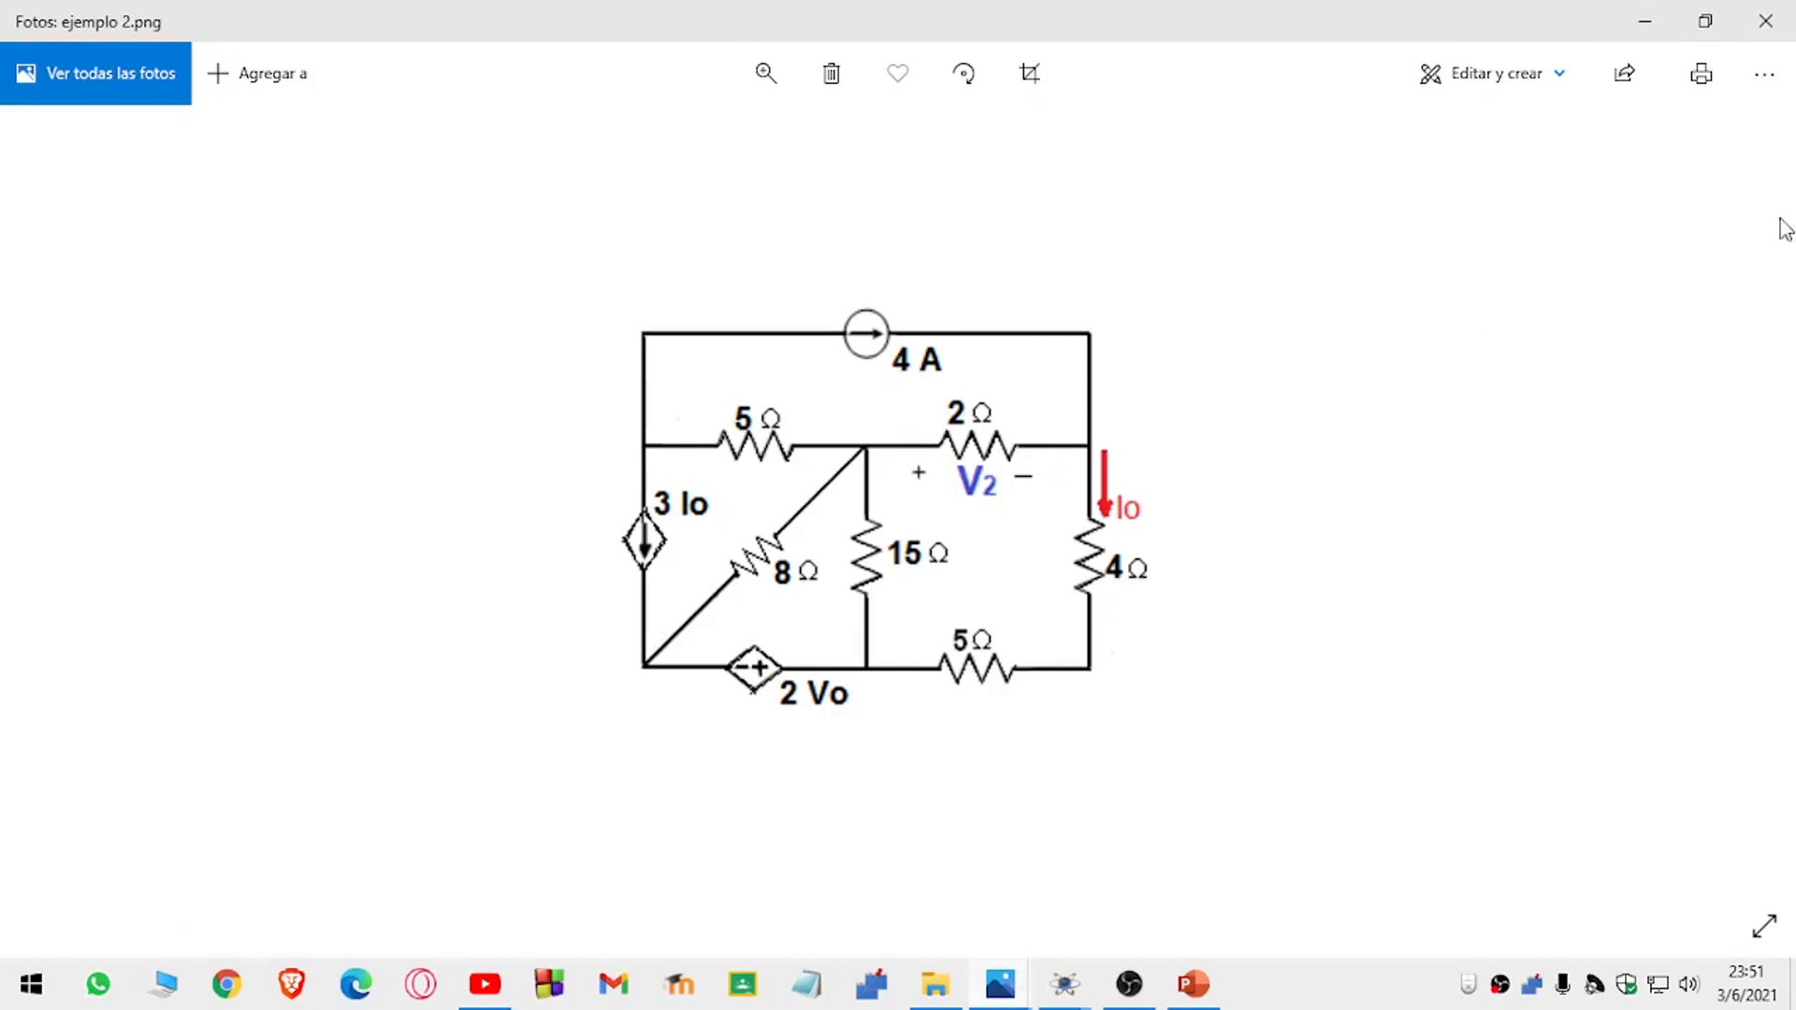
left_click(1703, 17)
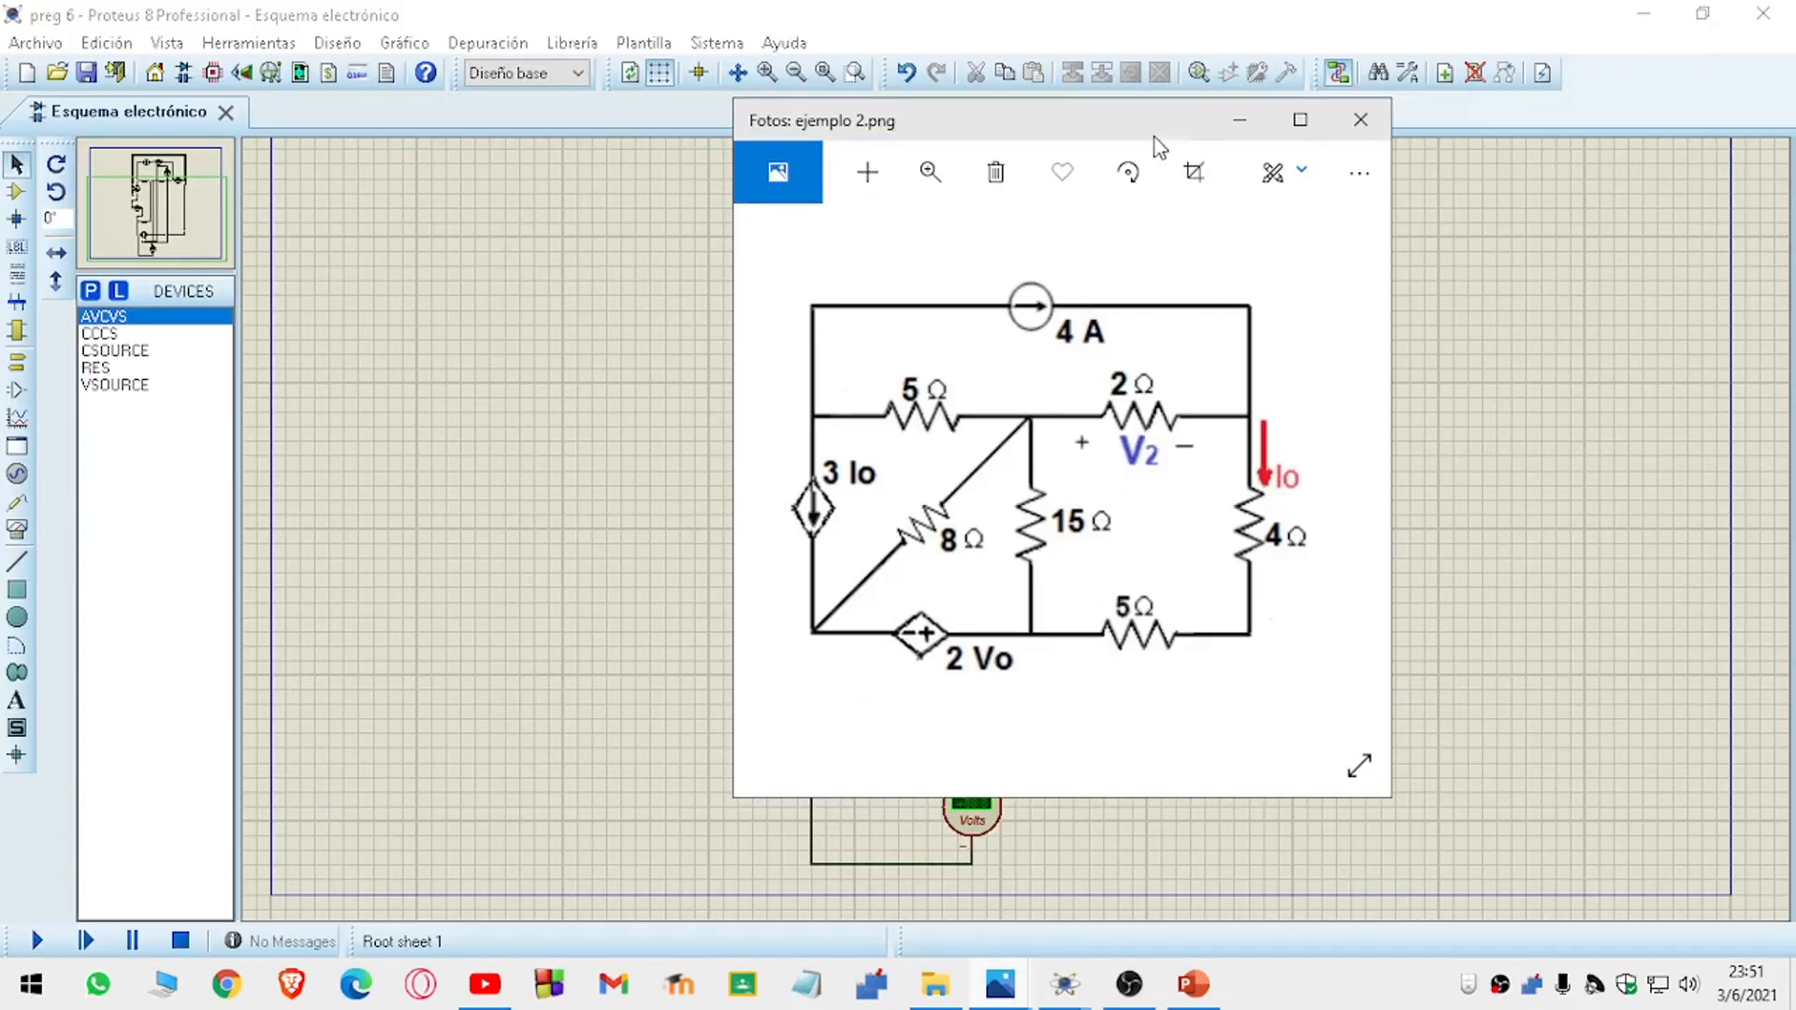
left_click_drag(1143, 121, 463, 123)
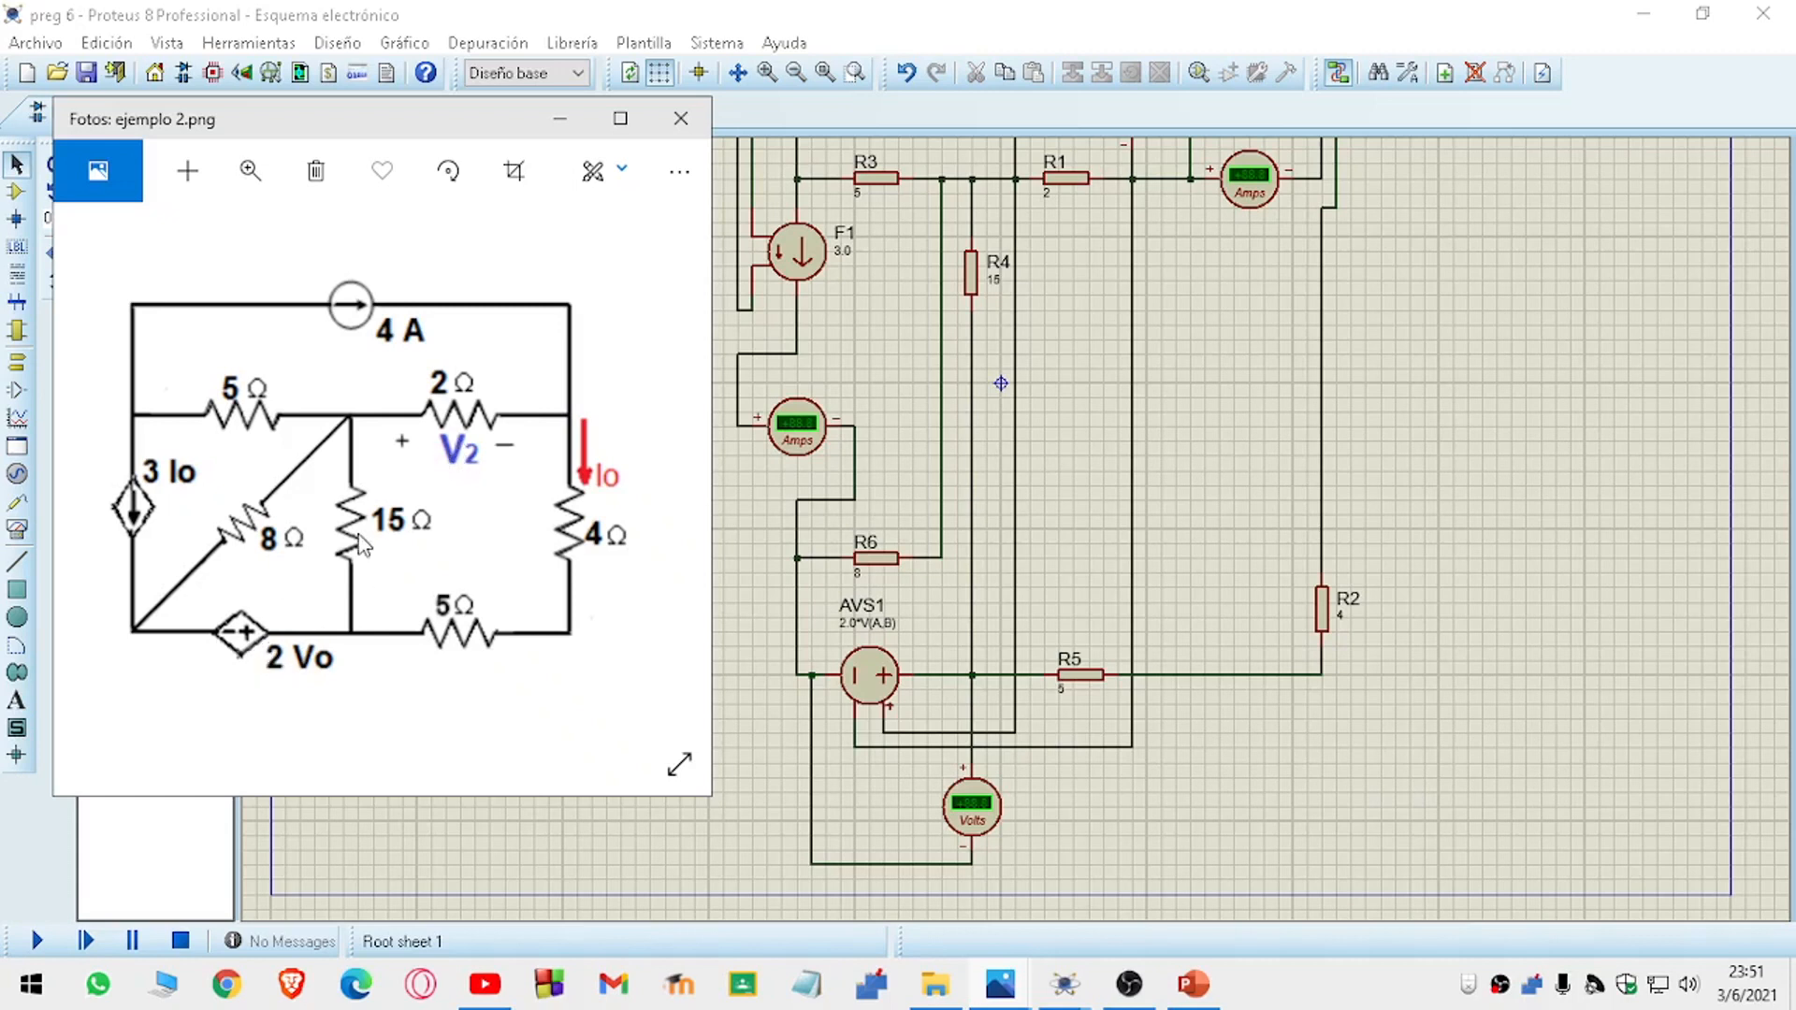
left_click(885, 708)
left_click(1017, 179)
left_click(568, 121)
Check AVS1's gain expression up close.
scroll(912, 641, "up", 3)
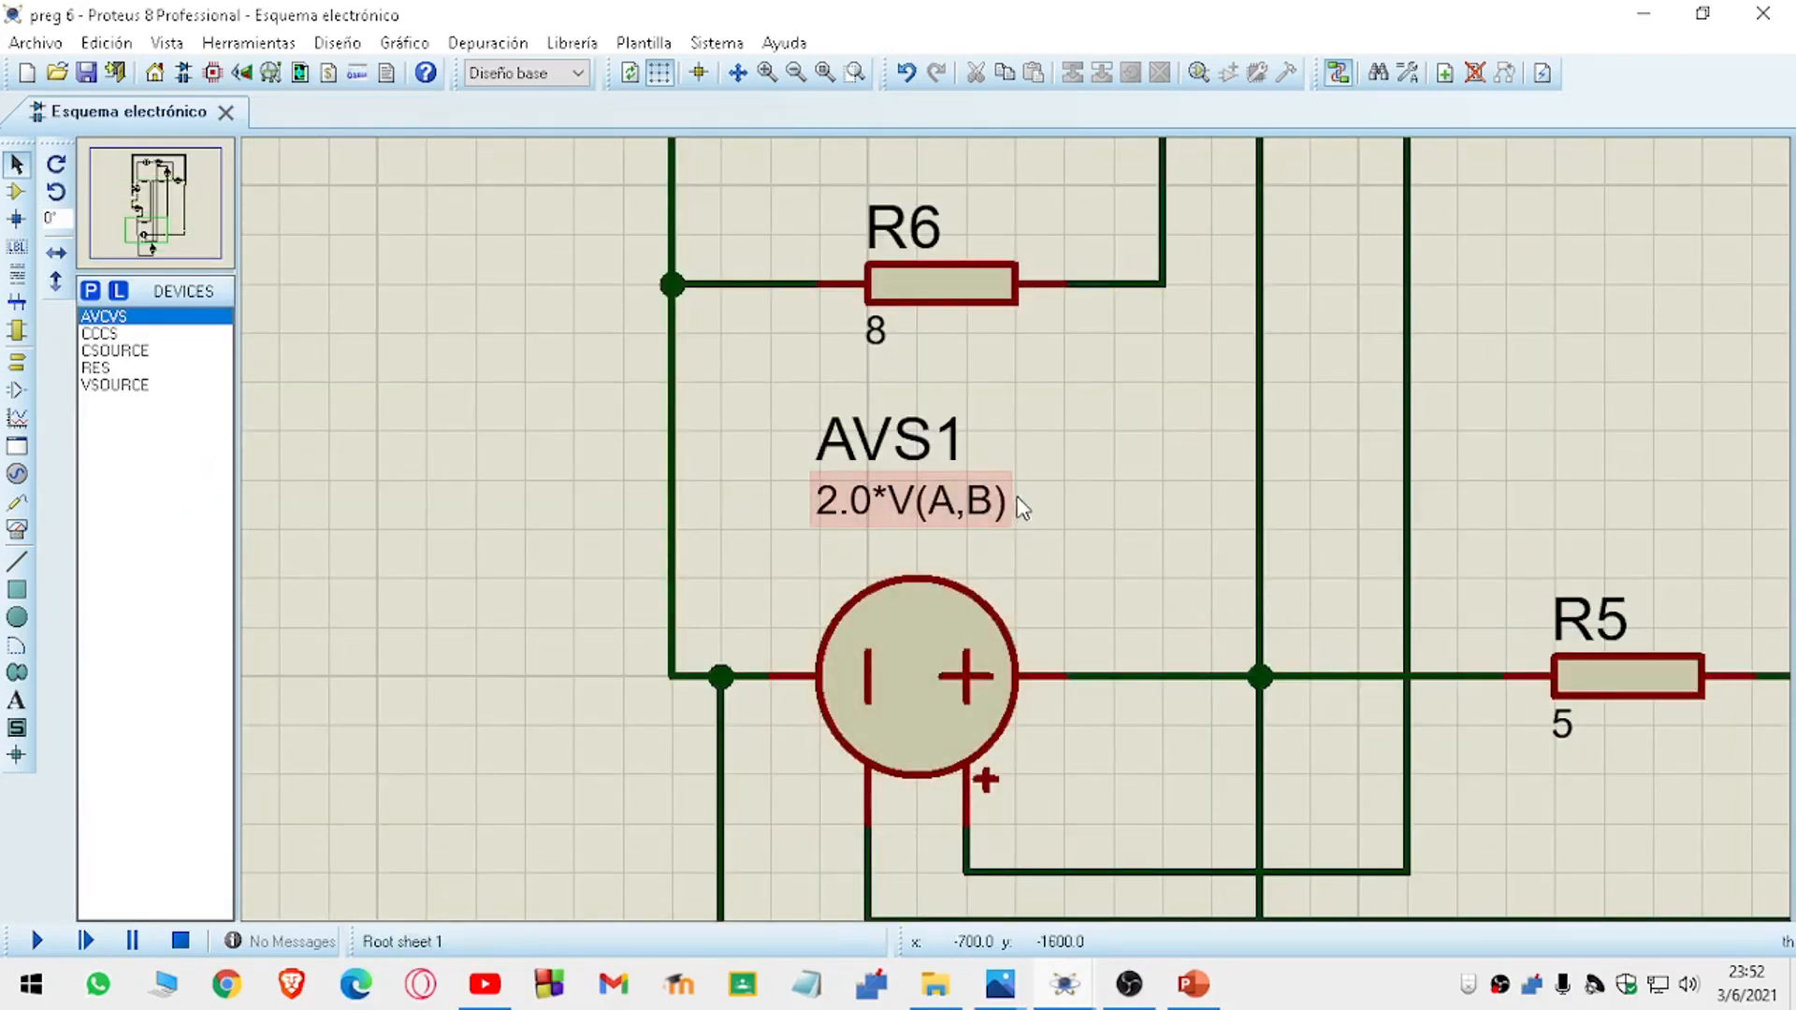
scroll(920, 541, "down", 1)
scroll(919, 540, "down", 3)
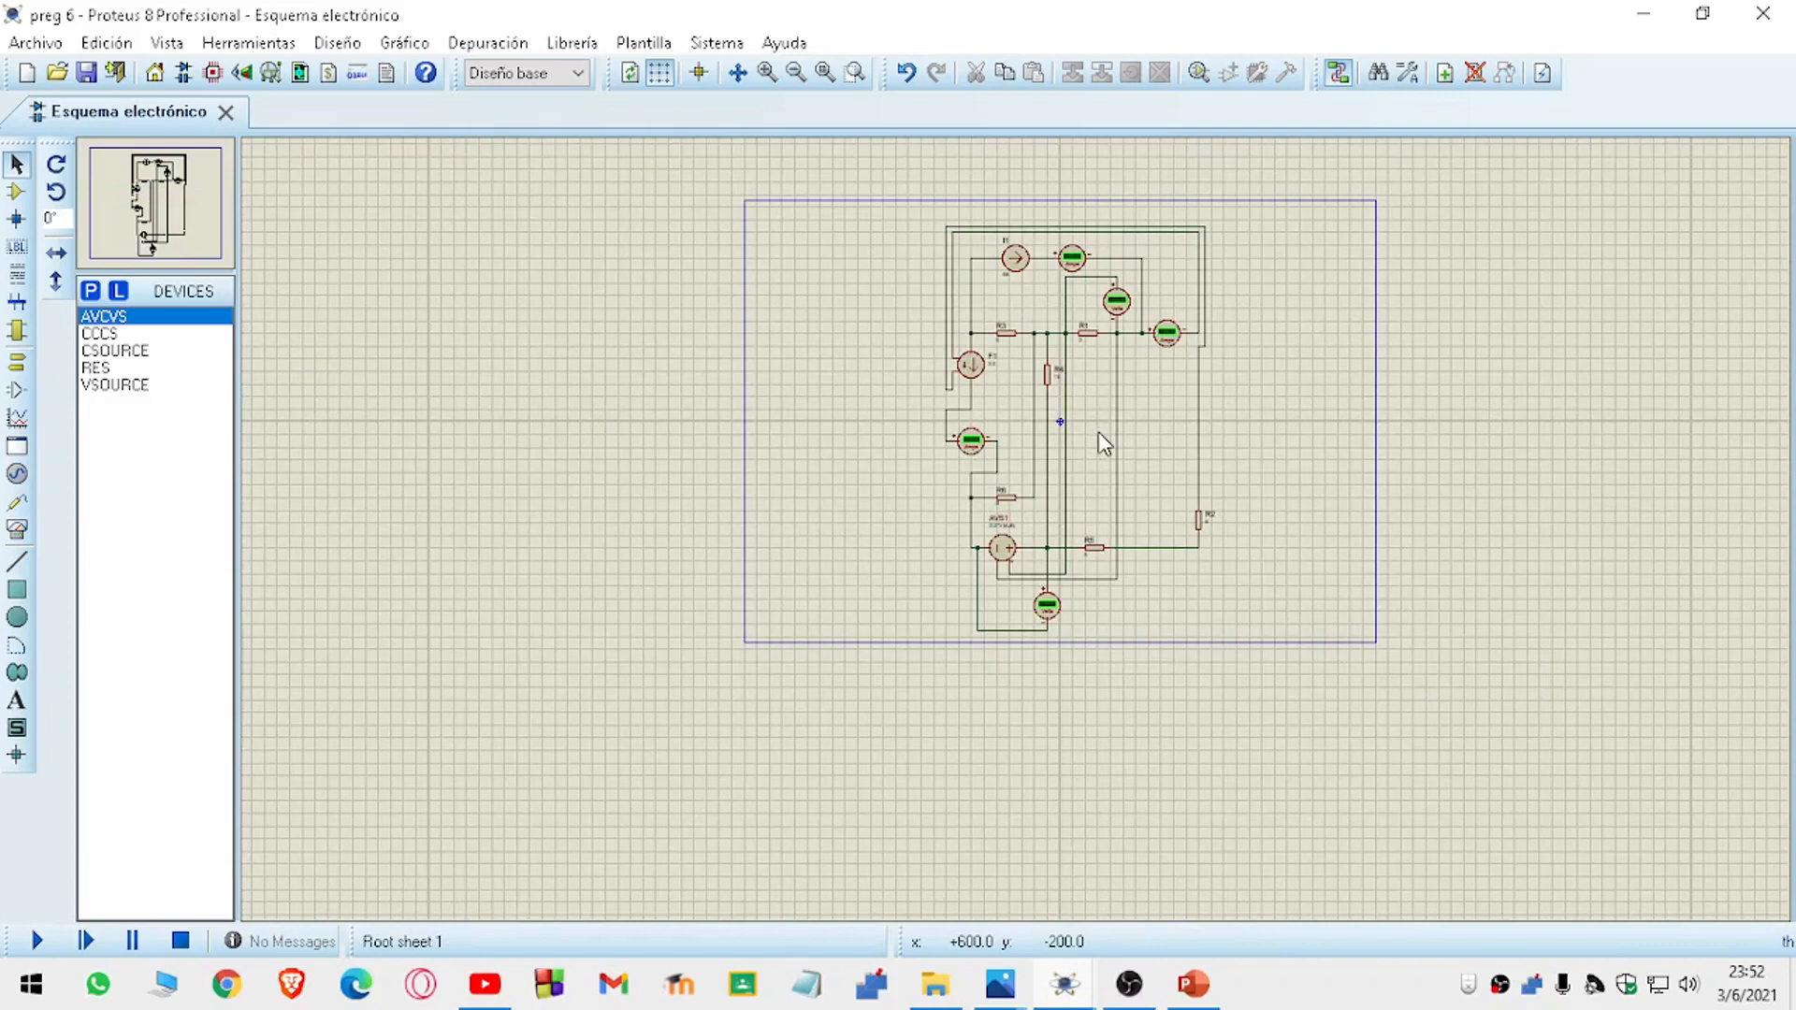
Run the simulation and read the ammeters in series with I1 and R2 and the voltmeter across R1.
scroll(1020, 540, "up", 1)
scroll(1017, 532, "up", 1)
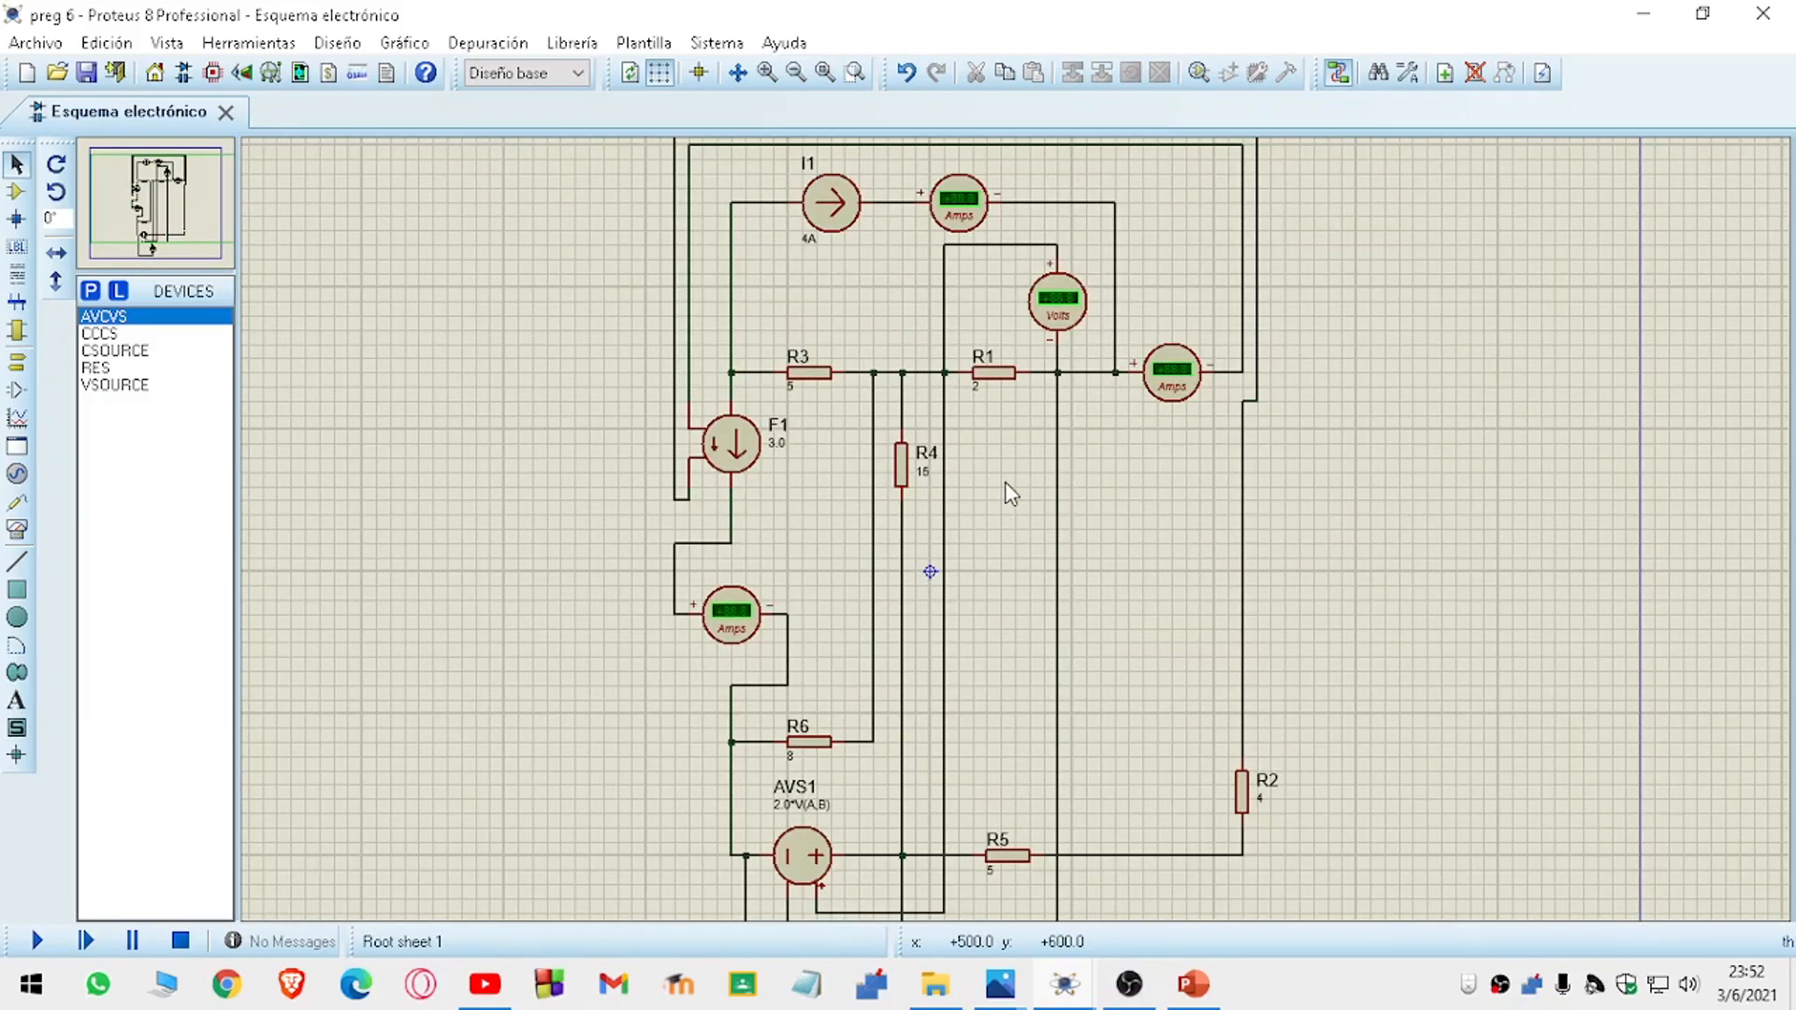
left_click(39, 943)
scroll(1014, 530, "up", 2)
scroll(963, 535, "down", 1)
scroll(1016, 547, "up", 1)
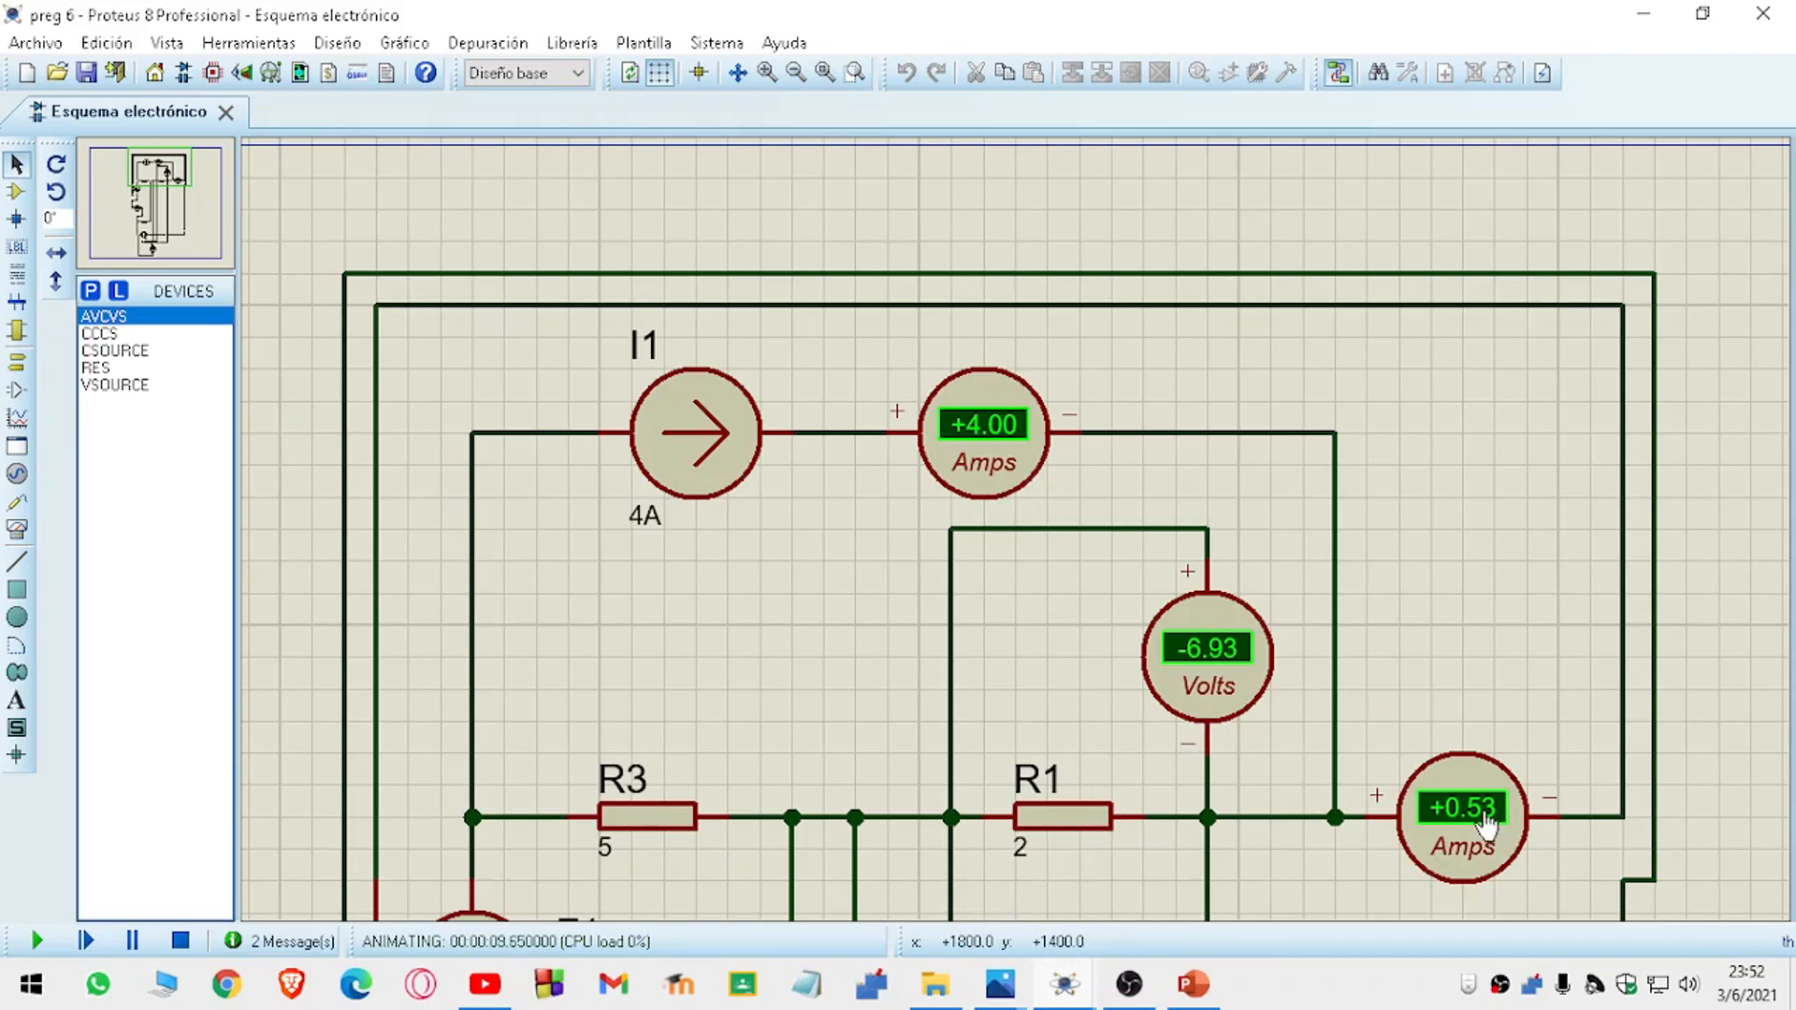
scroll(1488, 823, "down", 2)
scroll(1211, 654, "up", 2)
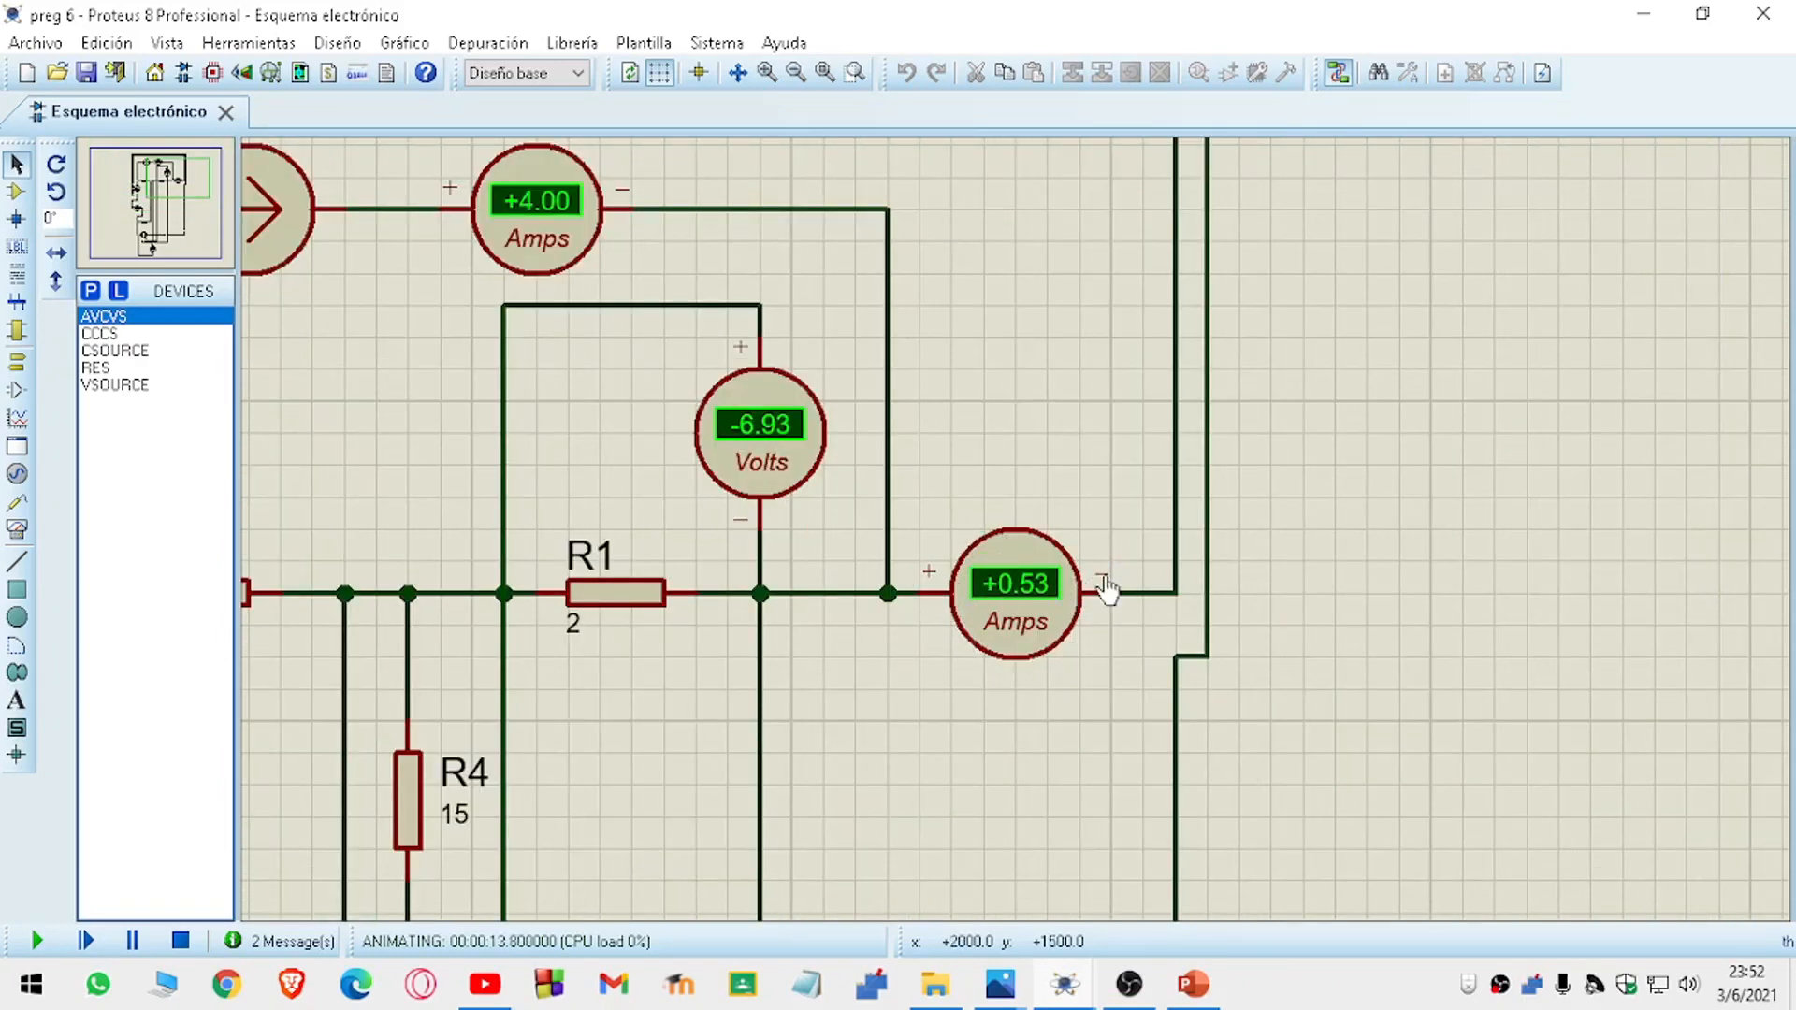
scroll(1076, 566, "down", 1)
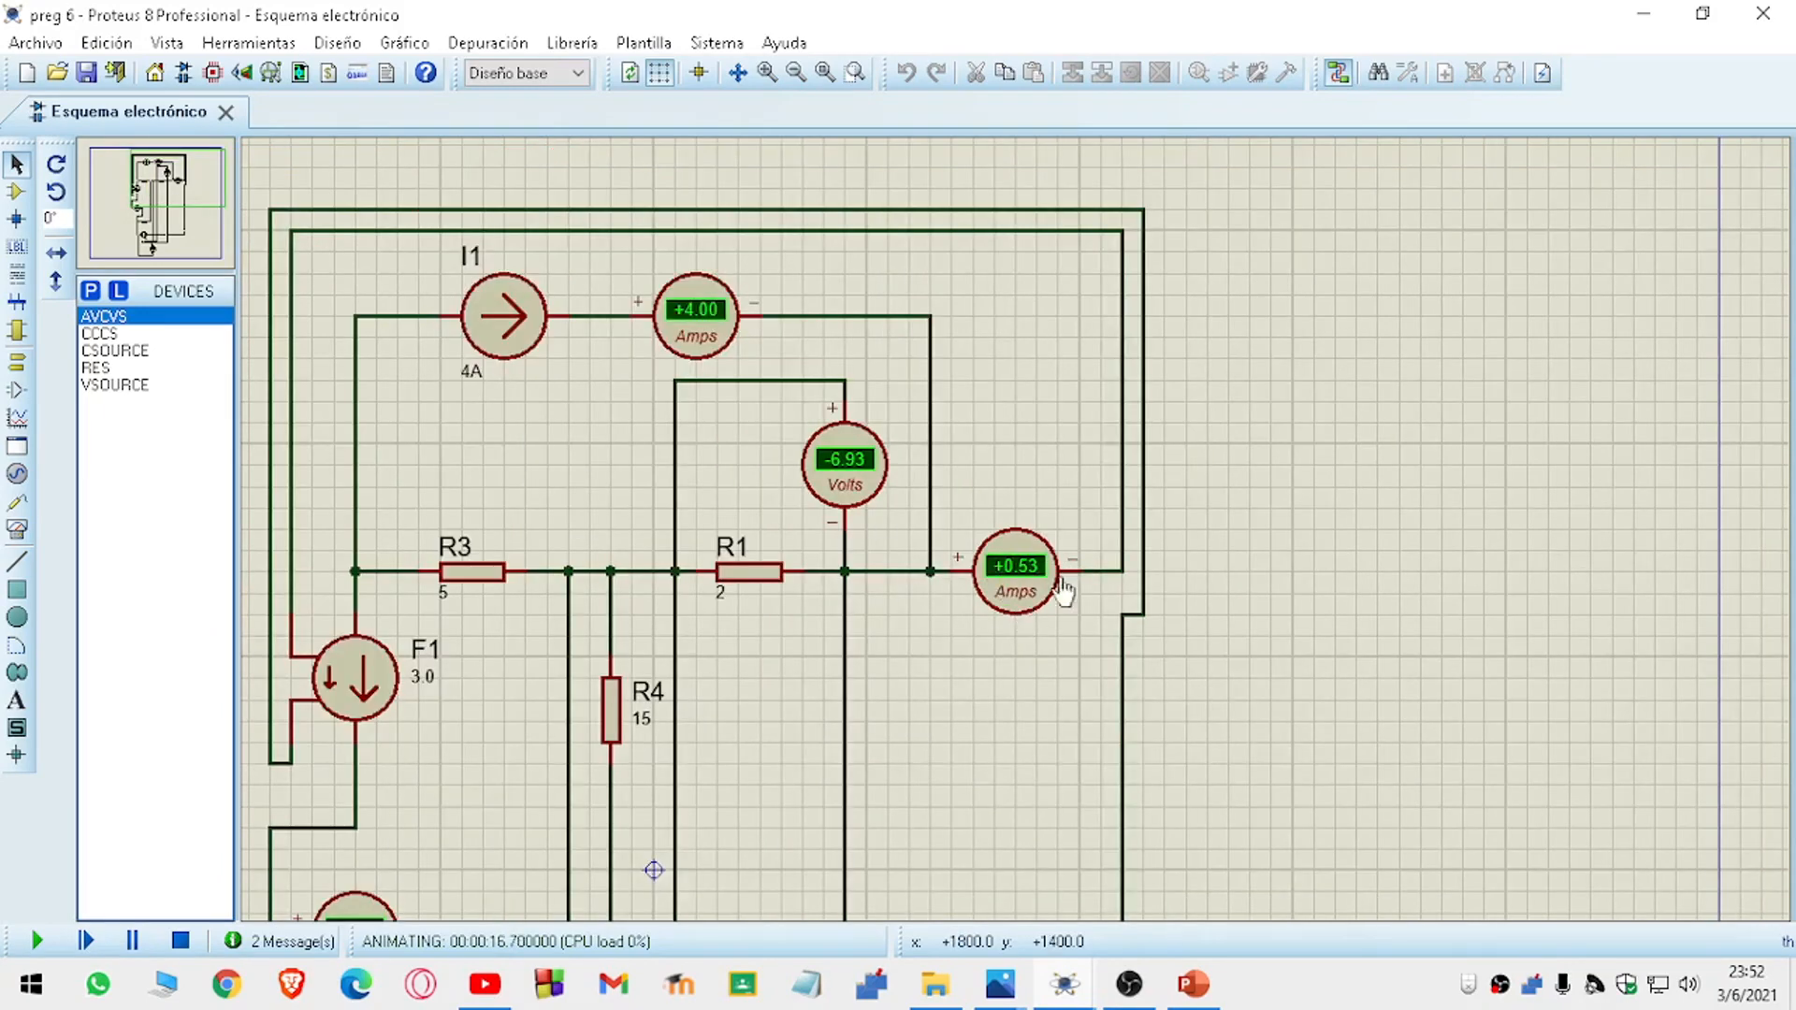
Read the voltmeter across AVS1 and relate it to the source's gain and control voltage.
scroll(890, 577, "down", 2)
scroll(1026, 503, "up", 1)
scroll(1026, 502, "down", 2)
scroll(1018, 553, "up", 4)
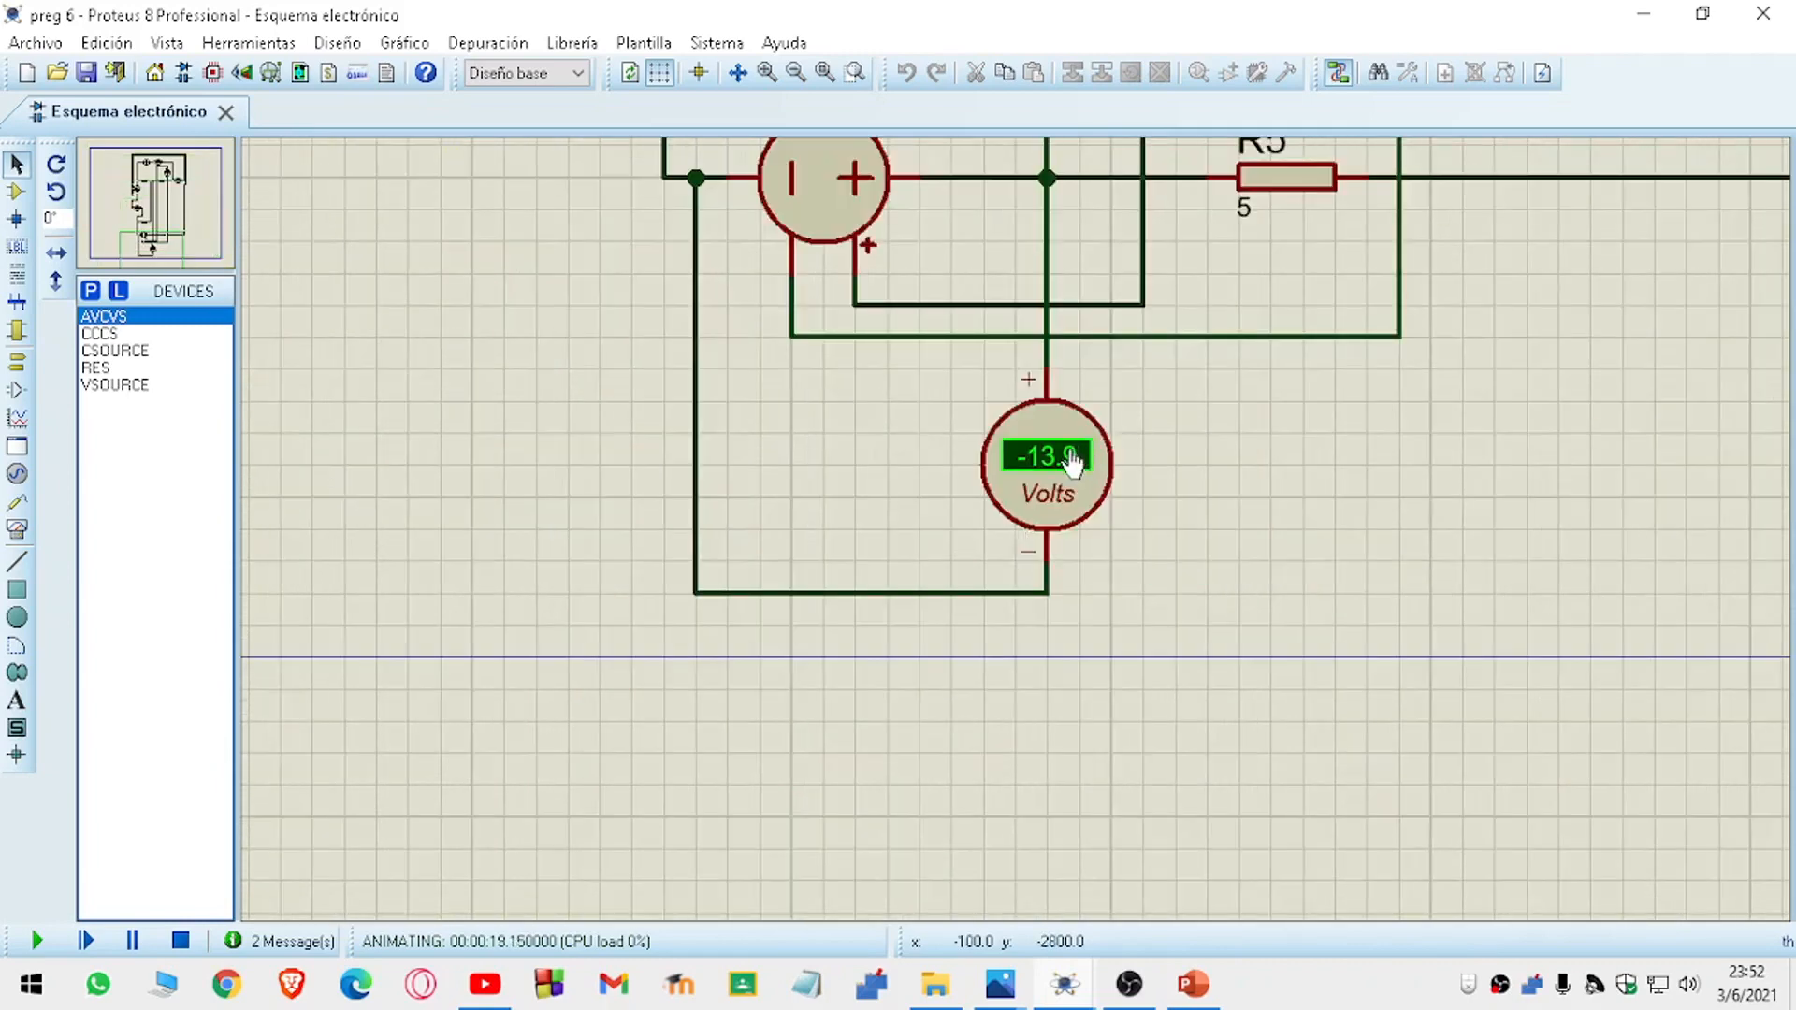
scroll(1073, 460, "down", 1)
scroll(1108, 391, "up", 1)
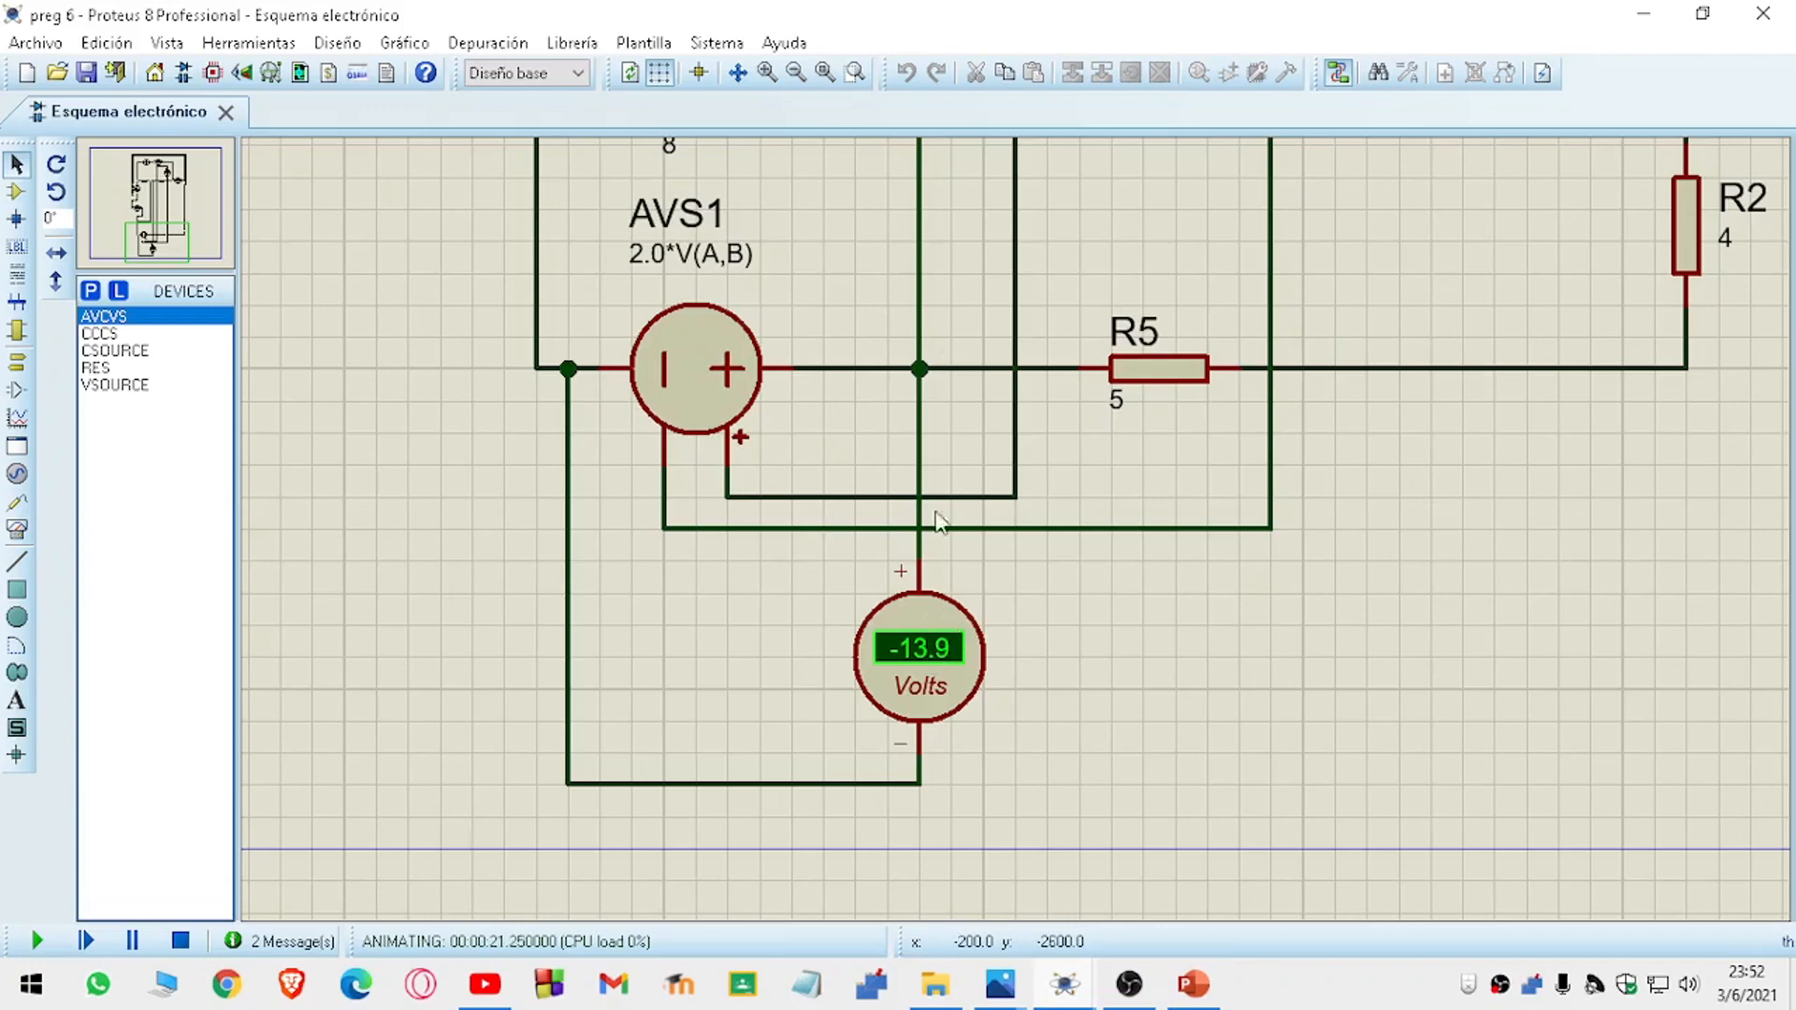
Look over the running circuit's meters from AVS1 and F1's ammeter up to source I1.
scroll(980, 732, "down", 1)
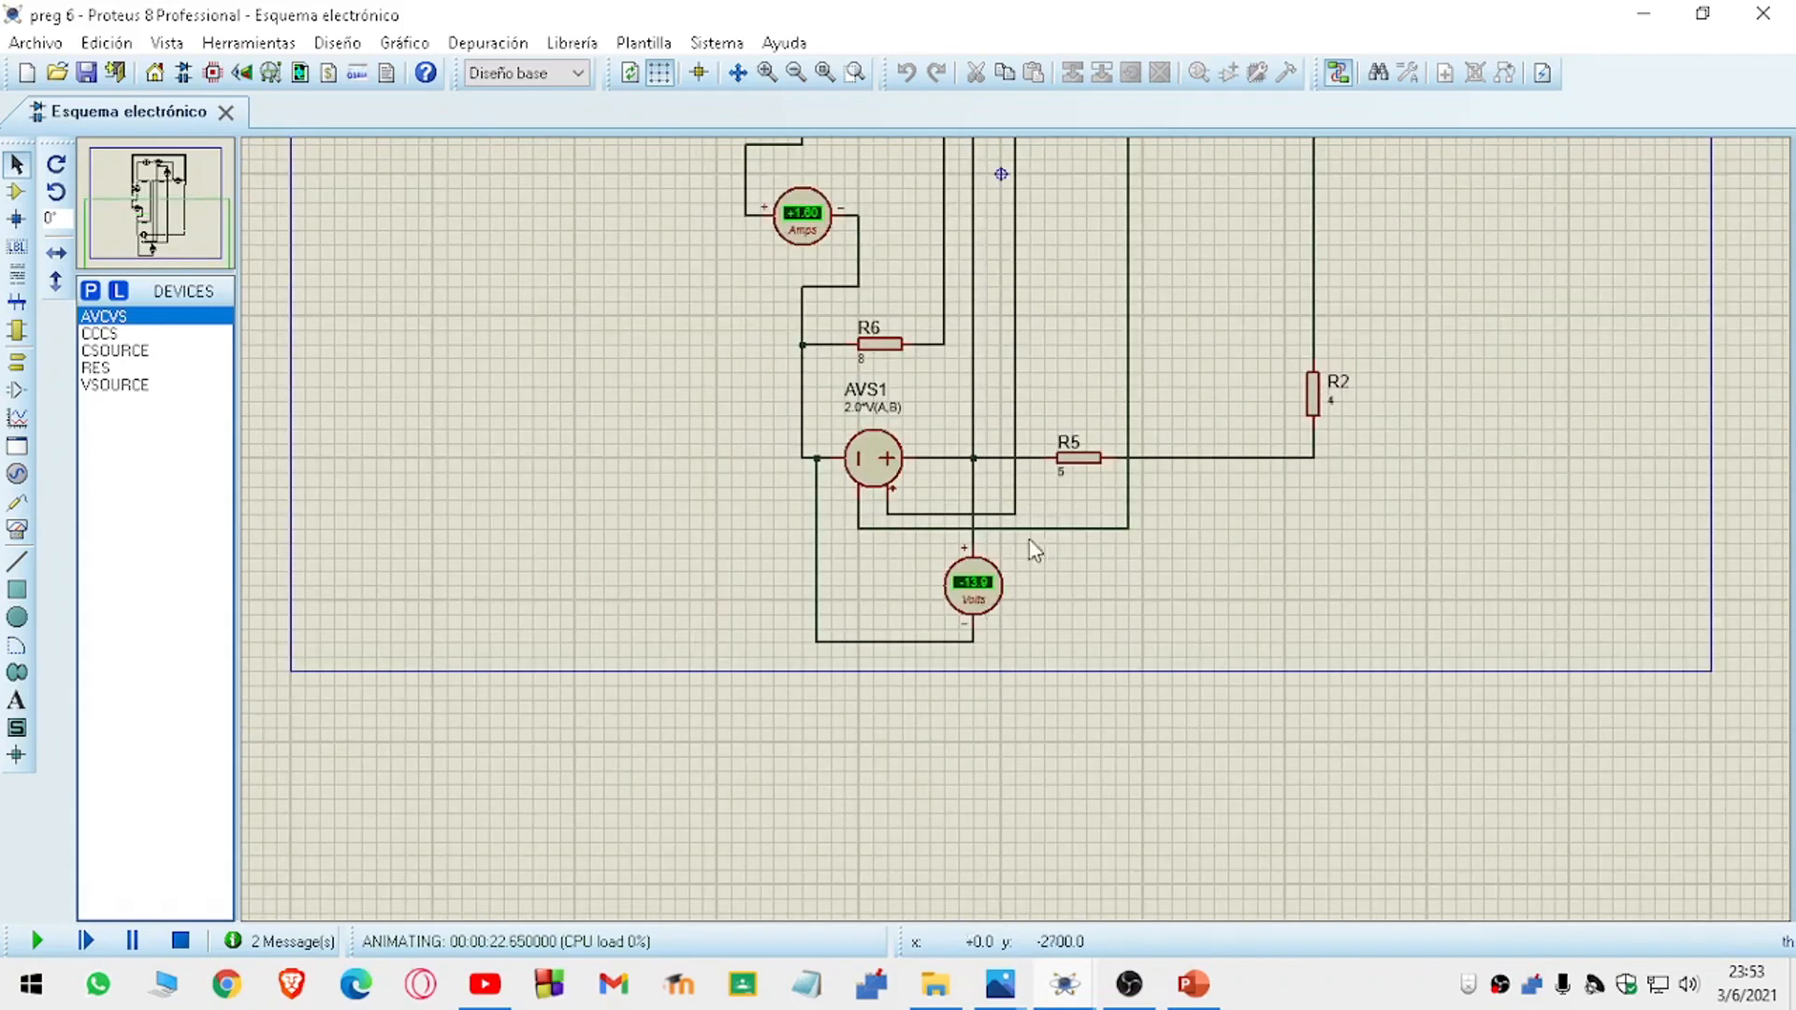
scroll(888, 251, "up", 1)
scroll(1002, 520, "down", 2)
scroll(1214, 517, "down", 1)
scroll(877, 534, "up", 2)
scroll(900, 507, "down", 2)
scroll(900, 506, "up", 2)
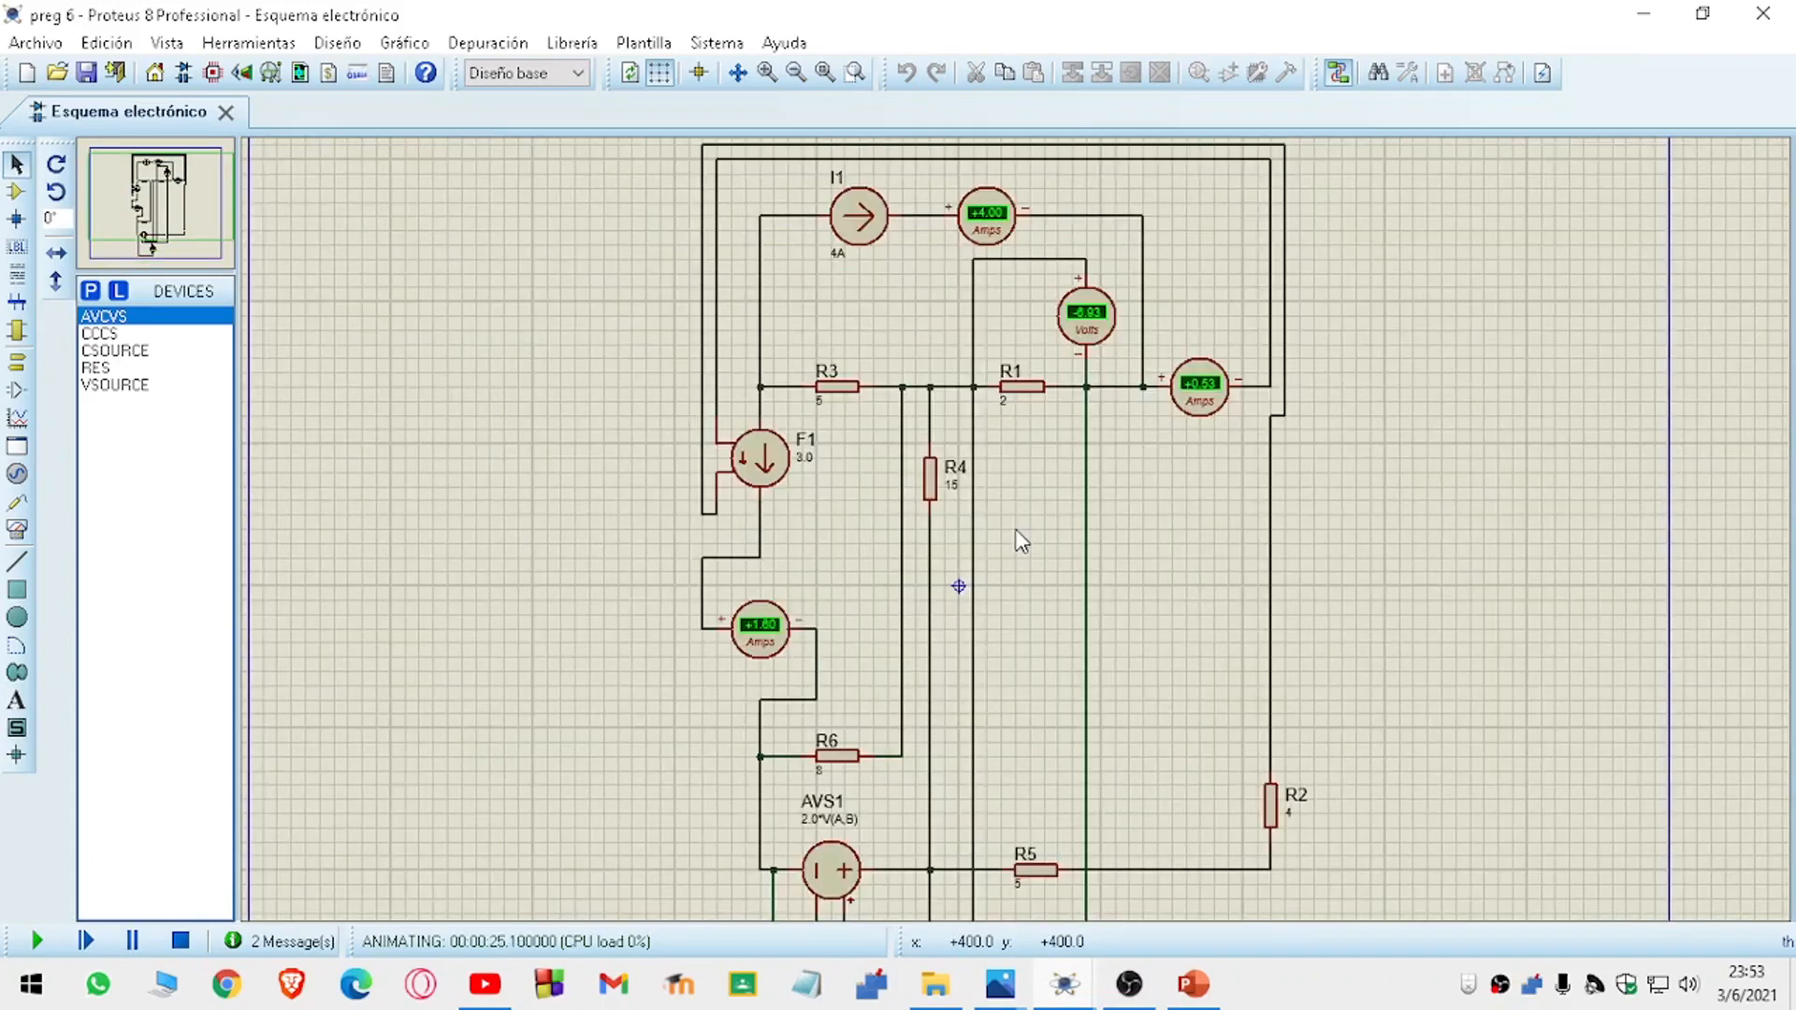